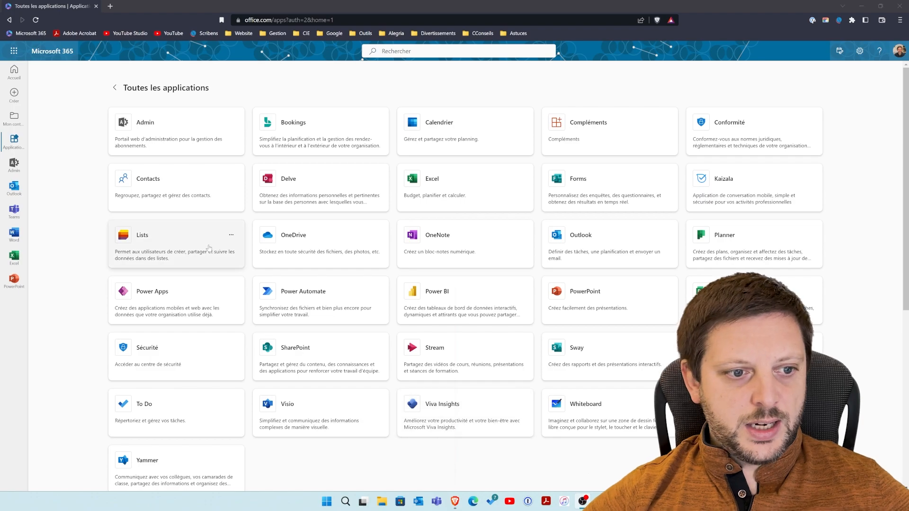
- Open the Tutos Youtube list in Microsoft Lists and look over its columns
click(339, 176)
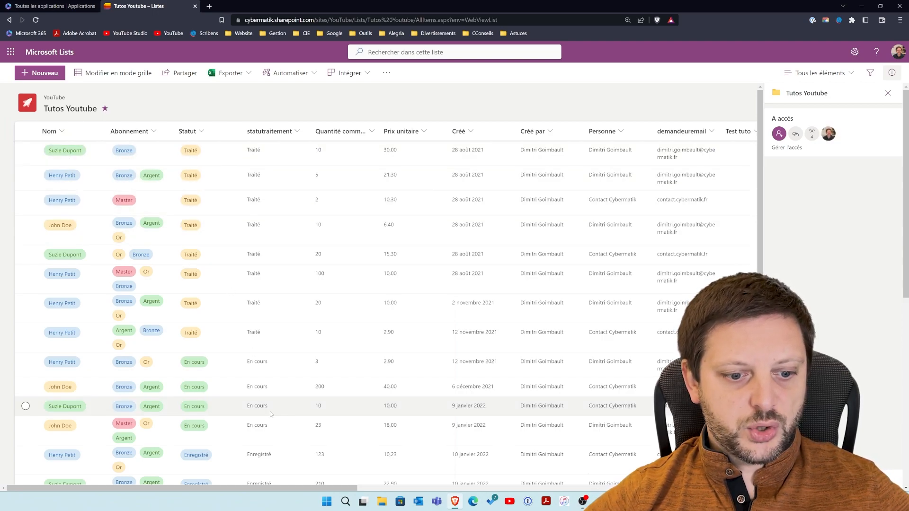
scroll(293, 400, right, 2)
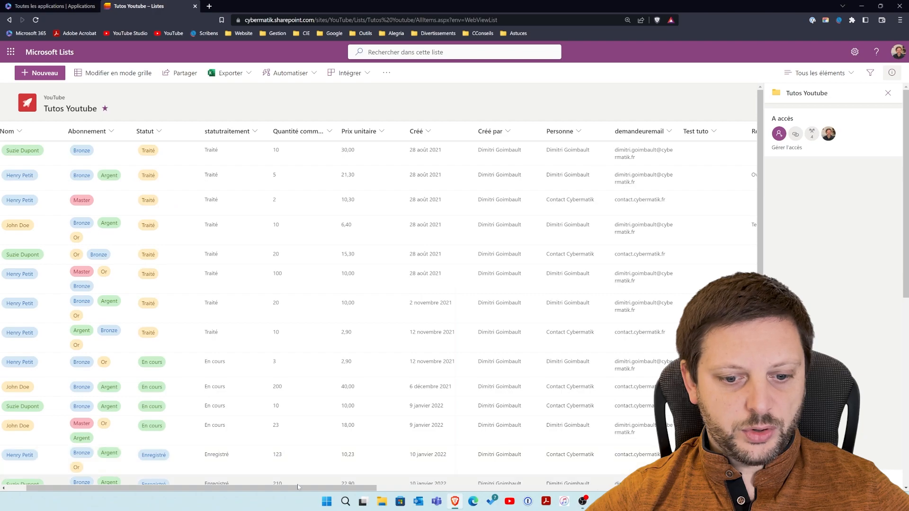
drag(300, 489, 249, 490)
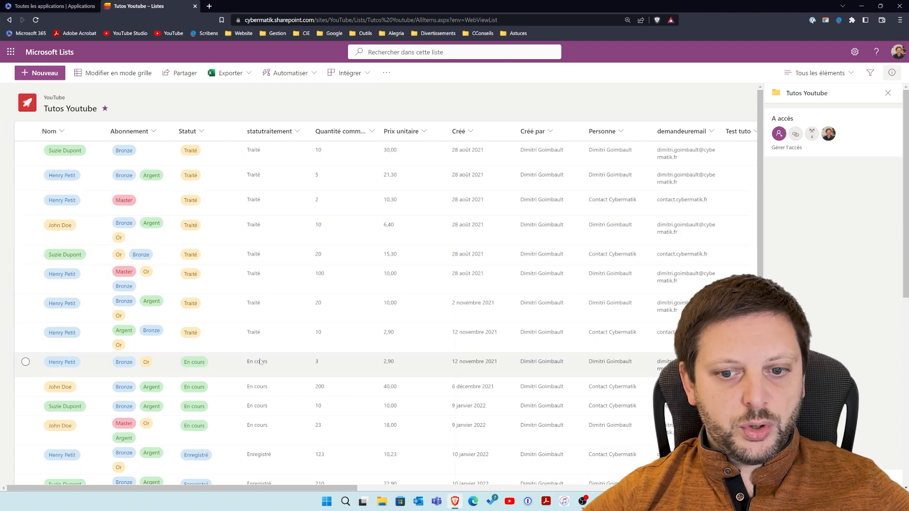
- Switch to Power Automate from the Microsoft 365 applications and display the existing cloud flows
click(77, 9)
click(285, 291)
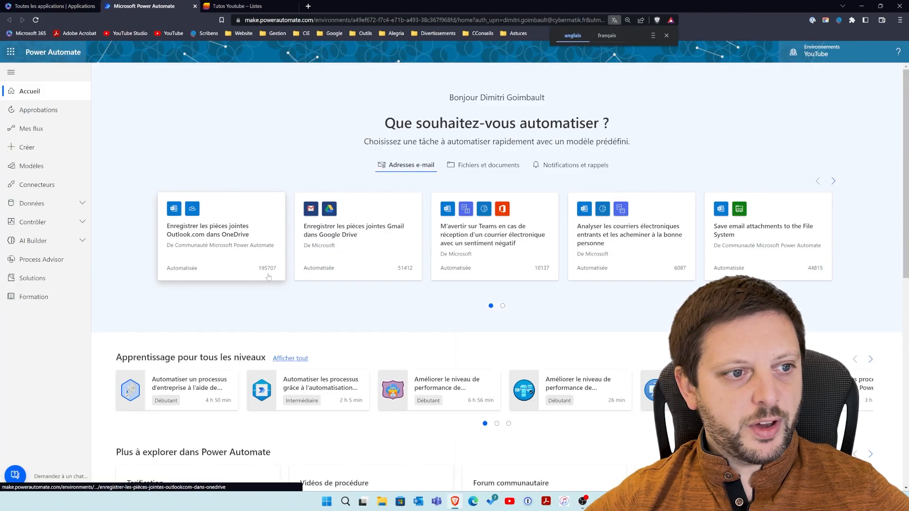
click(42, 130)
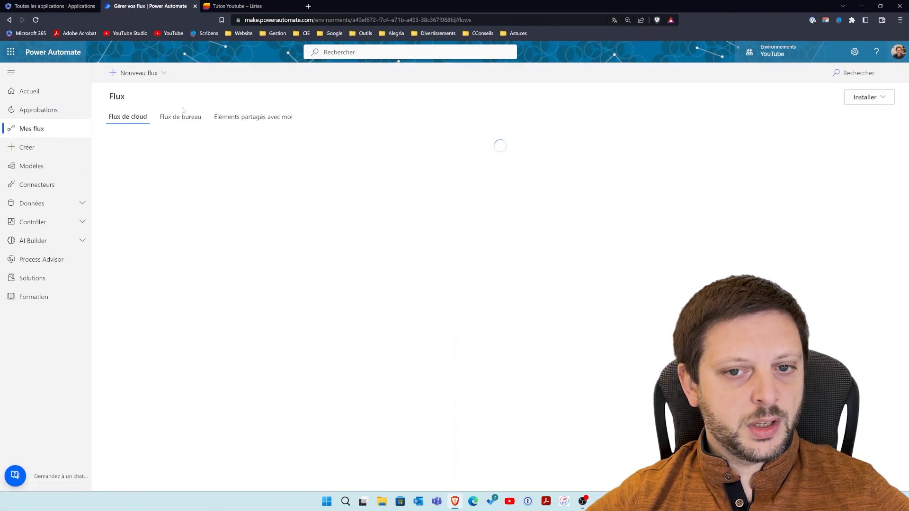
- Create an instant cloud flow named "Test récupération des éléments" with the trigger Déclencher manuellement un flux
click(153, 78)
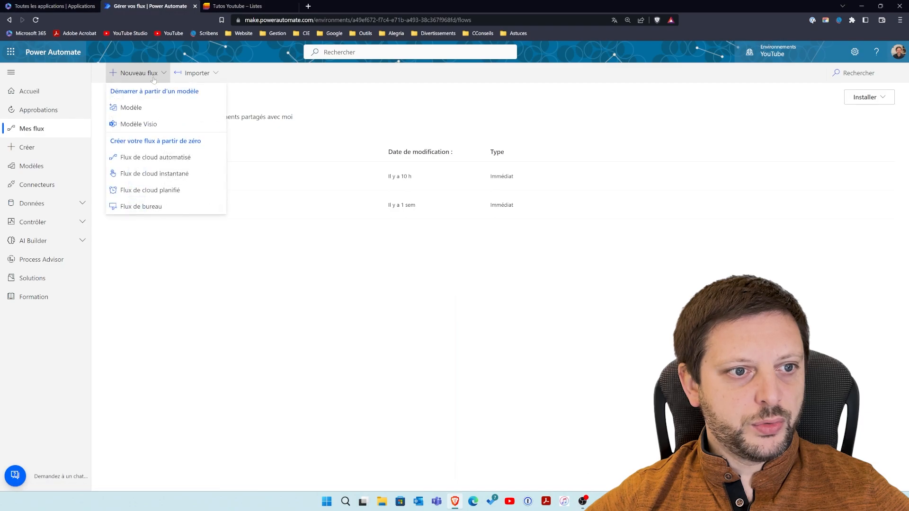
click(152, 175)
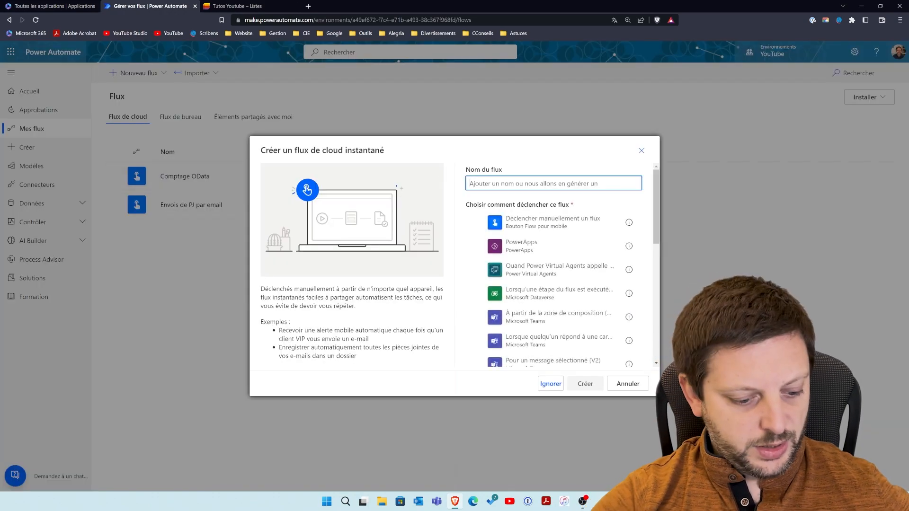
text(Test réc)
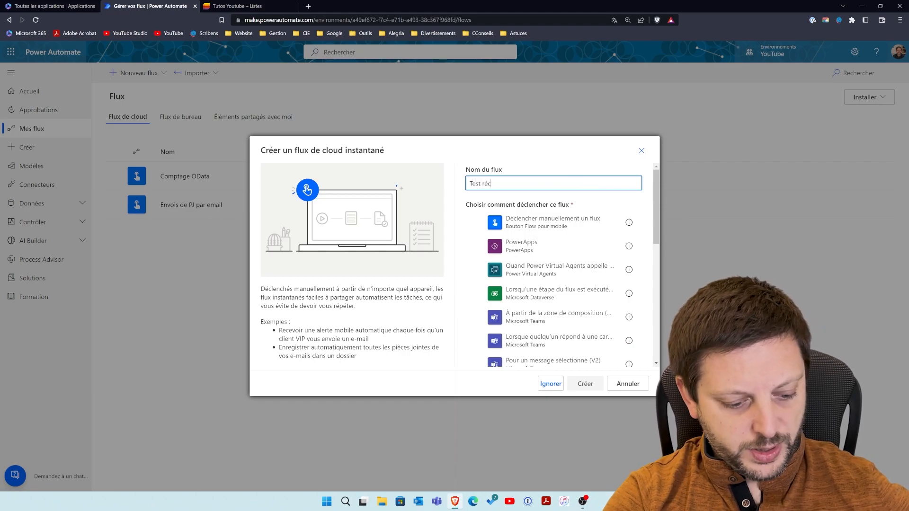
text(upération des élé)
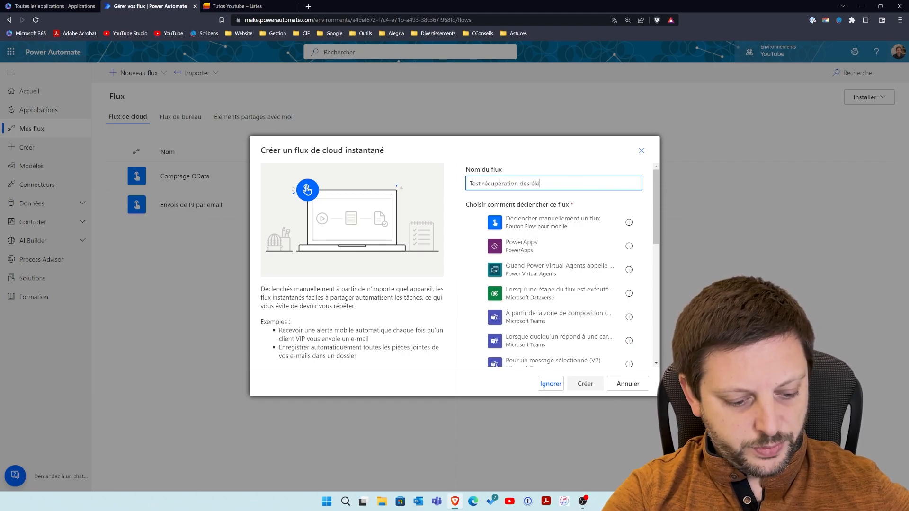
text(ments)
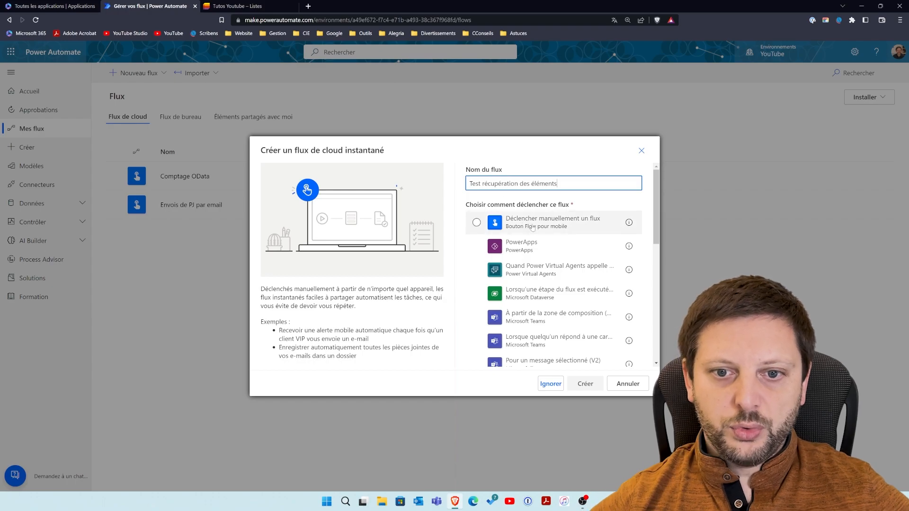
click(532, 227)
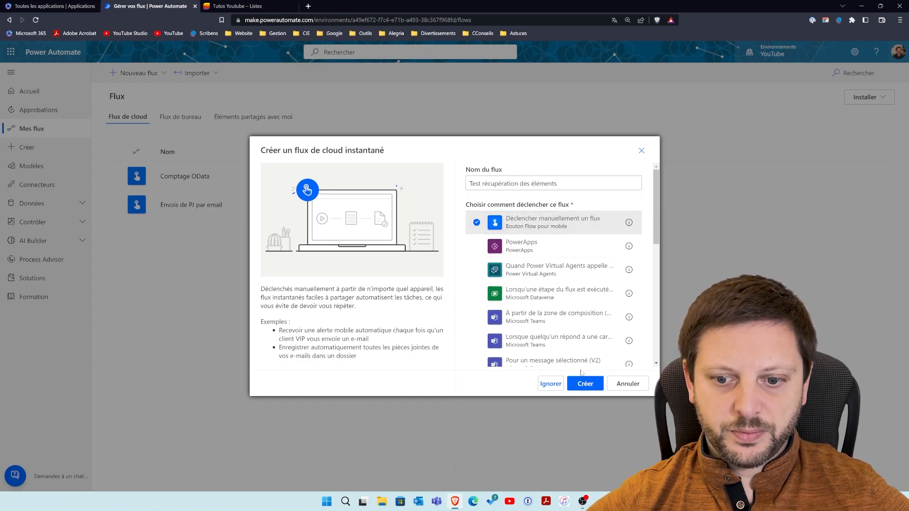
click(584, 383)
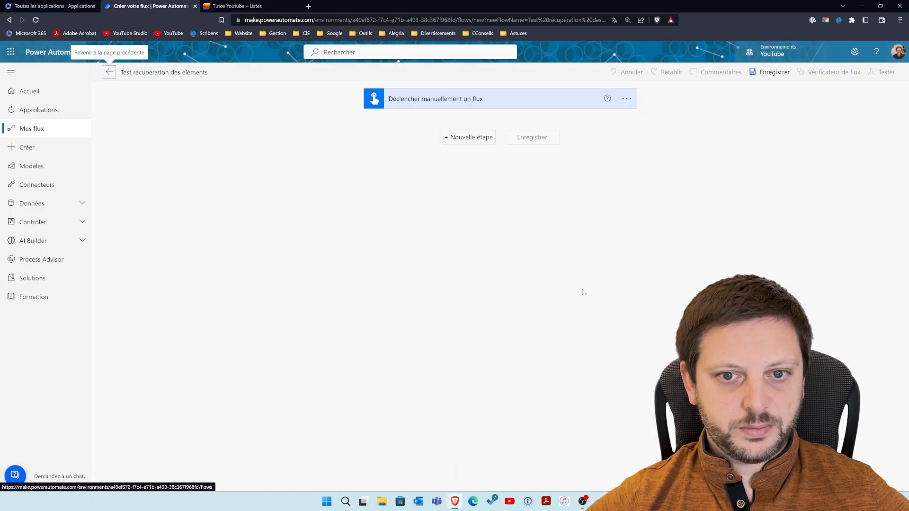
- Add the SharePoint action Obtenir les éléments after the manual trigger
click(458, 138)
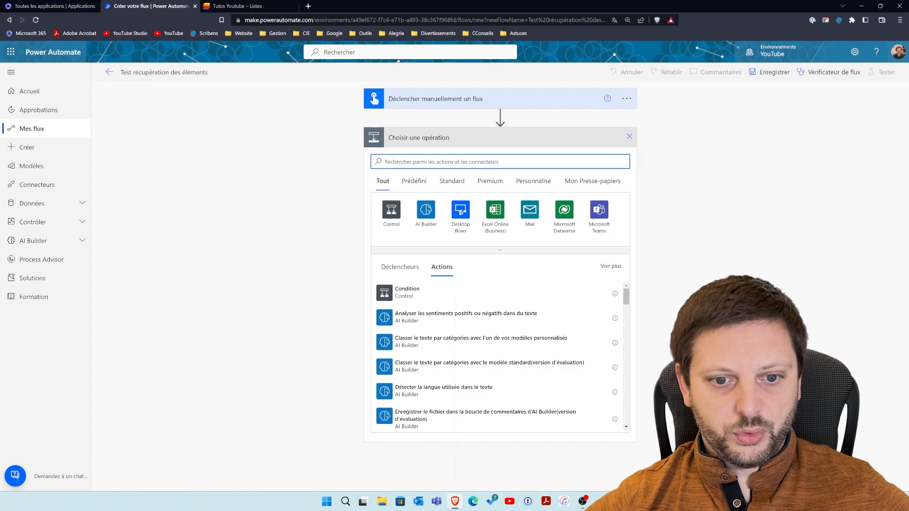
text(sha)
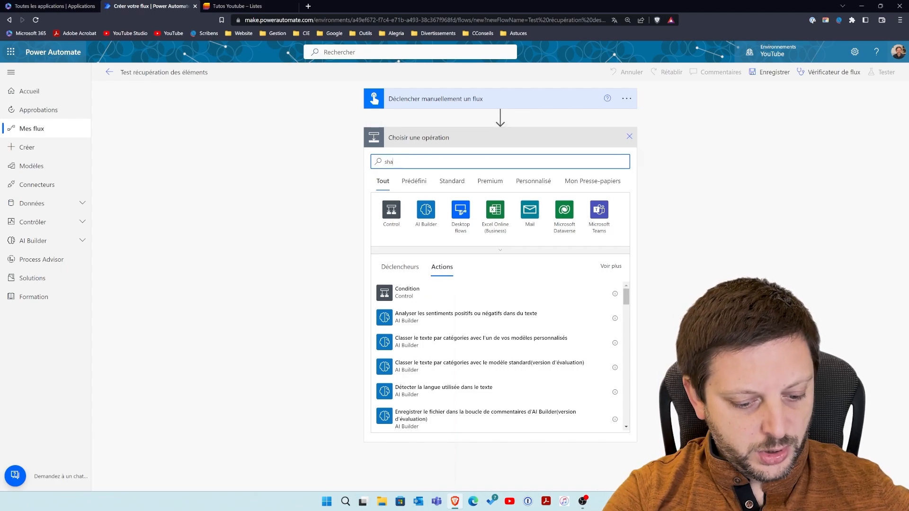
text(repooint)
key(BackSpace)
key(BackSpace)
key(BackSpace)
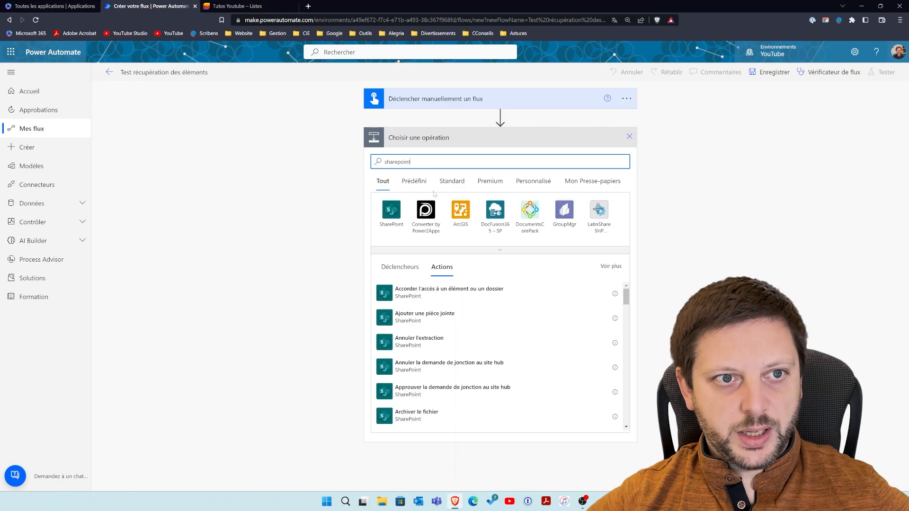
click(400, 212)
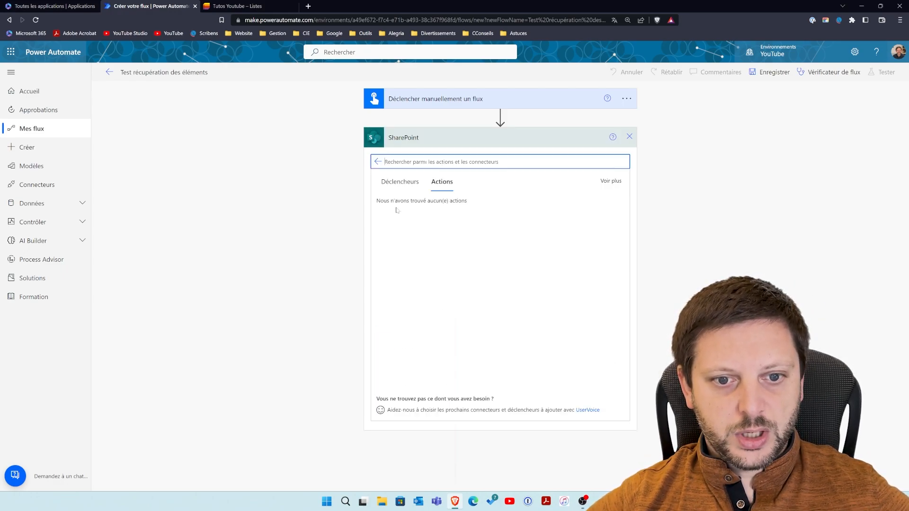
scroll(458, 273, down, 10)
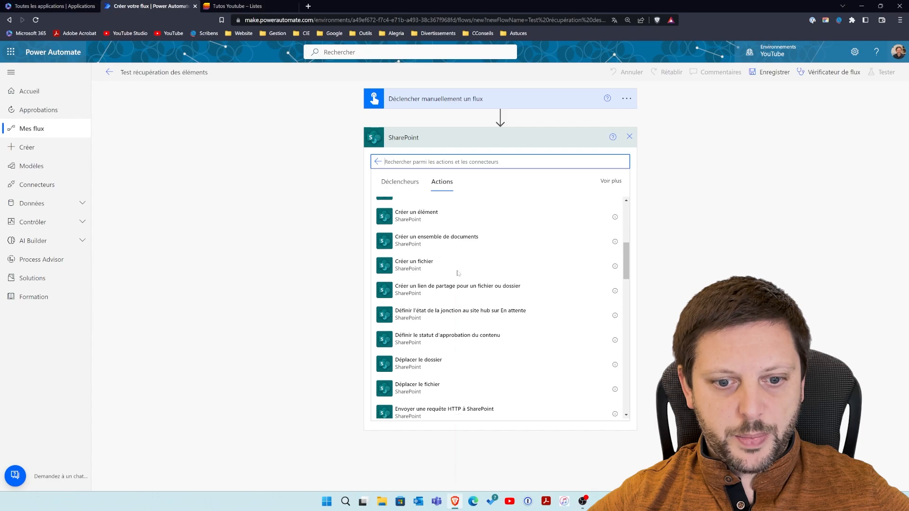
scroll(457, 273, down, 1)
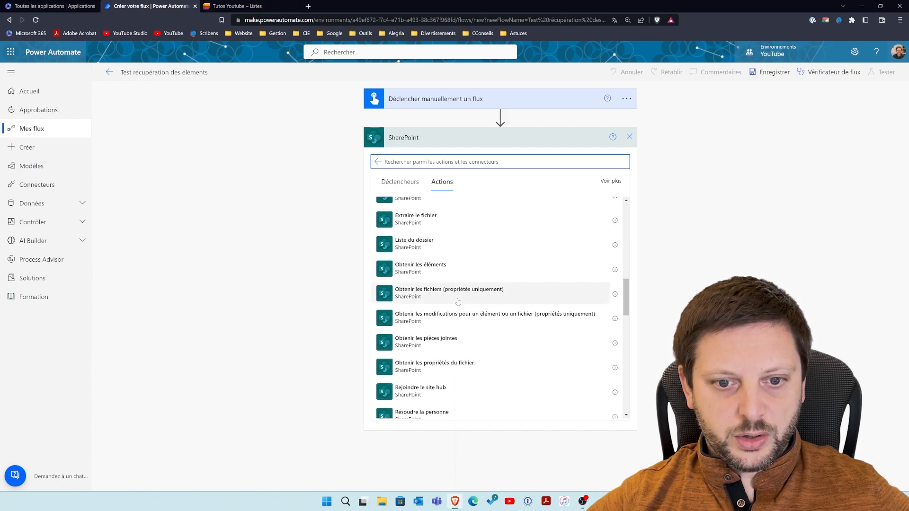
click(432, 269)
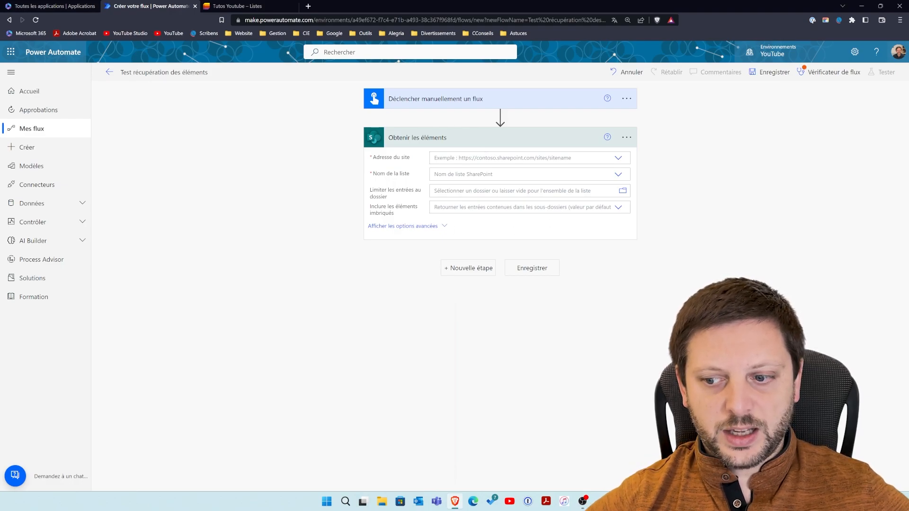
- Set the Obtenir les éléments action to the YouTube site and the Tutos Youtube list
click(617, 158)
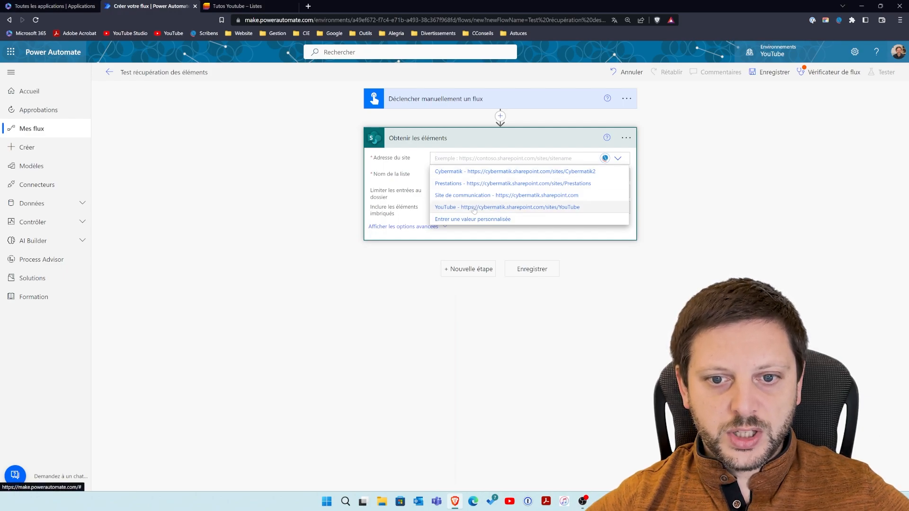
click(242, 9)
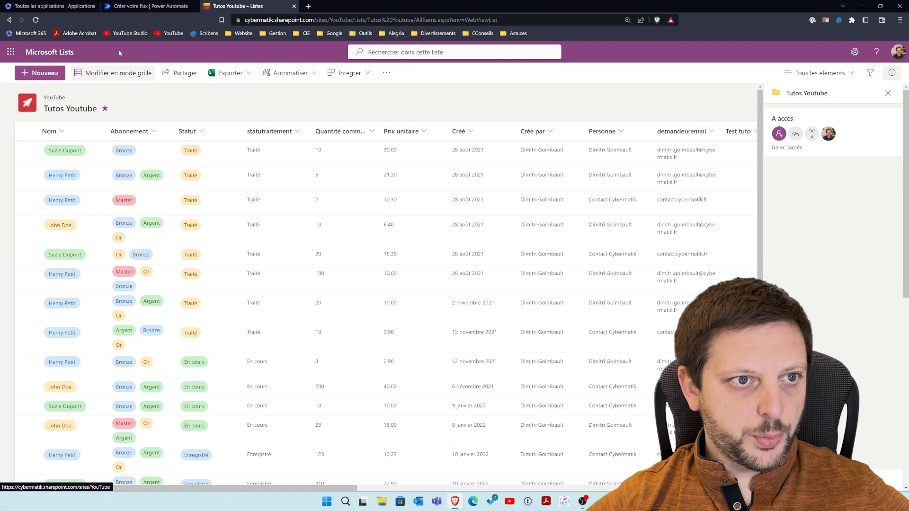
click(136, 7)
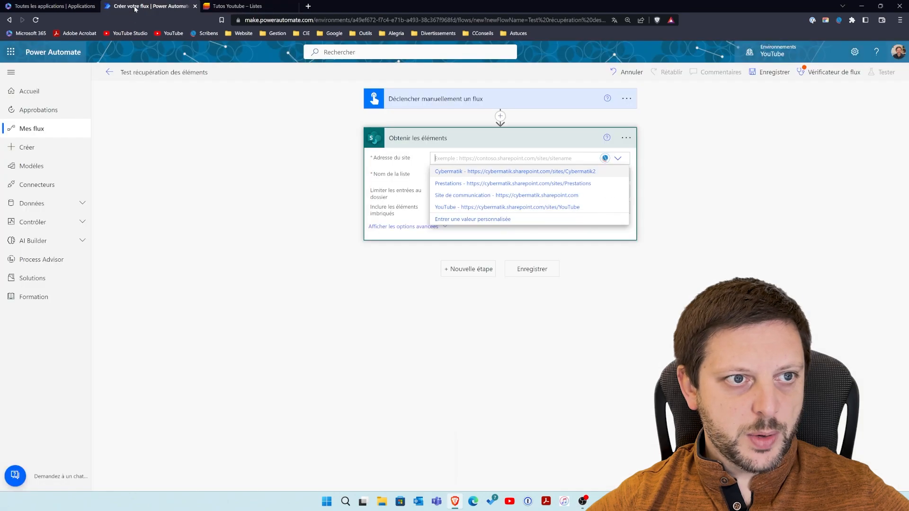
click(486, 207)
click(617, 174)
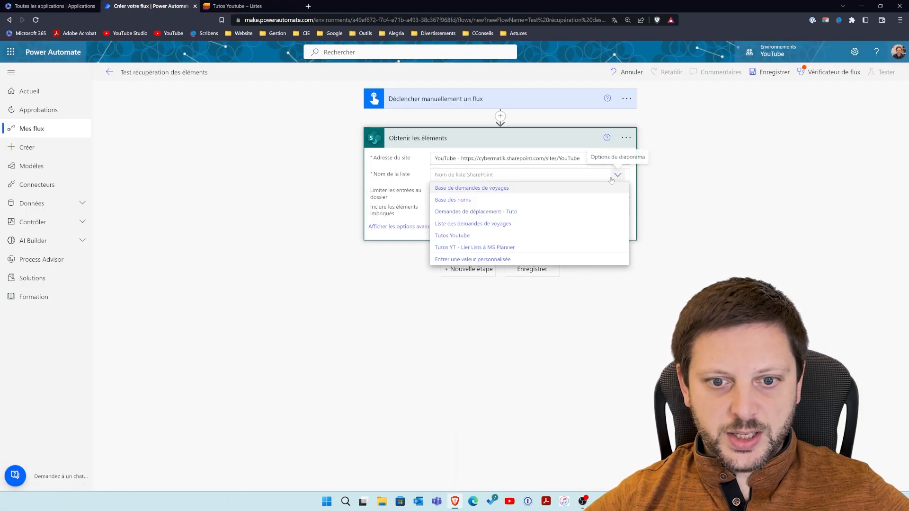
click(475, 235)
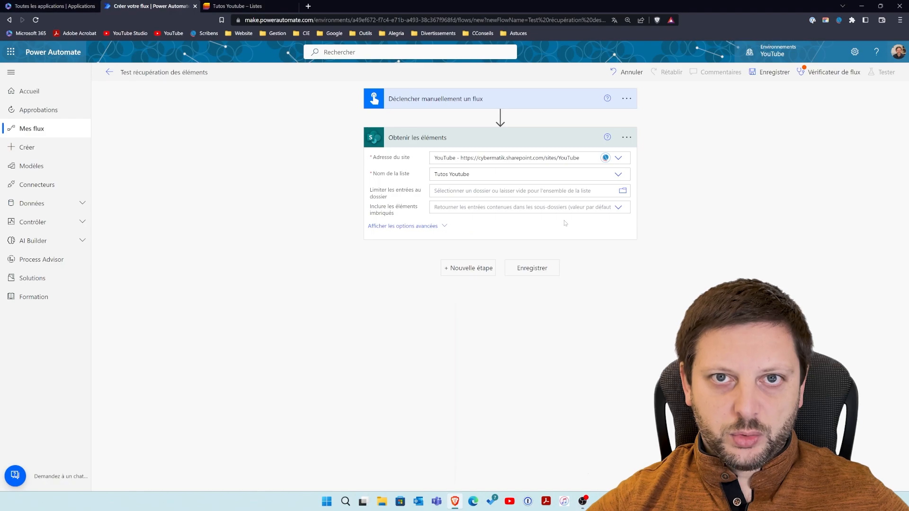
- Insert an Initialiser la variable action between the trigger and Obtenir les éléments, with its type set to Entier
mouse_move(500, 117)
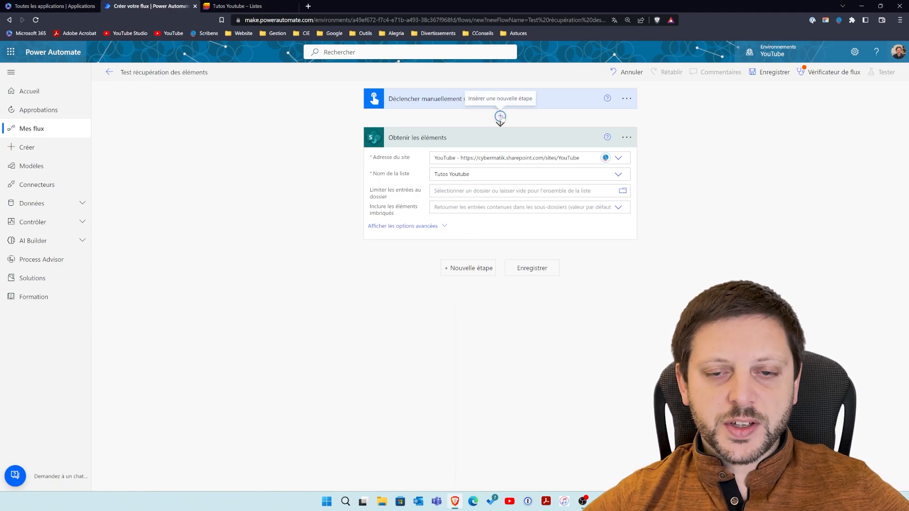
click(500, 117)
click(478, 129)
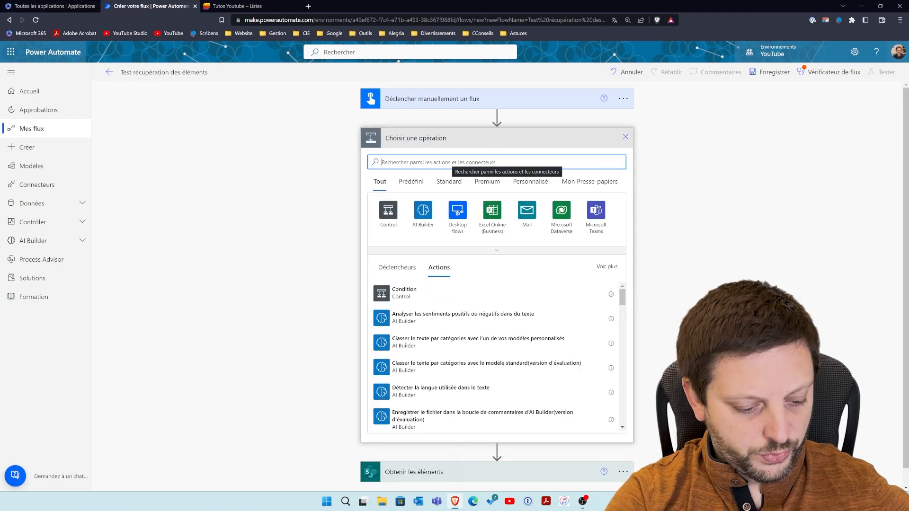
text(varizable)
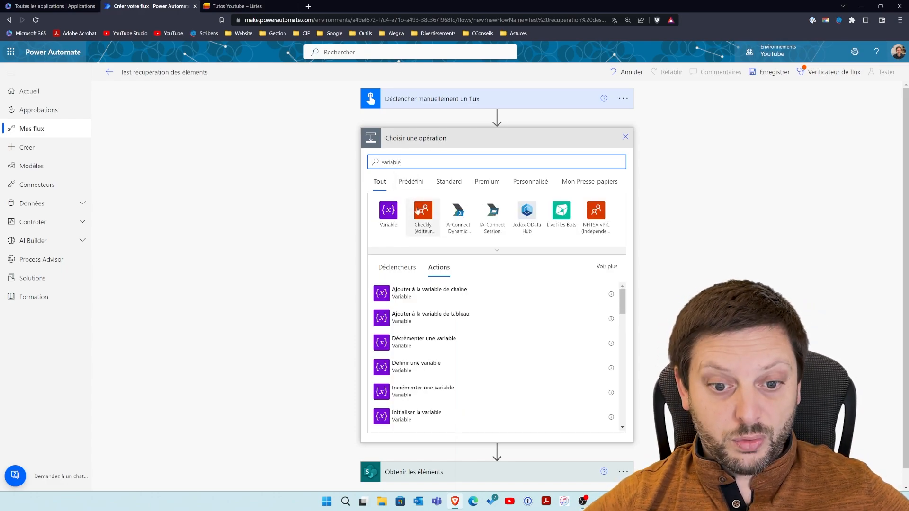
click(415, 416)
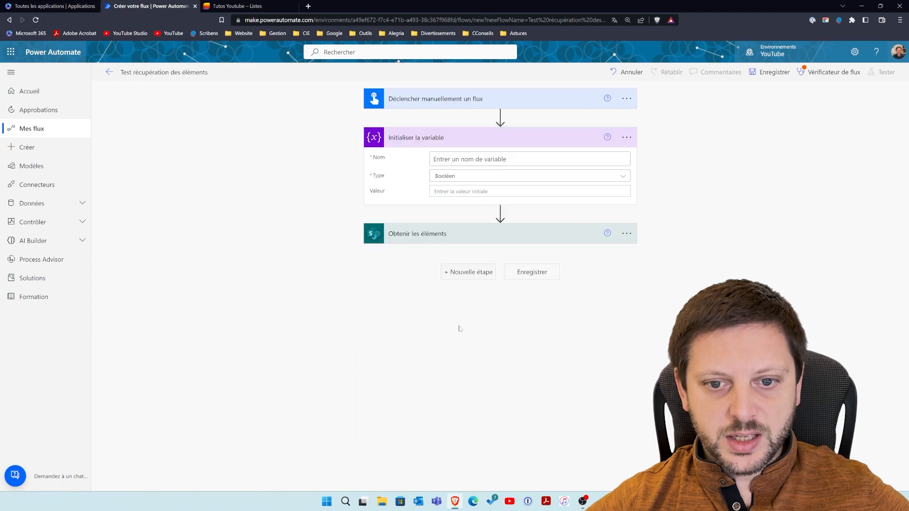
click(499, 176)
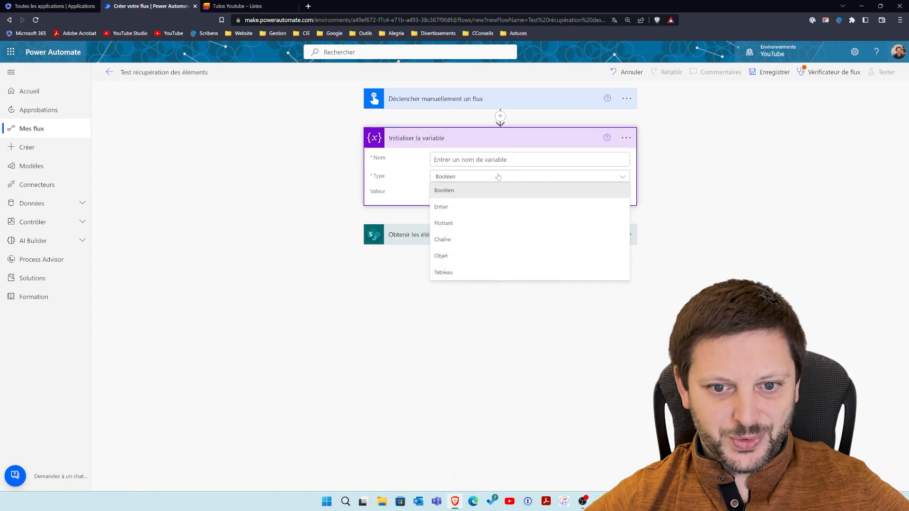
click(460, 207)
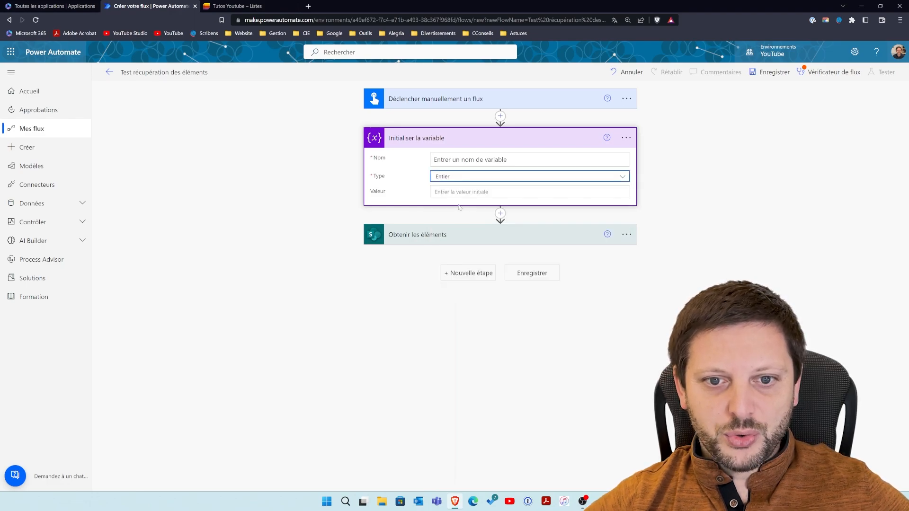
- Add an Incrémenter une variable action after Obtenir les éléments and check which variable names it offers
click(465, 274)
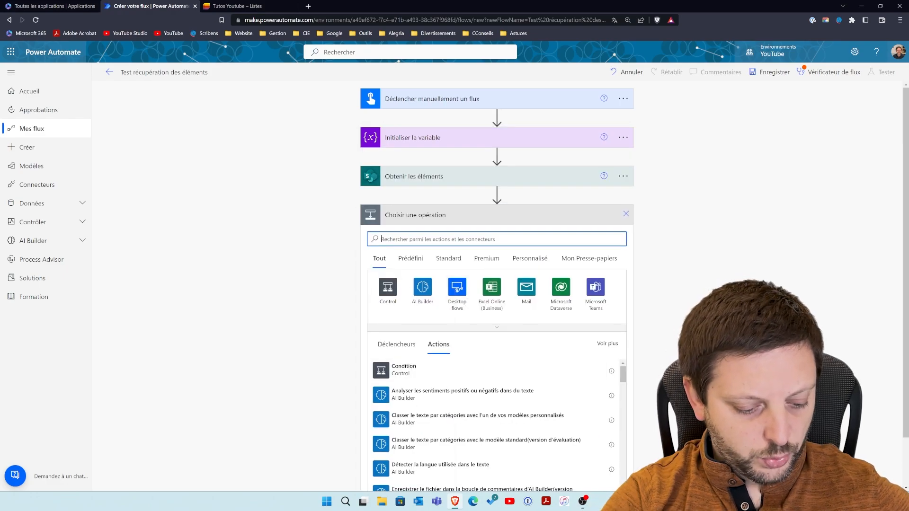
text(variable)
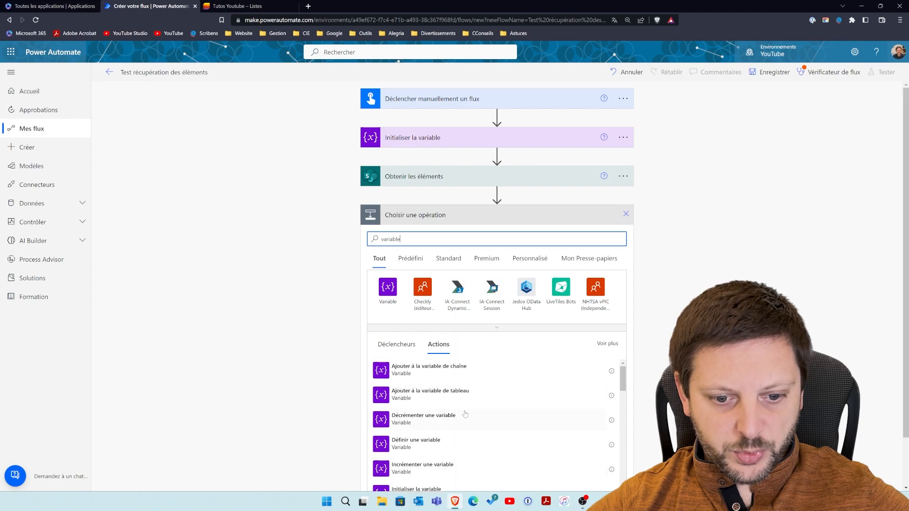
click(423, 466)
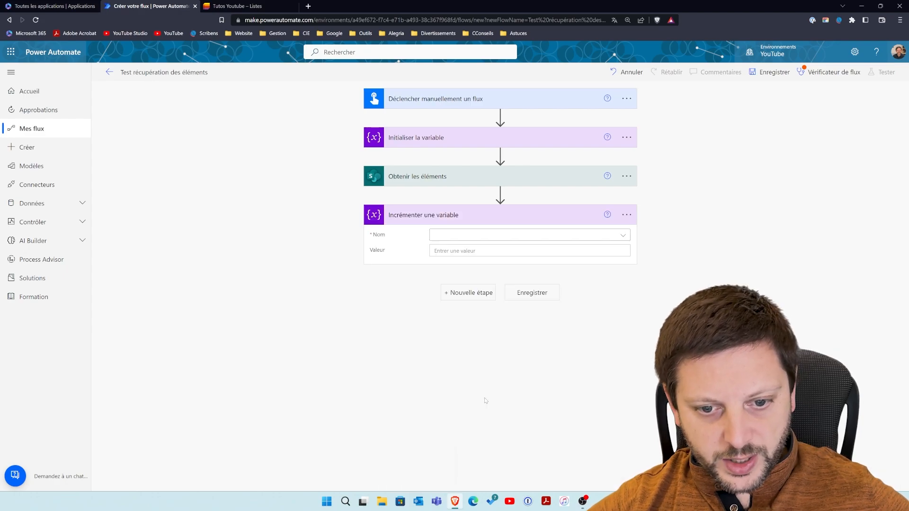
click(478, 238)
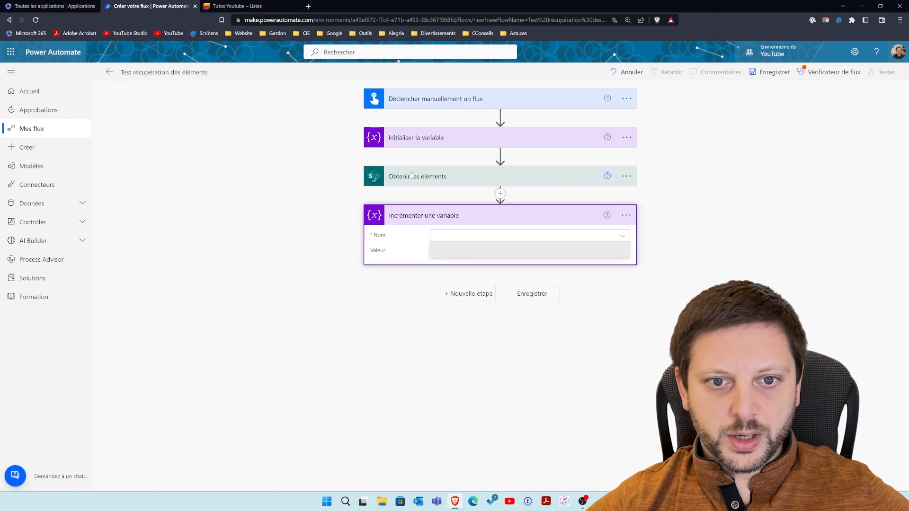
- Name the initialized integer variable Comptage and choose it as the variable in the Incrémenter une variable action
click(405, 142)
click(495, 154)
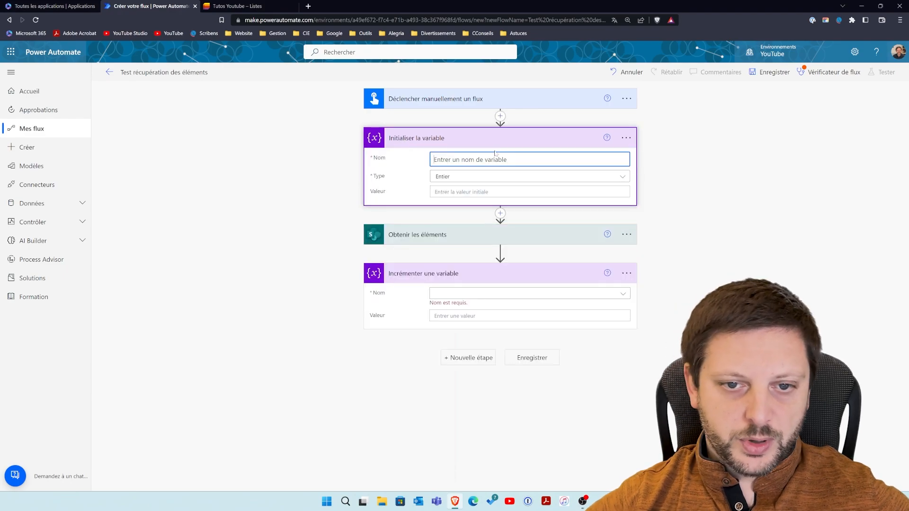
text(Comptage)
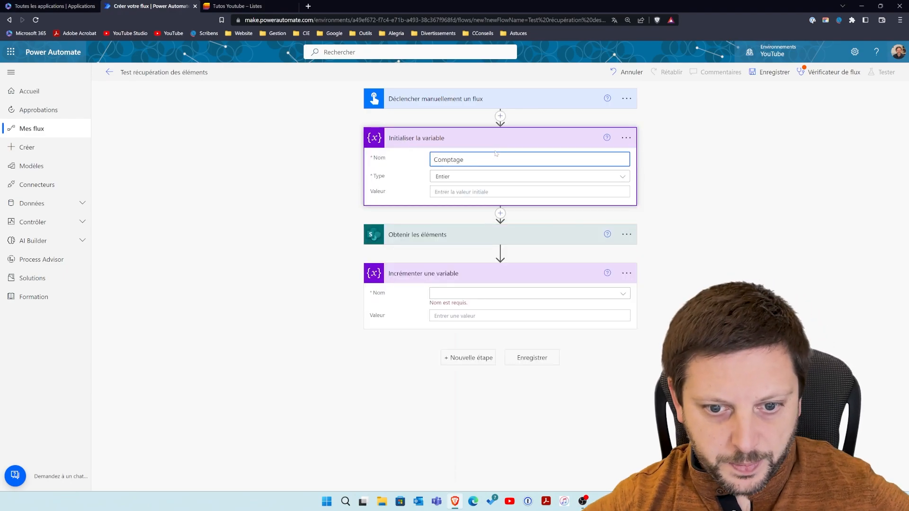
click(502, 294)
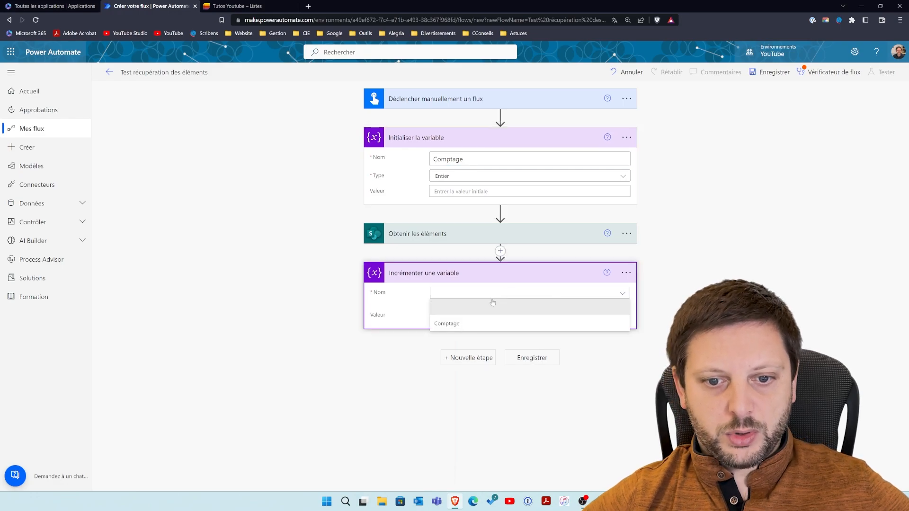
click(456, 321)
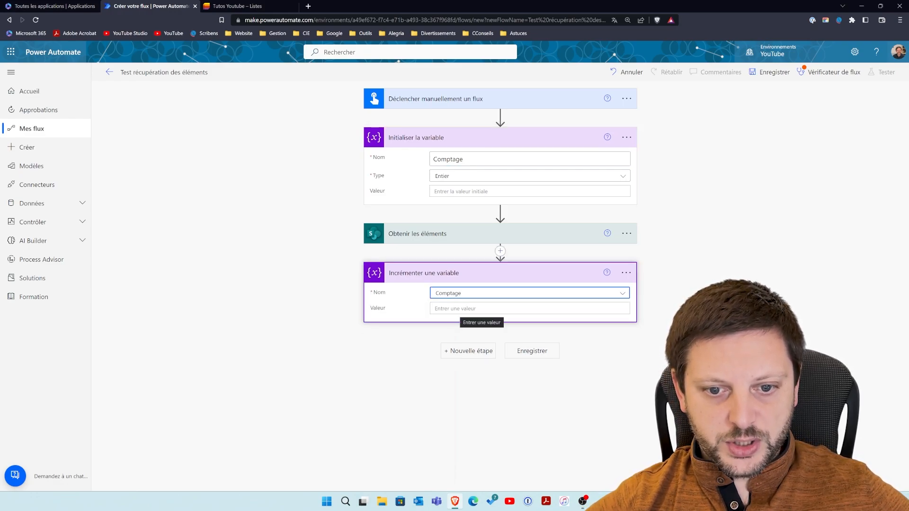
- Make Comptage increase by 1 for each item in the value output of Obtenir les éléments, and check the source Tutos Youtube list
click(456, 309)
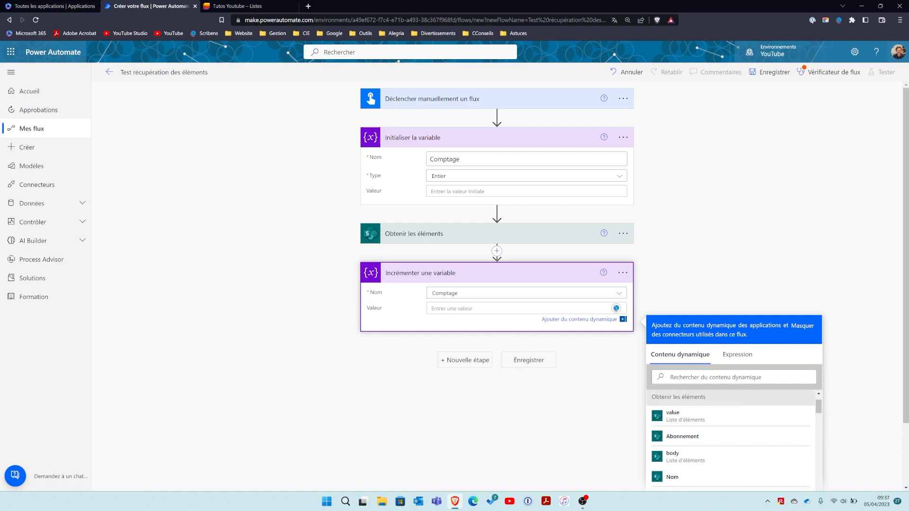
click(672, 415)
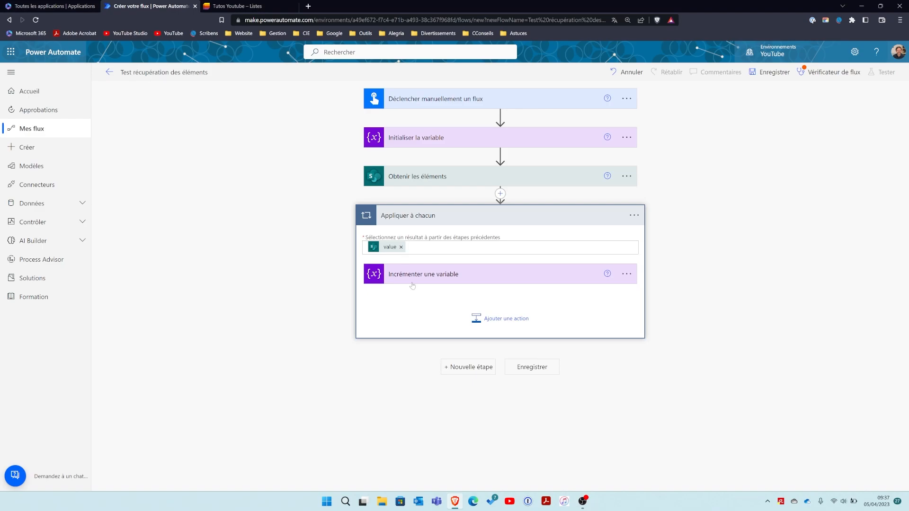
click(484, 310)
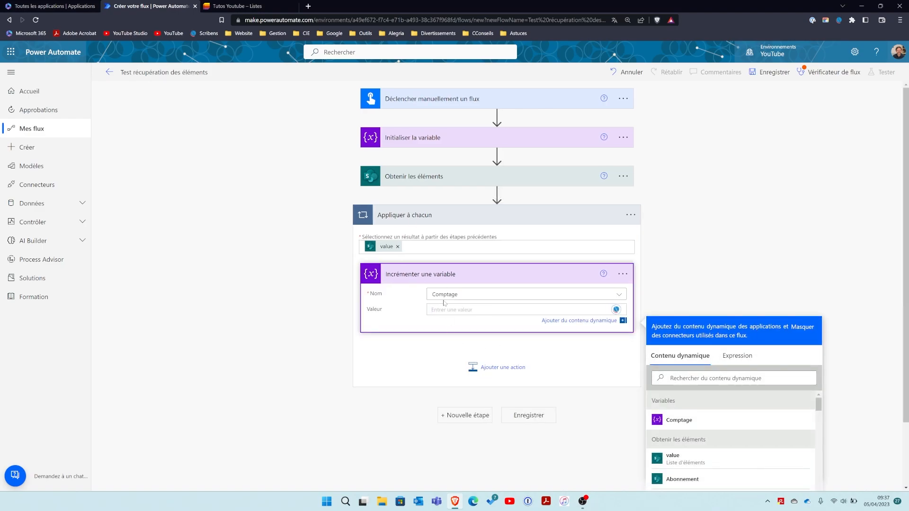
text(1)
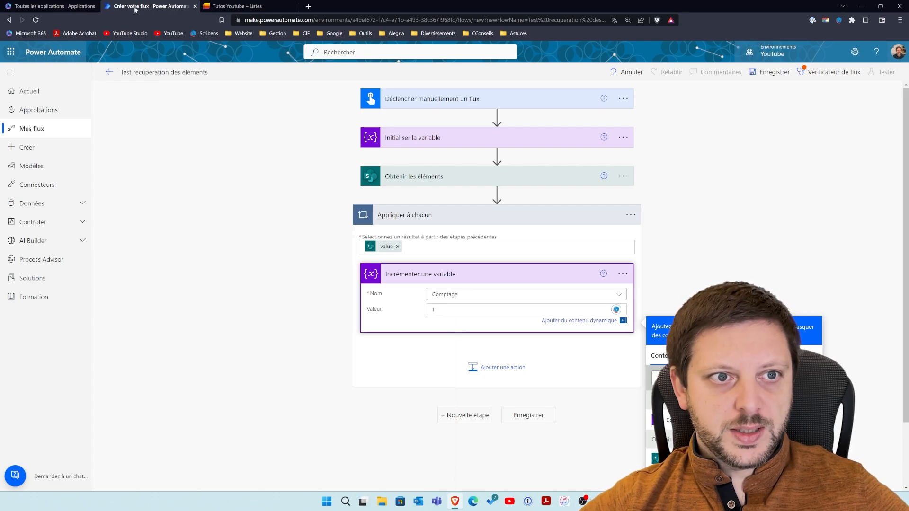
click(231, 6)
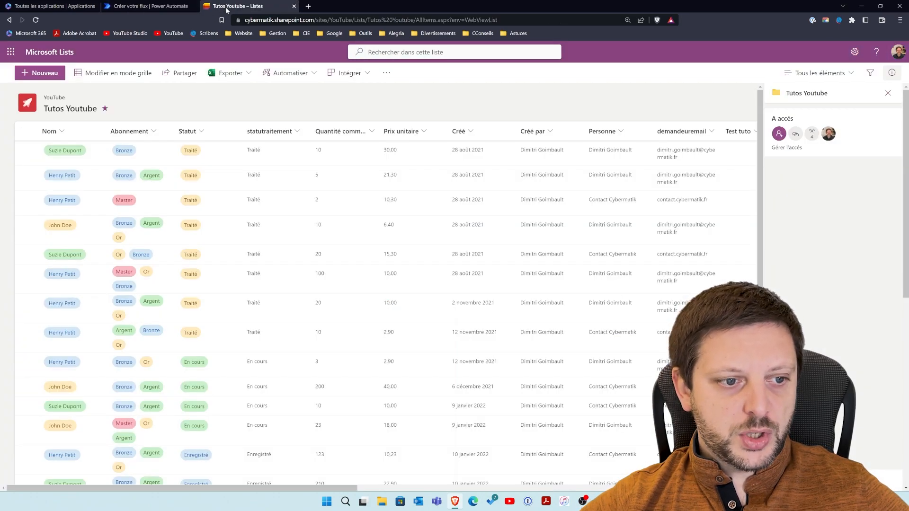
click(150, 6)
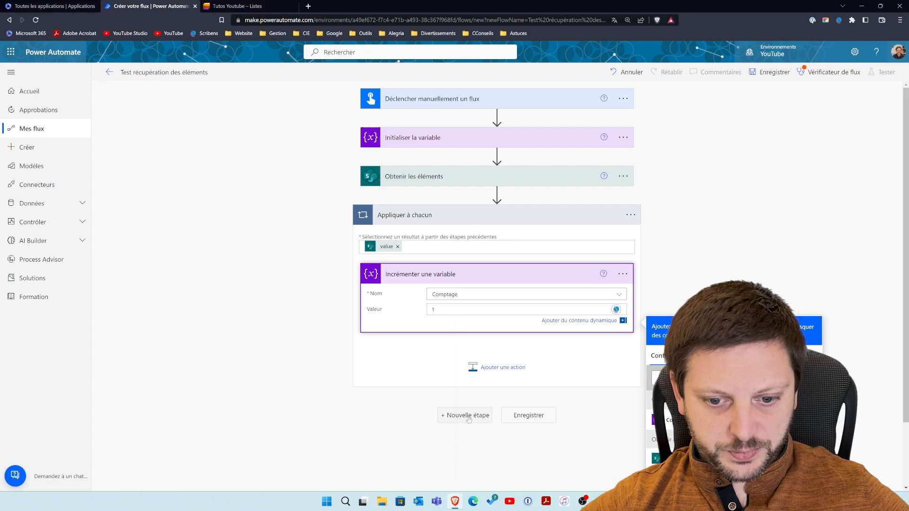
- Add the Office 365 Outlook action Envoyer un e-mail (V2) after the loop, with the recipient and the subject Comptage Youtube
click(468, 415)
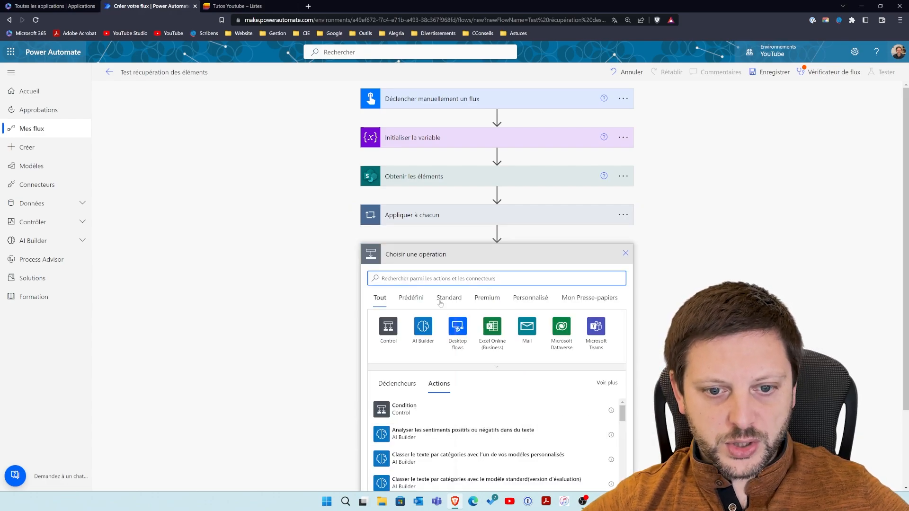
text(outlook)
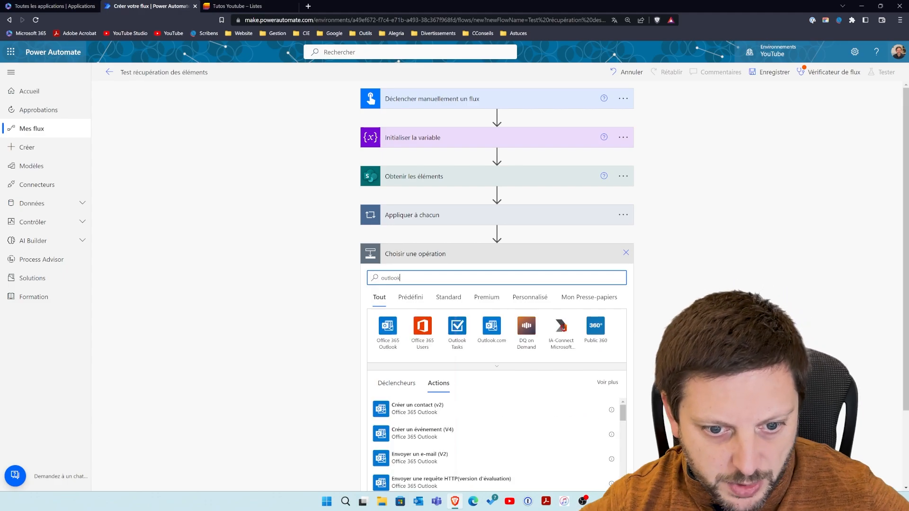
click(387, 331)
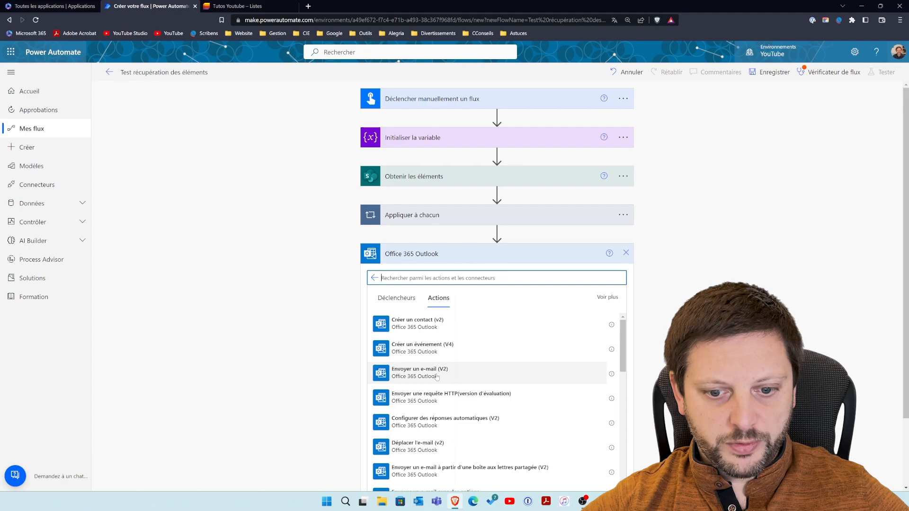
click(436, 373)
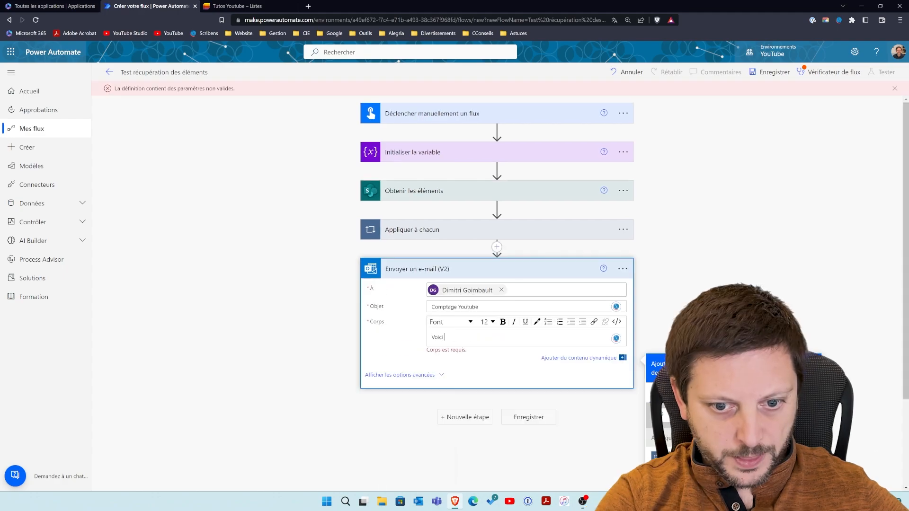
- Write the e-mail body "Voici le nombre d'enregistrements de la liste:" followed by the Comptage variable
text(le )
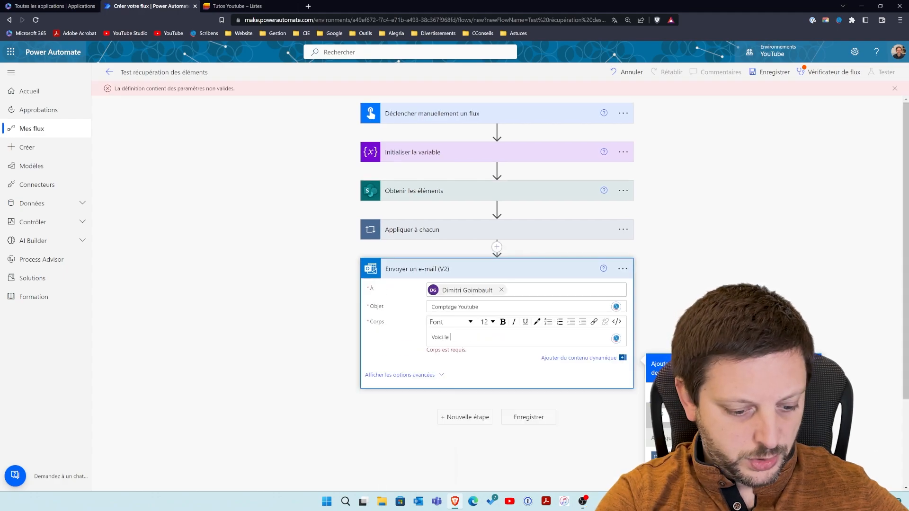
text(nombre d'enregistrements de la liste:)
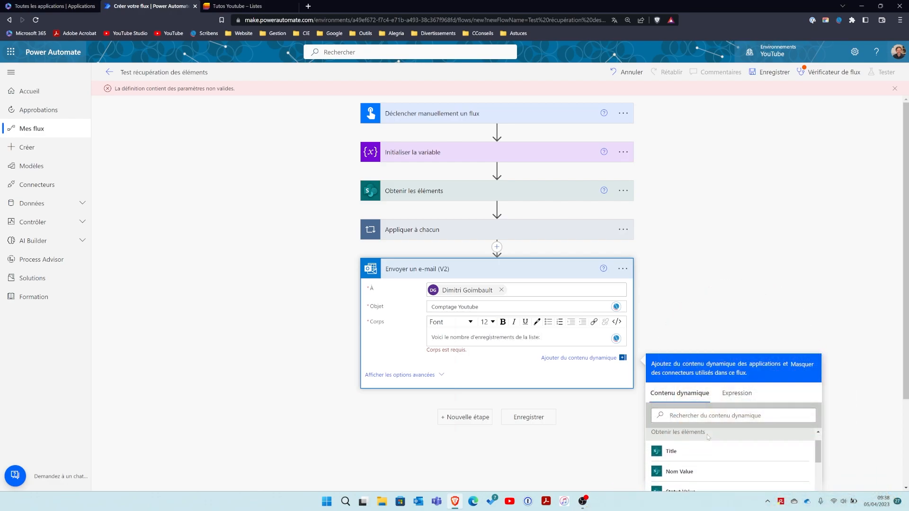
scroll(708, 438, down, 5)
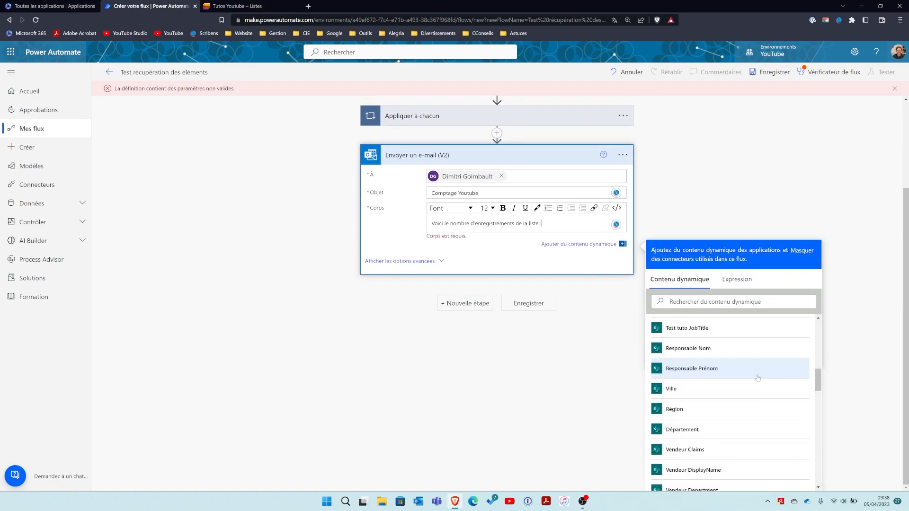
scroll(757, 378, up, 8)
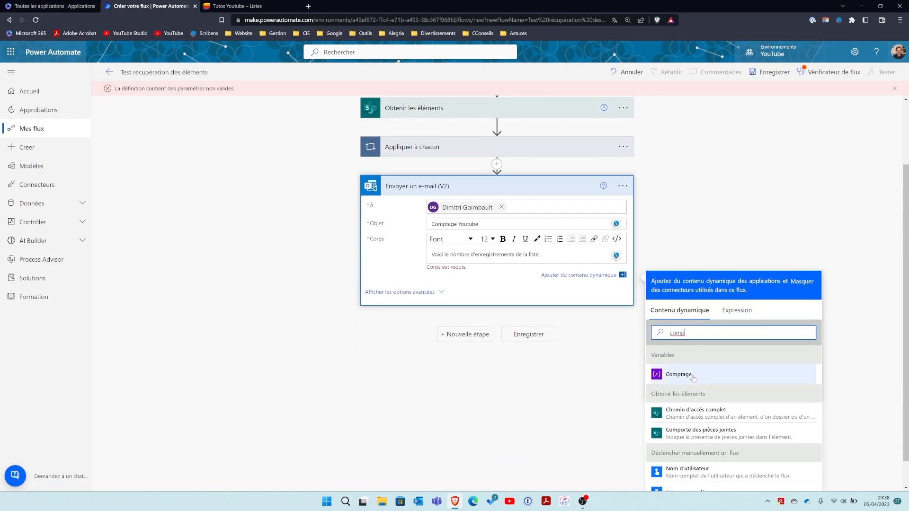
click(679, 374)
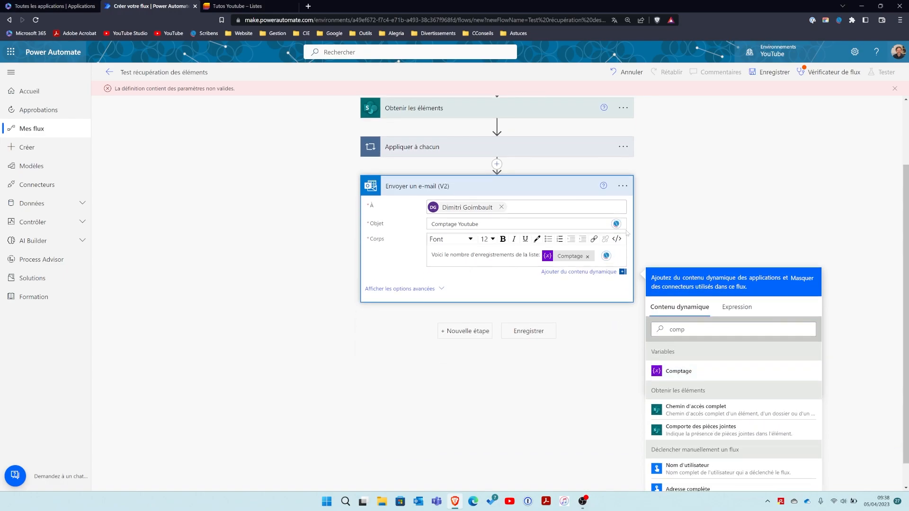
- Save the flow, close the flow checker and collapse the Envoyer un e-mail (V2) action
click(772, 72)
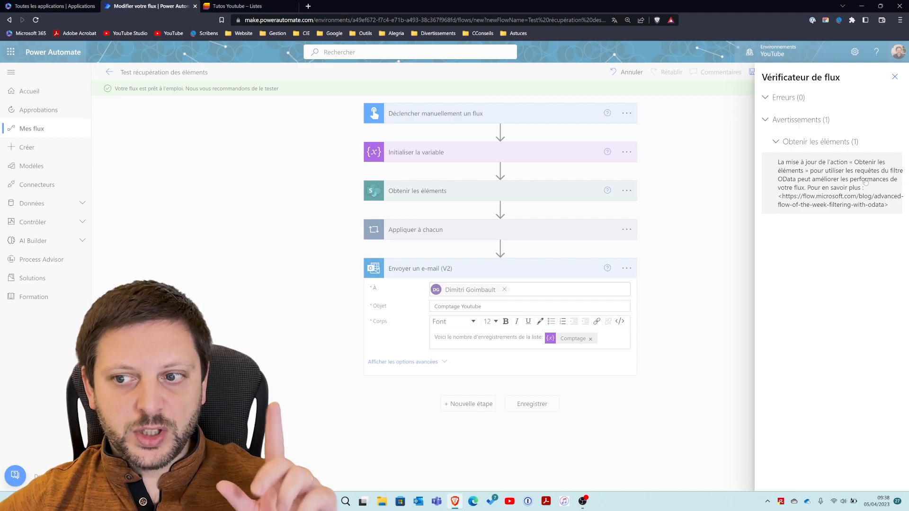
click(743, 235)
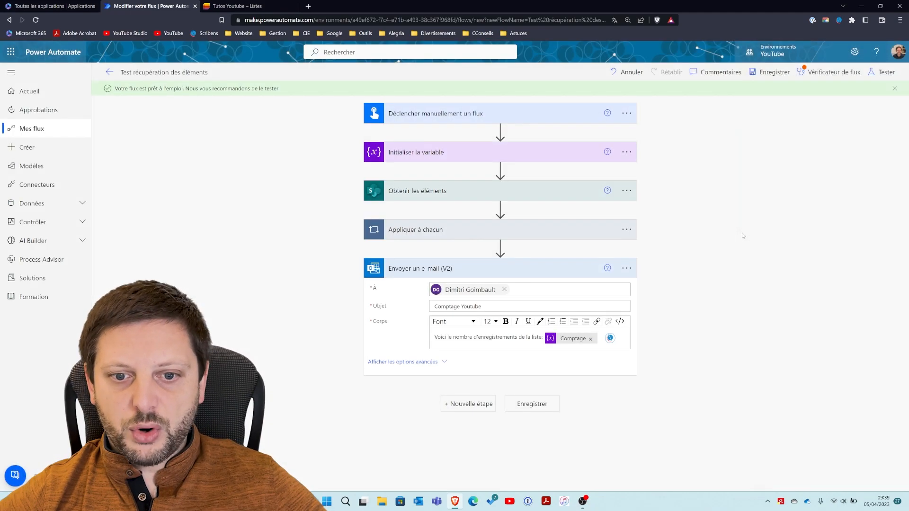
click(592, 268)
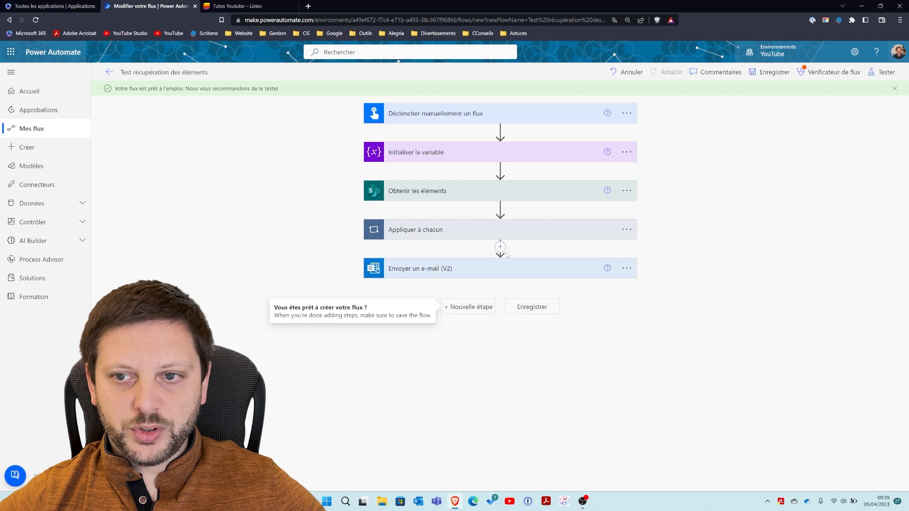
- Run a manual test of the flow using the SharePoint and Office 365 Outlook connections
click(879, 73)
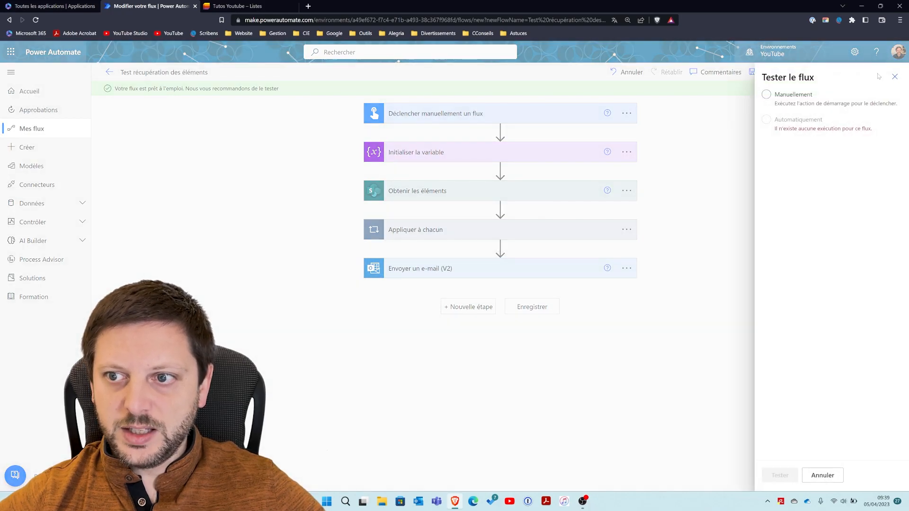
click(794, 104)
click(779, 476)
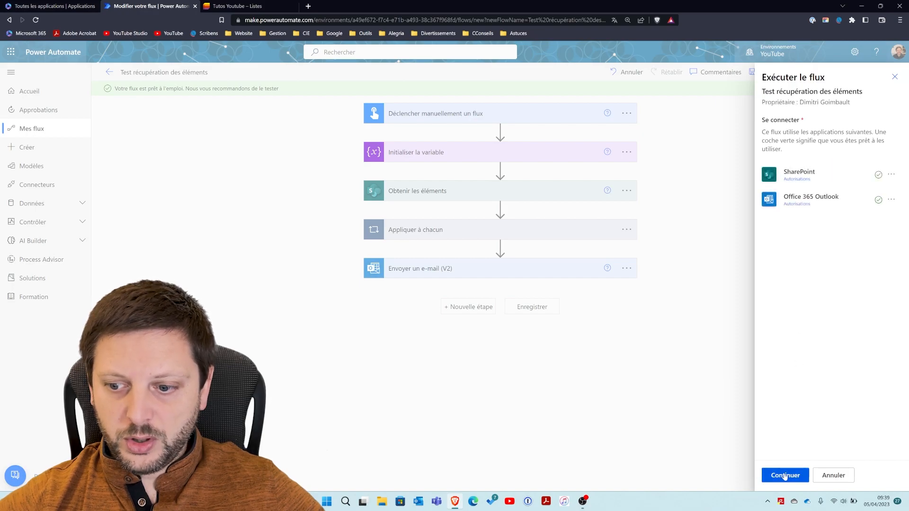
click(784, 475)
click(784, 475)
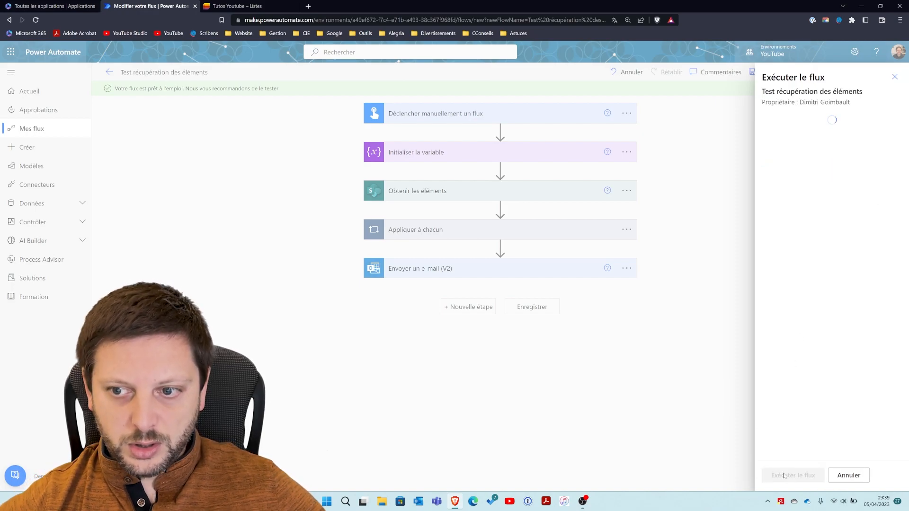
click(778, 475)
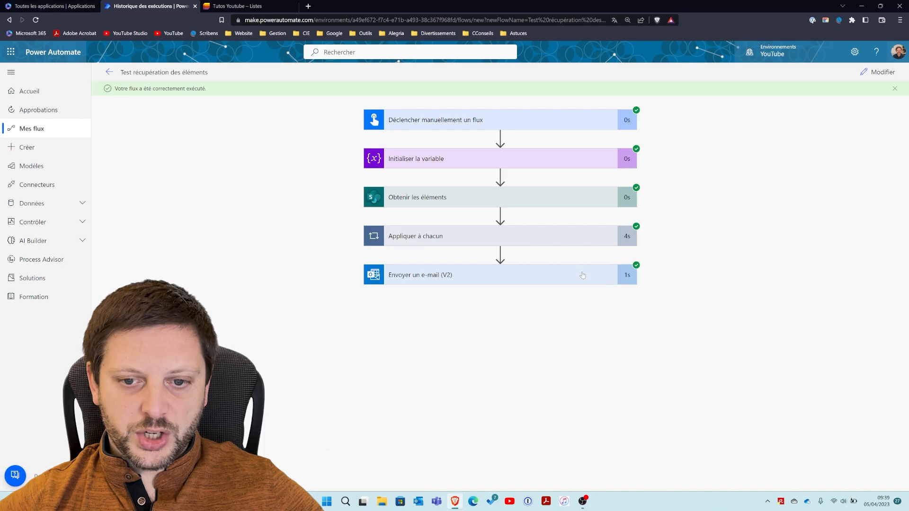
- Switch to Outlook and read the record count in the received Comptage Youtube e-mail
click(418, 500)
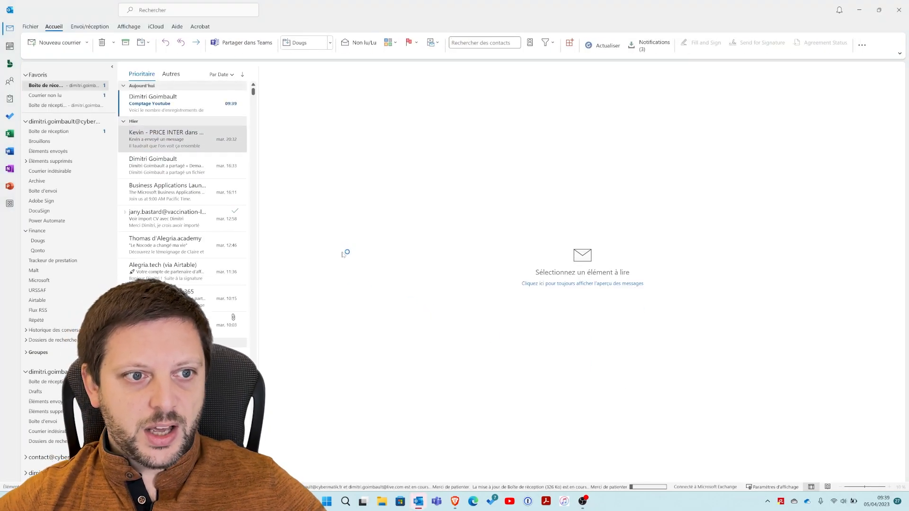
click(162, 113)
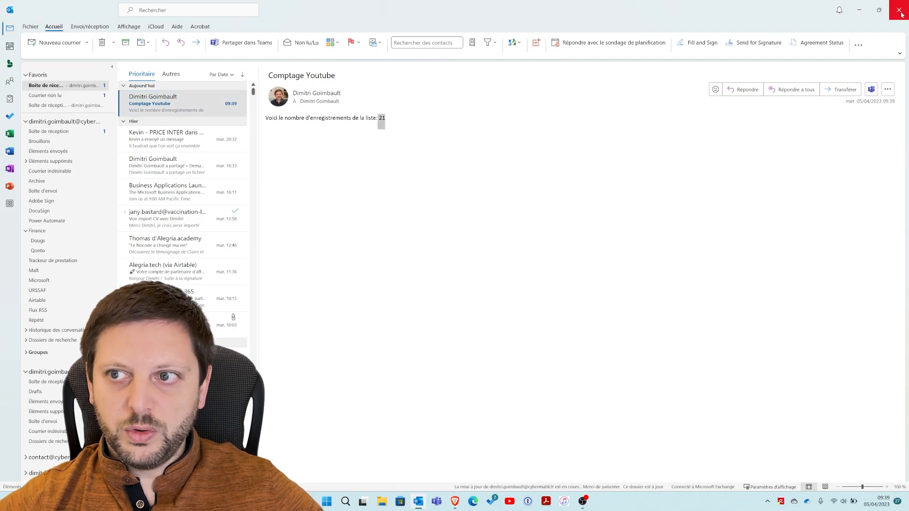
click(858, 10)
- Compare the Tutos Youtube list rows and their Statut values with the e-mailed count, and return to the flow run in Power Automate
click(237, 7)
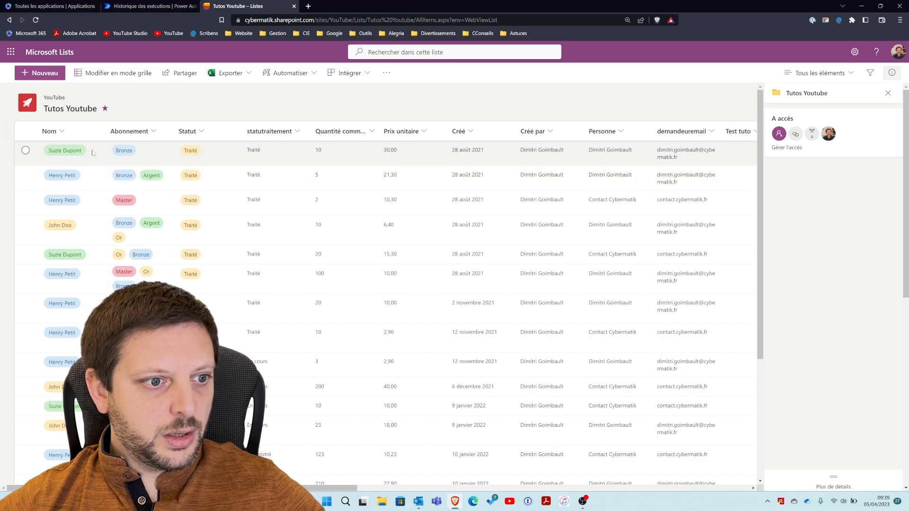
scroll(101, 260, down, 4)
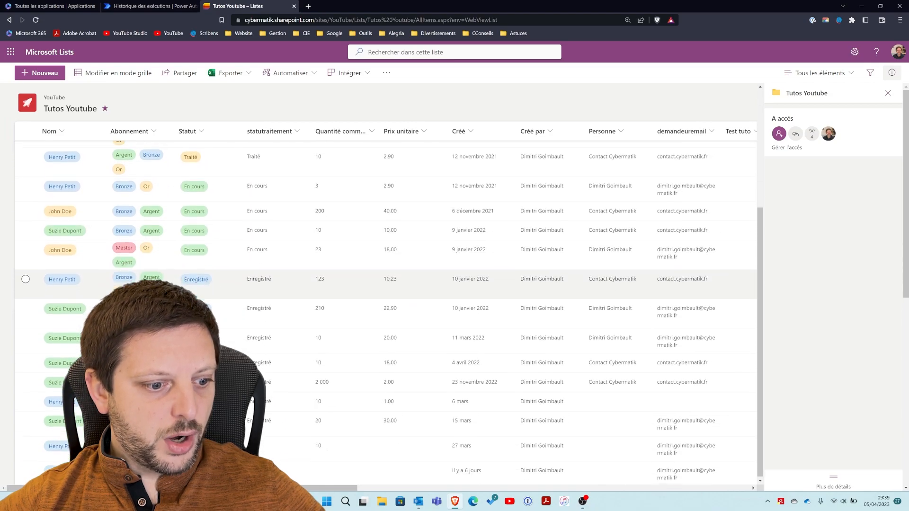
scroll(228, 217, up, 4)
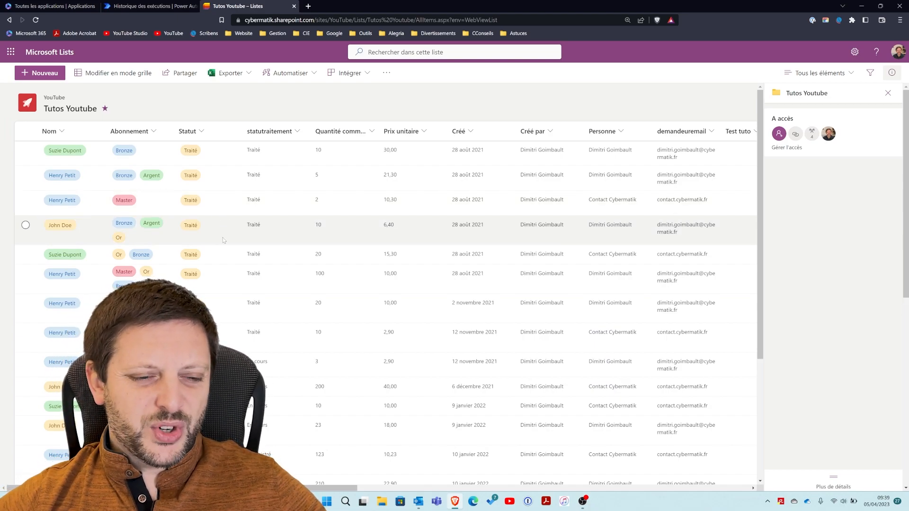
scroll(232, 241, down, 2)
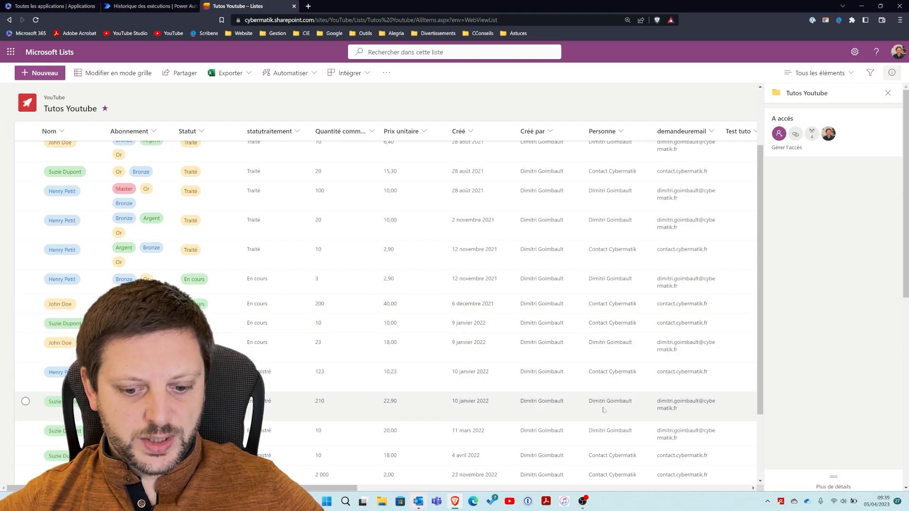
click(290, 220)
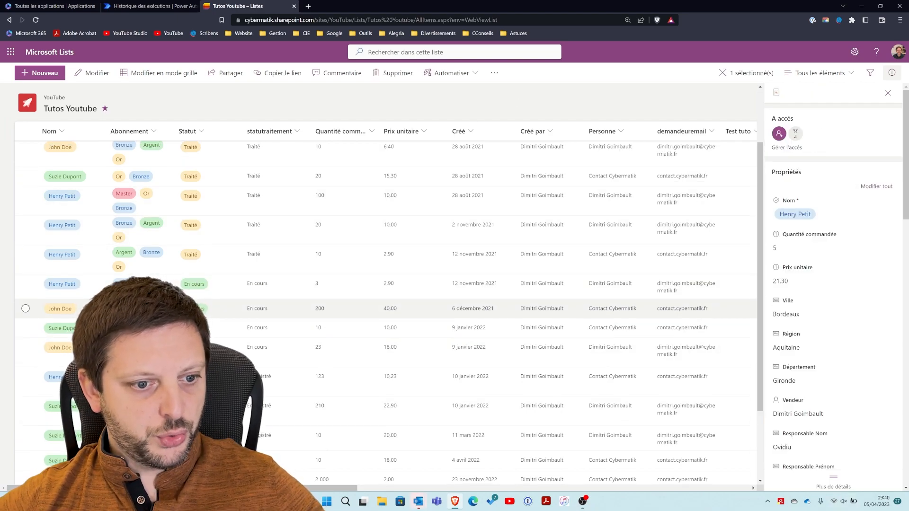
scroll(205, 223, up, 2)
scroll(205, 224, down, 3)
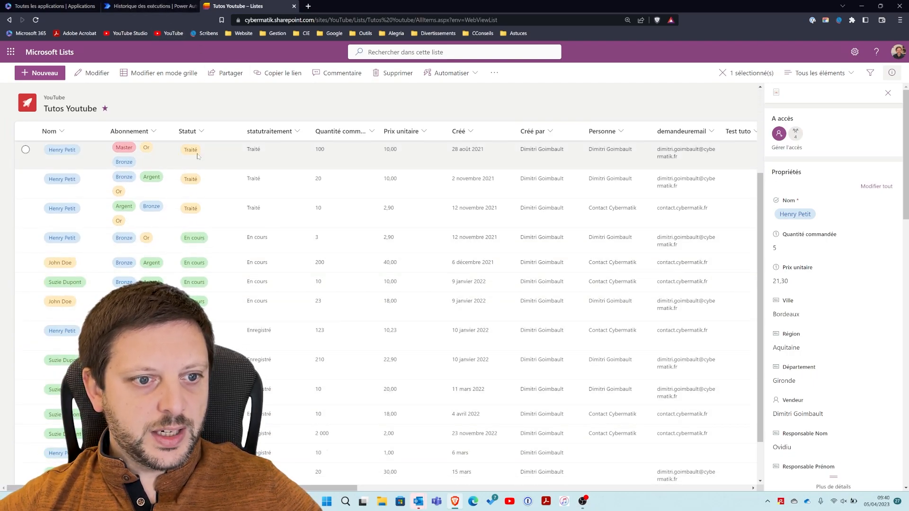
click(163, 13)
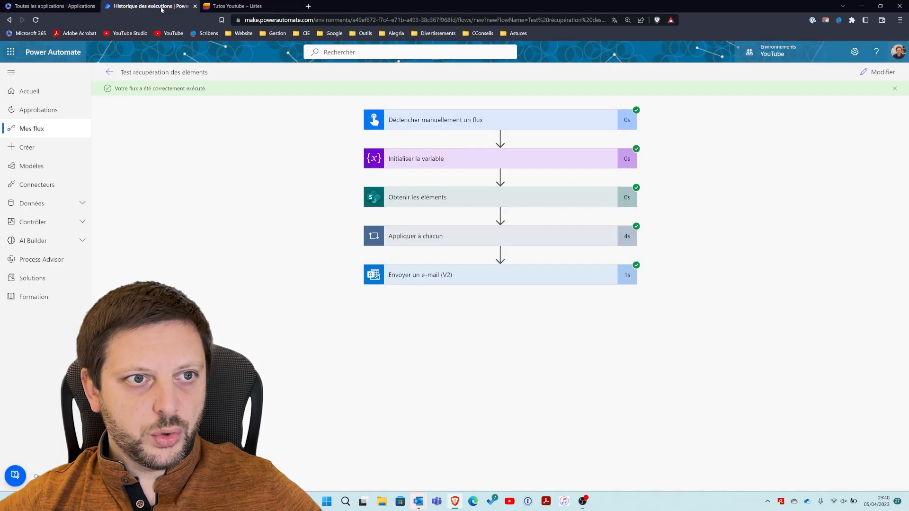
- Edit the flow again and start the Obtenir les éléments filter query with startswith(Statut,' after checking the column name in the Tutos Youtube list
click(878, 72)
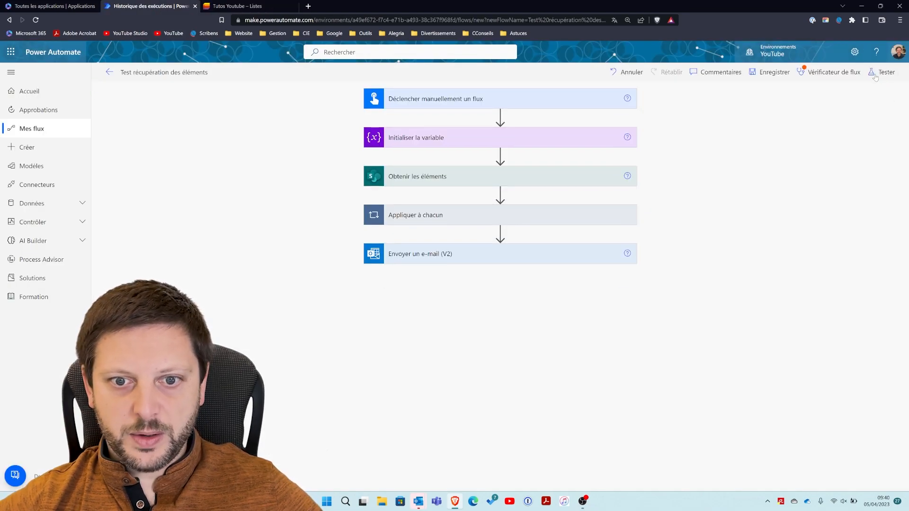
click(474, 179)
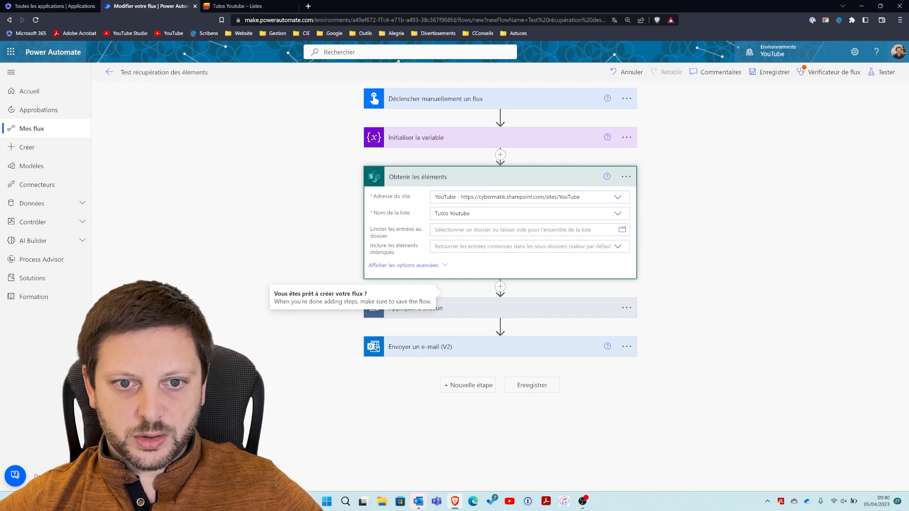
click(410, 266)
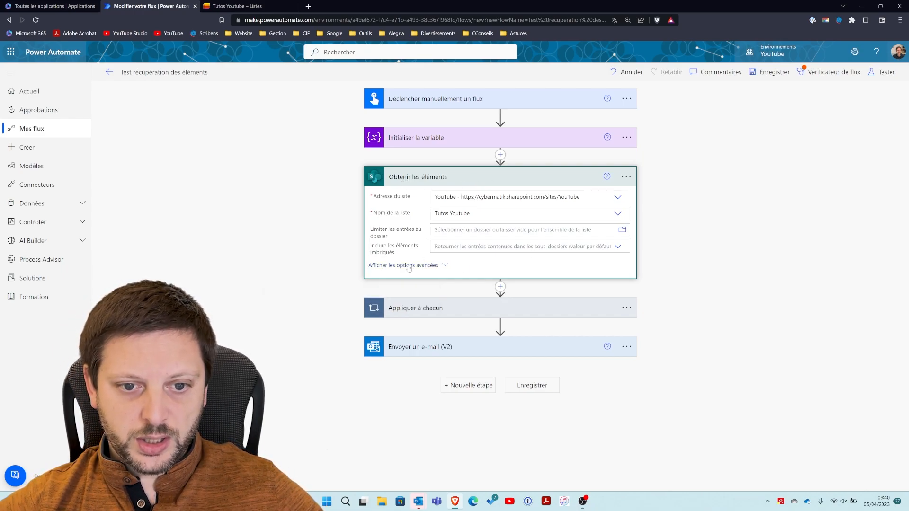
click(509, 262)
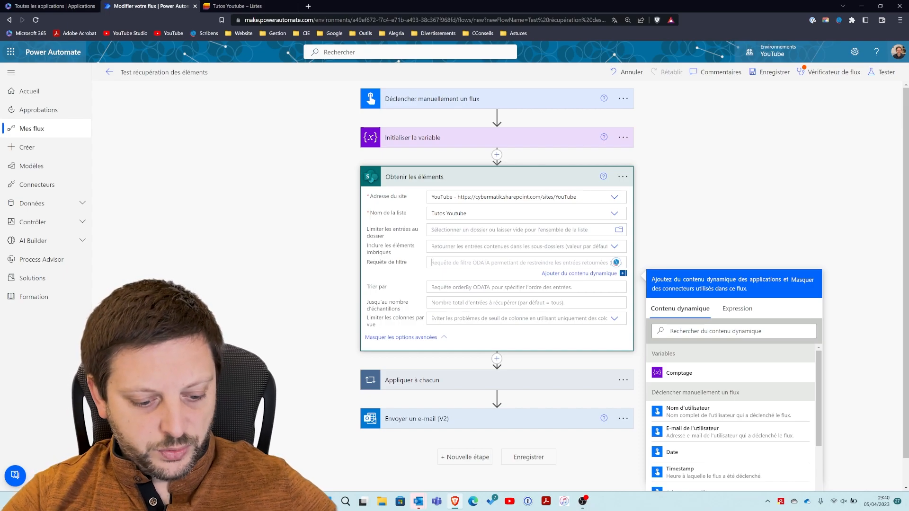
text(startswith()
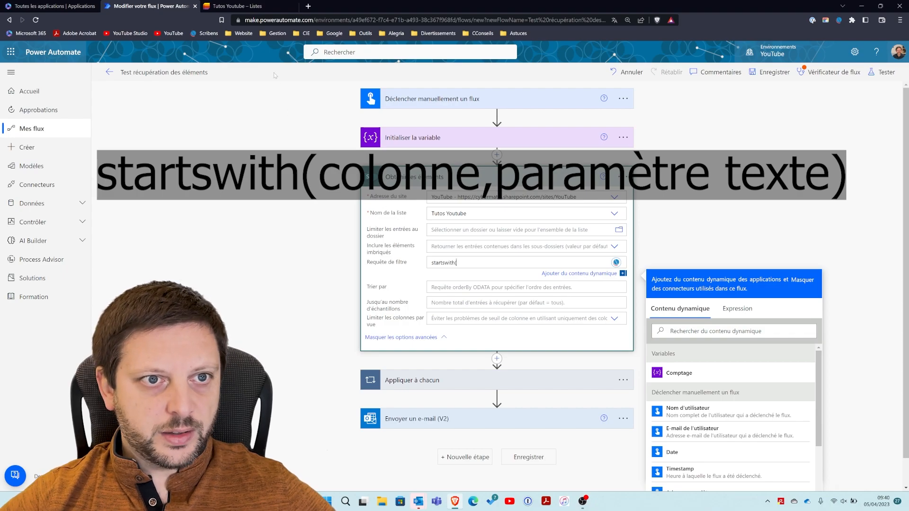
click(240, 8)
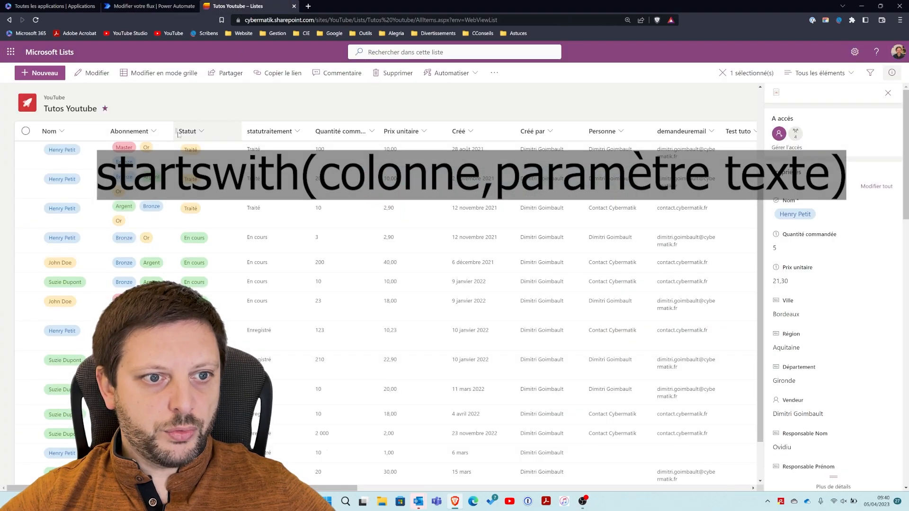
click(168, 7)
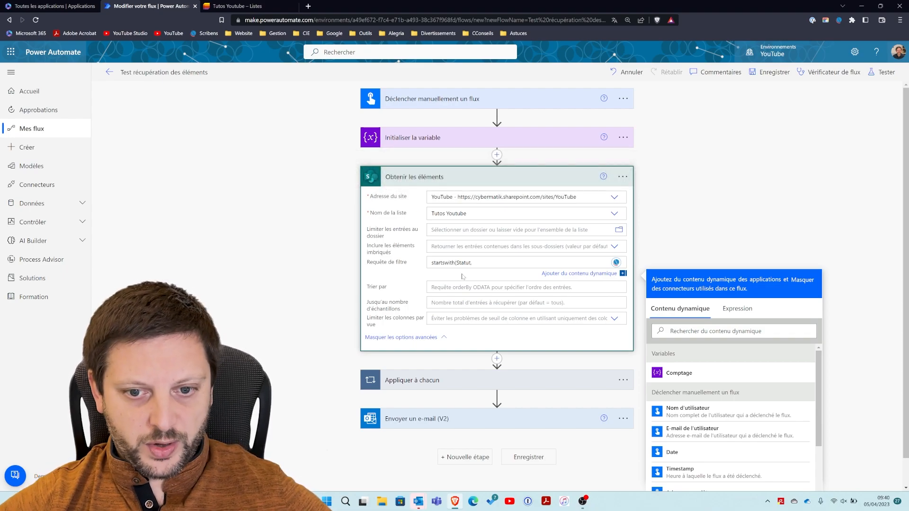
text(,)
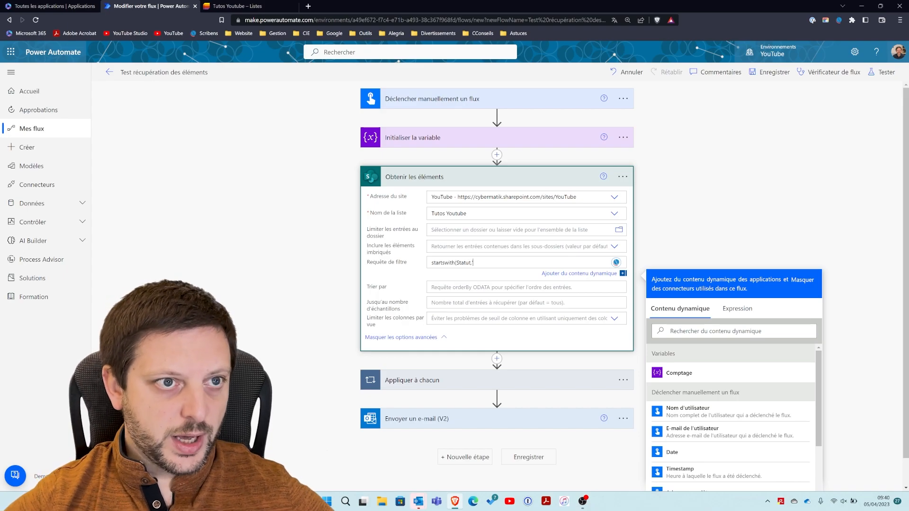
- Check the Statut values in the Tutos Youtube list and complete the filter query as startswith(Statut,'En cours')
click(241, 7)
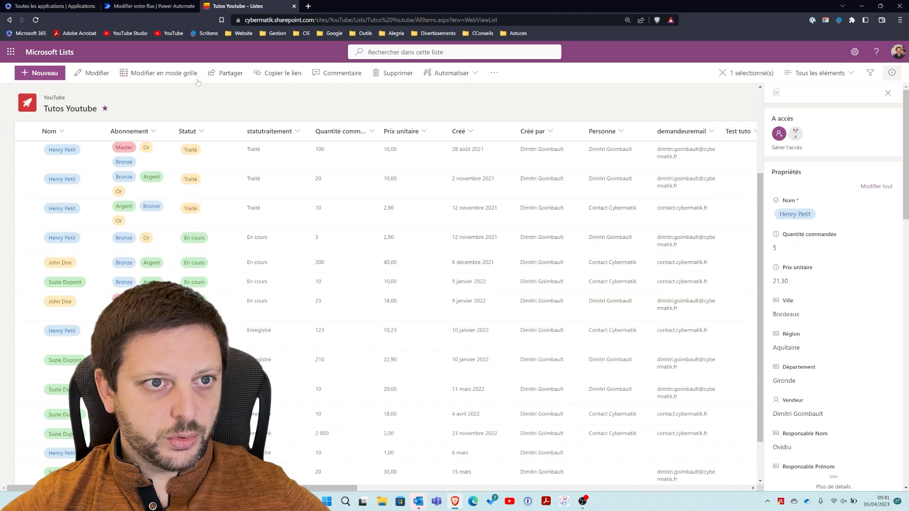
scroll(389, 311, down, 1)
scroll(386, 307, up, 5)
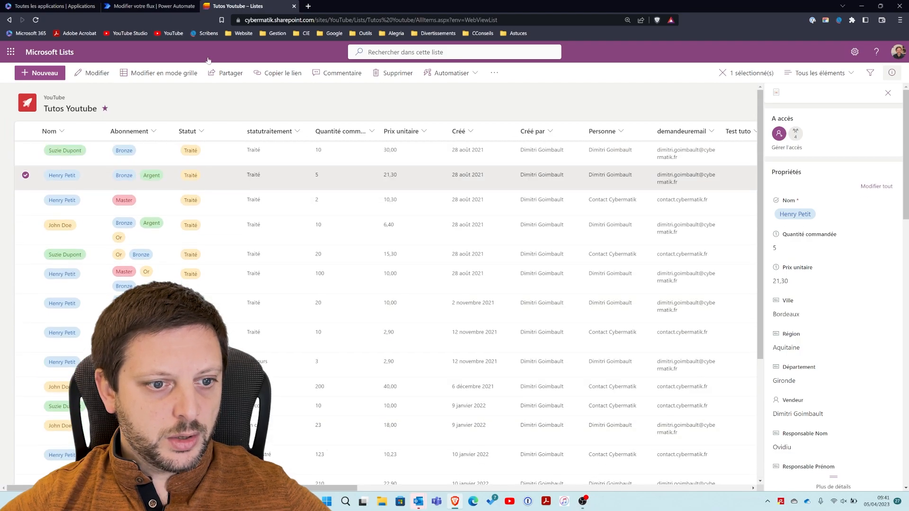
click(151, 6)
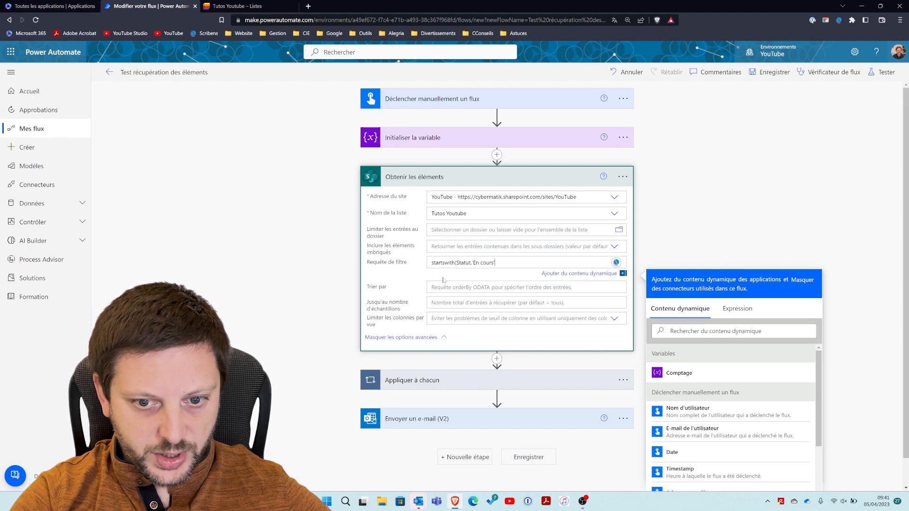
click(799, 179)
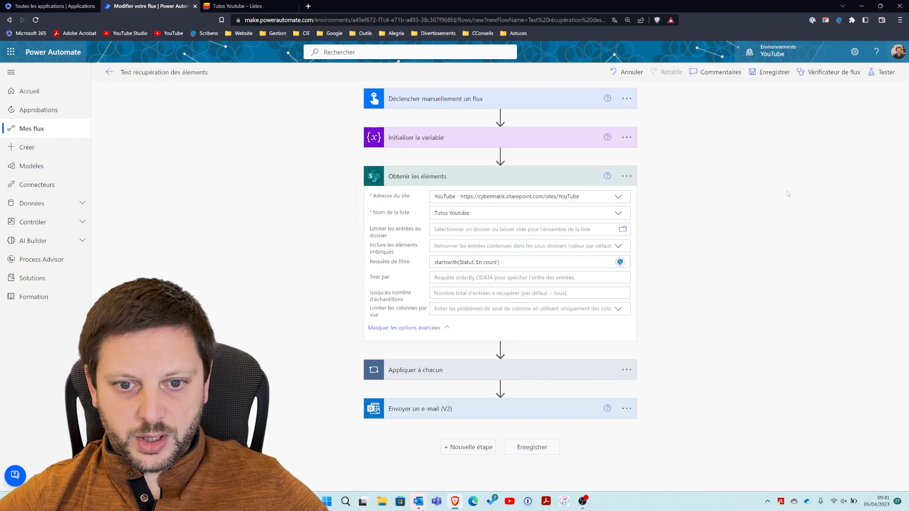
- Save the flow with the En cours filter and run a manual test
click(769, 72)
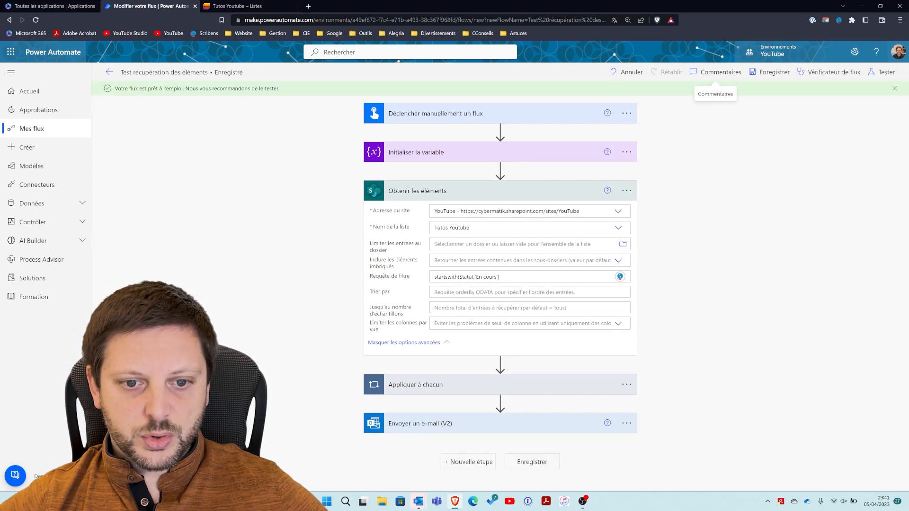
click(879, 74)
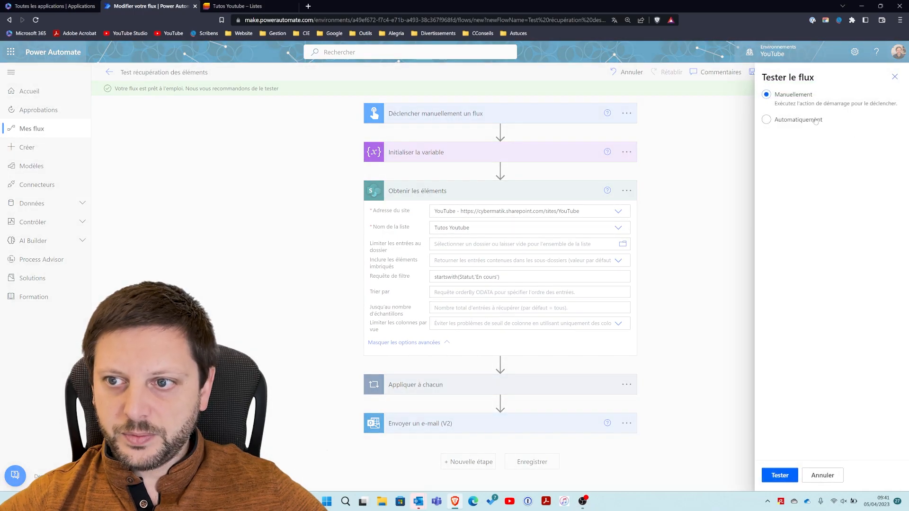
click(781, 476)
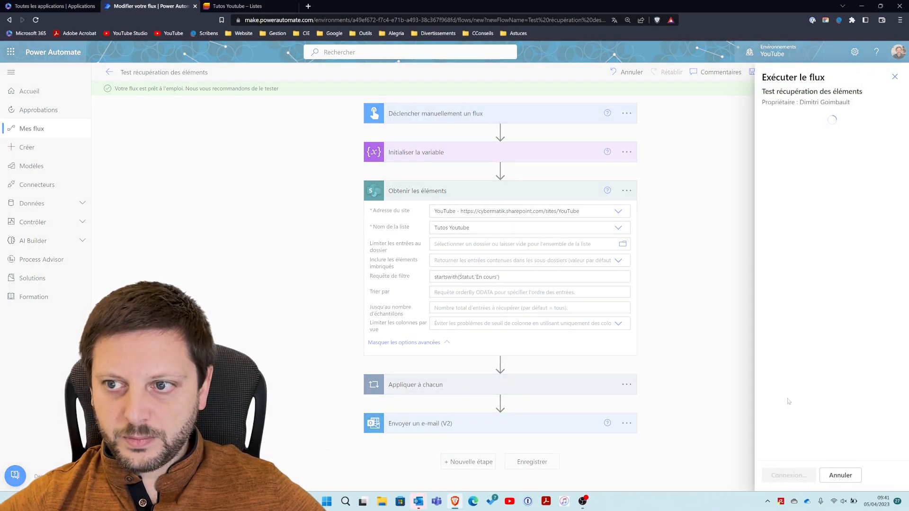
click(792, 474)
click(782, 475)
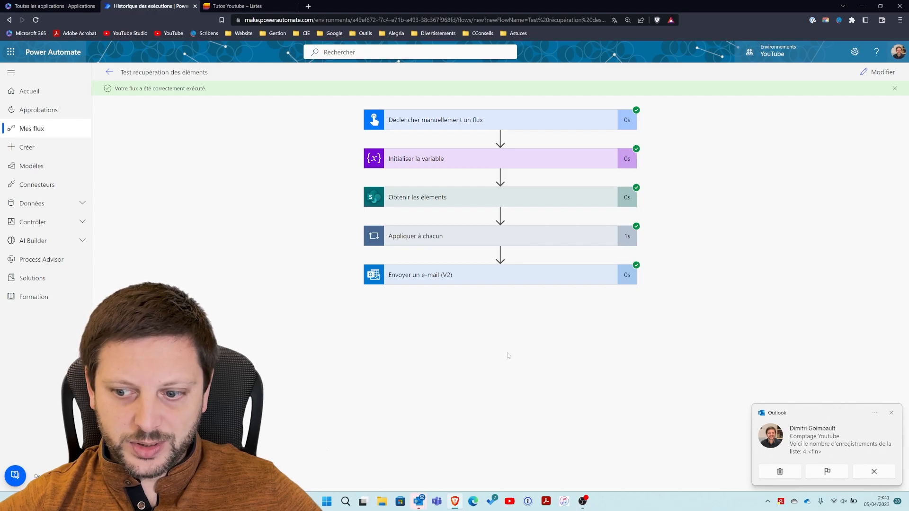
- Open the newly received Comptage Youtube e-mail, read its record count and minimize the message
click(829, 453)
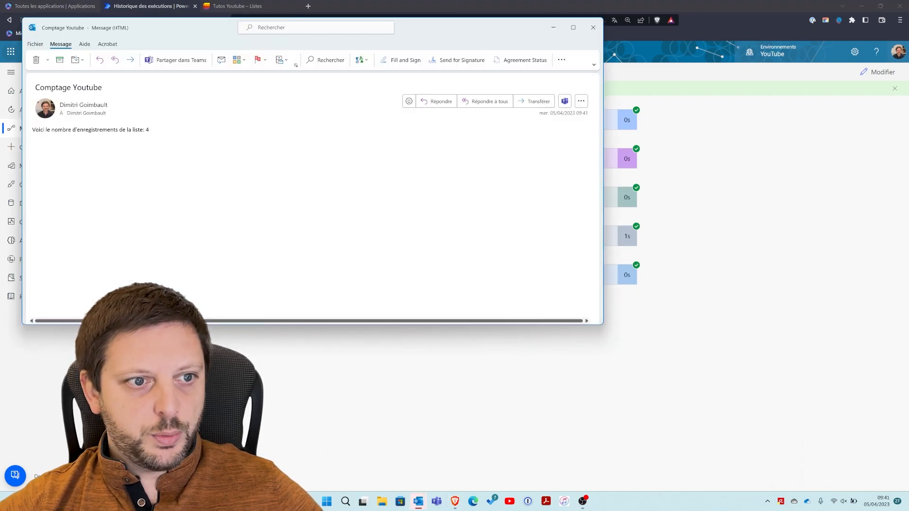
double_click(147, 131)
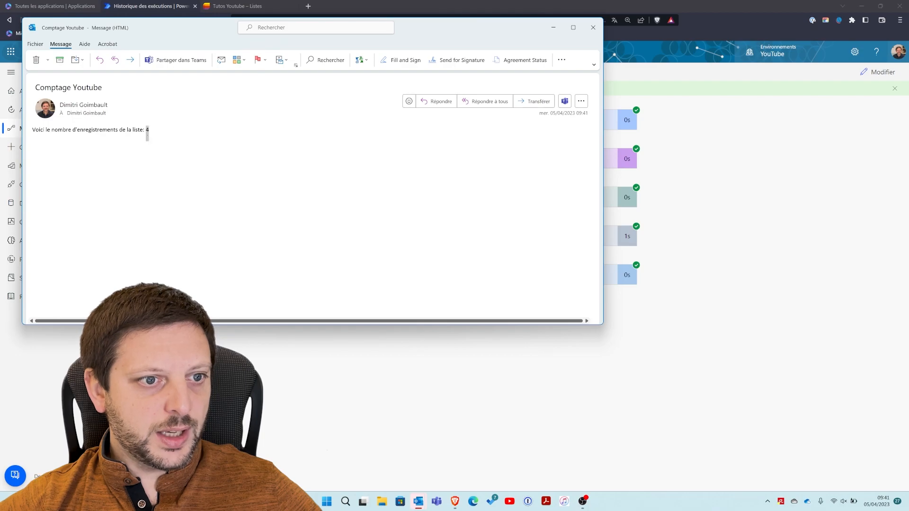
click(553, 27)
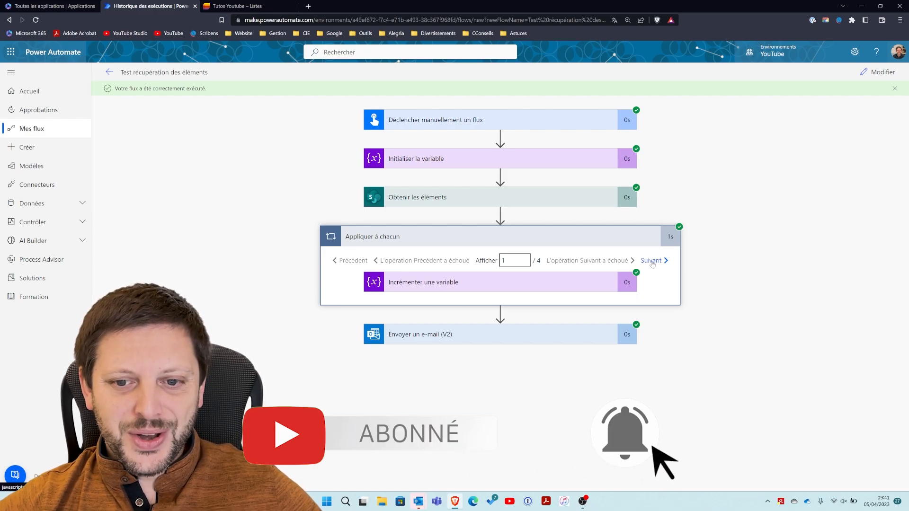
- Go through the Appliquer à chacun iterations of the run and compare them with the En cours rows in the Tutos Youtube list
click(652, 261)
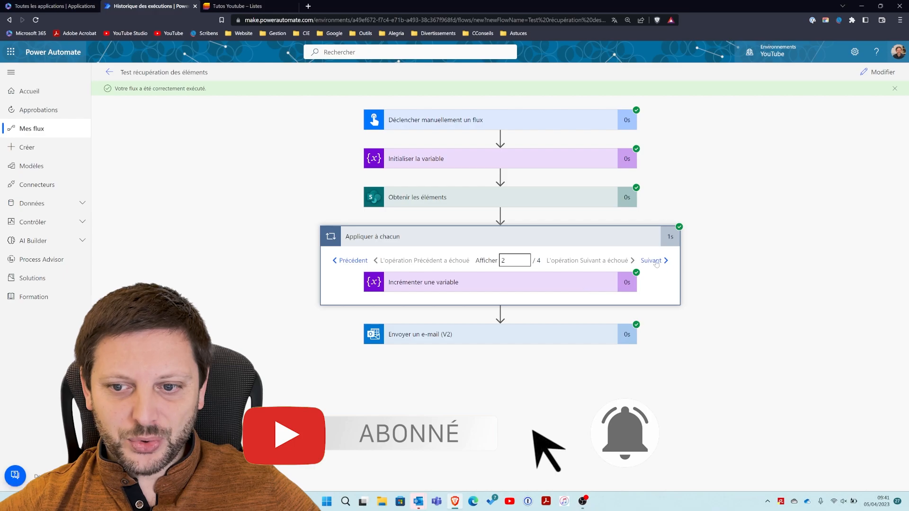
click(657, 262)
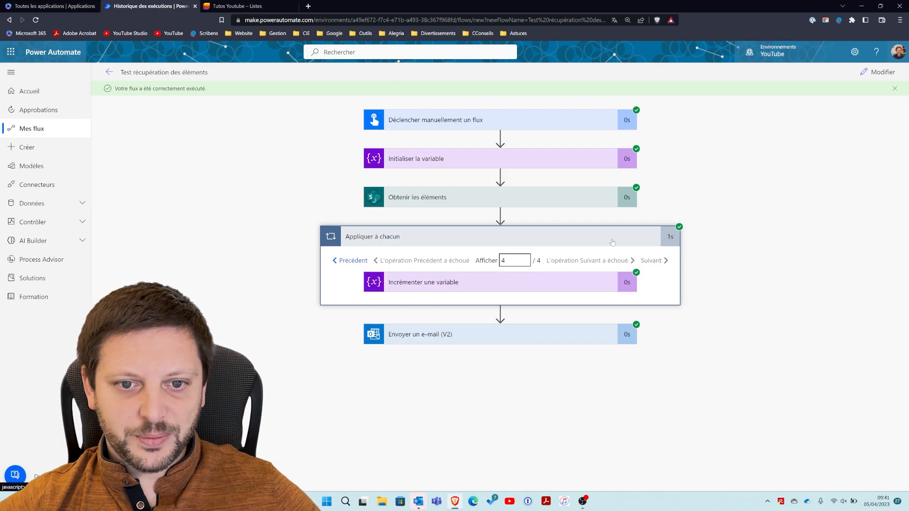
click(239, 6)
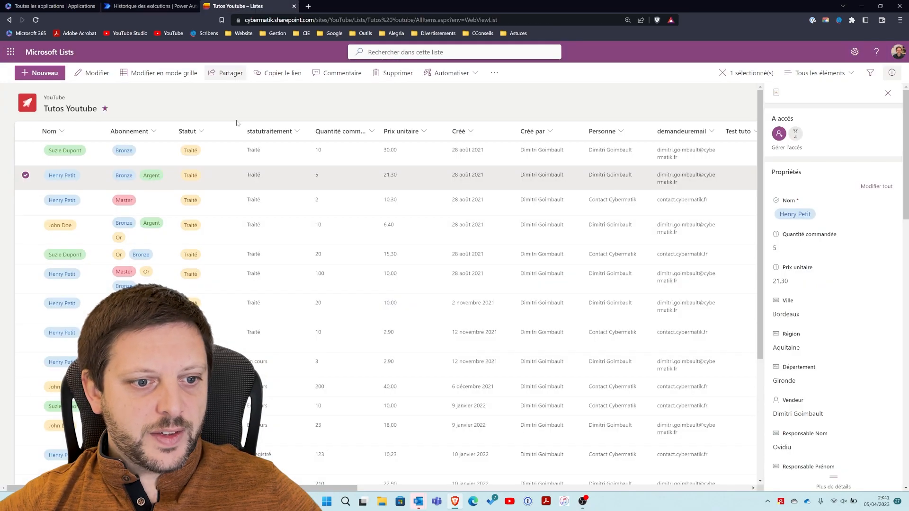
scroll(379, 307, down, 1)
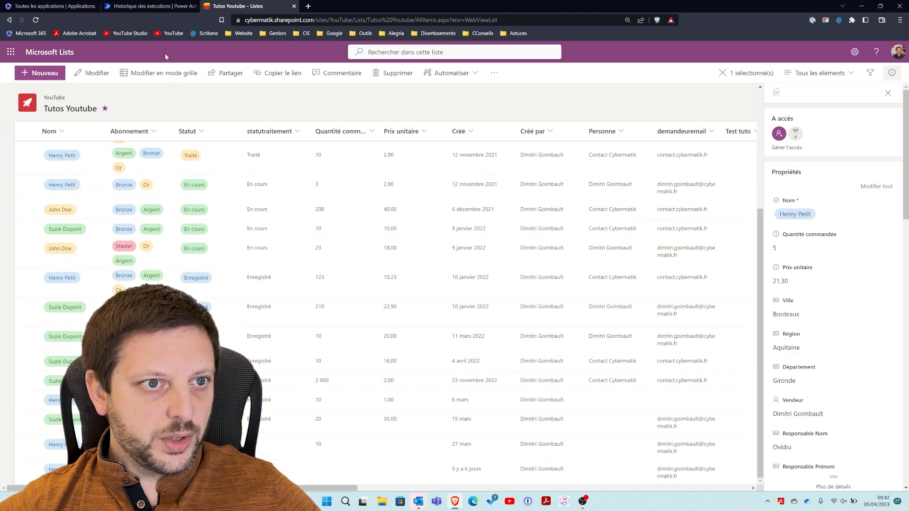
- Return to the flow in edit mode and change the Obtenir les éléments filter query to startswith(Statut,'Enristré')
click(142, 6)
click(878, 71)
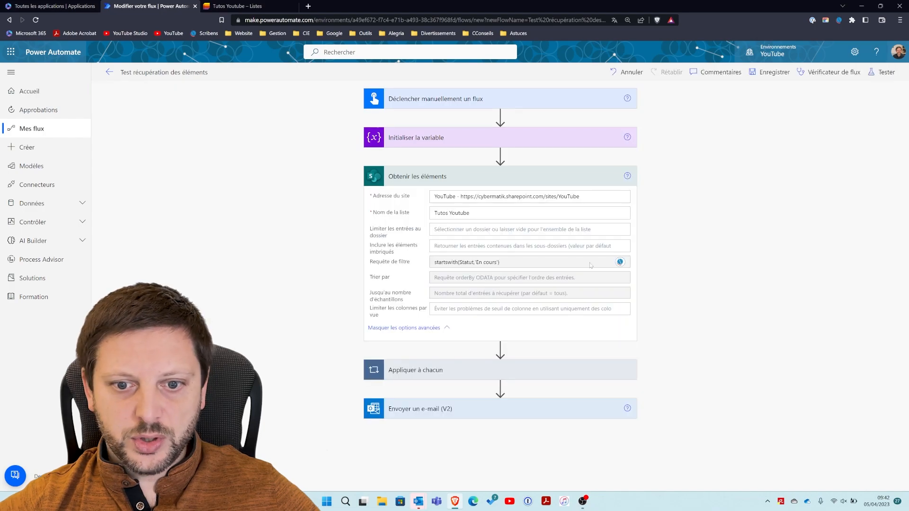
click(527, 269)
key(Left)
key(Left)
key(ctrl+shift+Left)
key(BackSpace)
text(ristre)
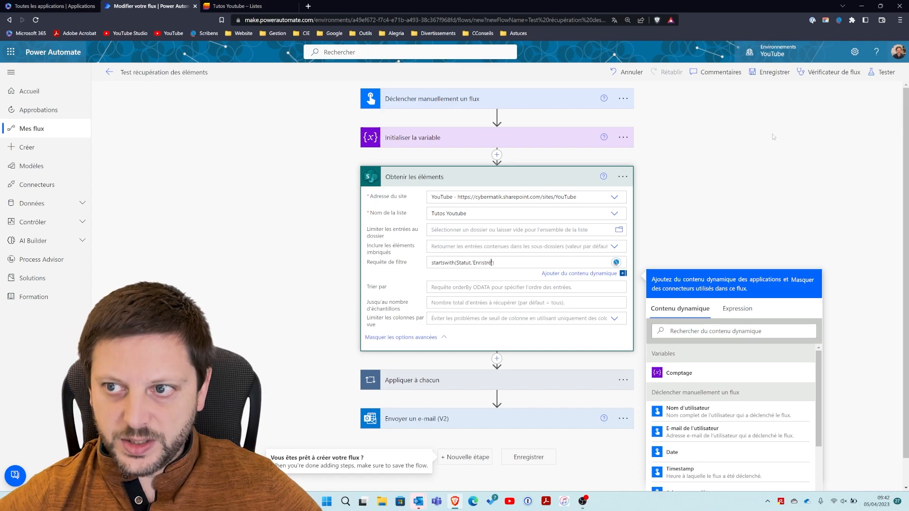
- Save the flow with the changed status filter and run another manual test
click(892, 78)
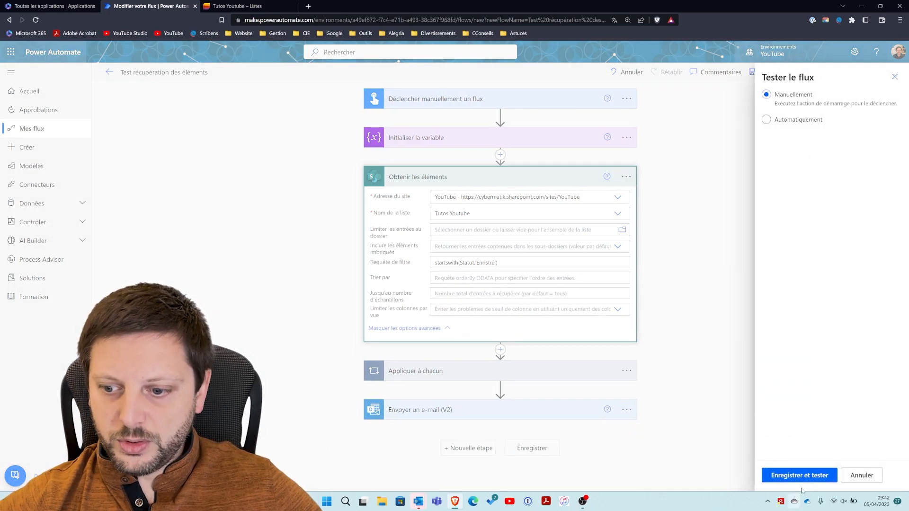
click(805, 477)
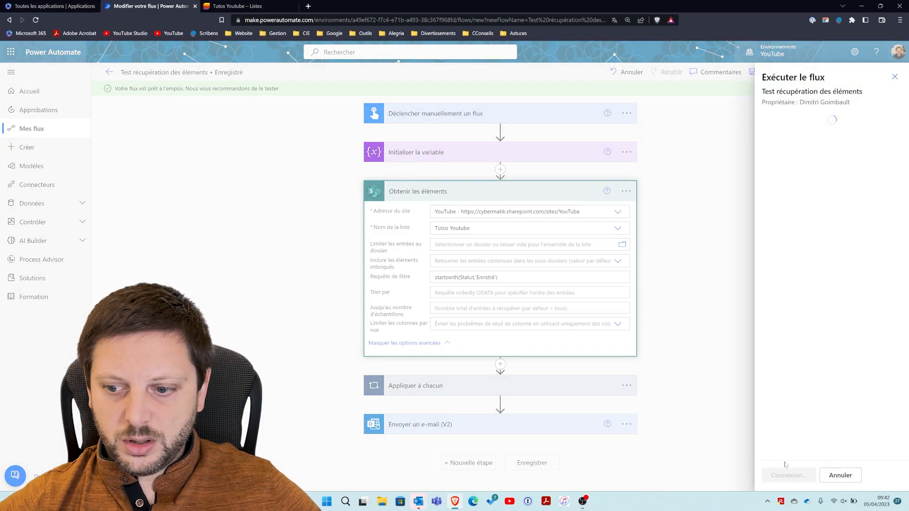
click(798, 471)
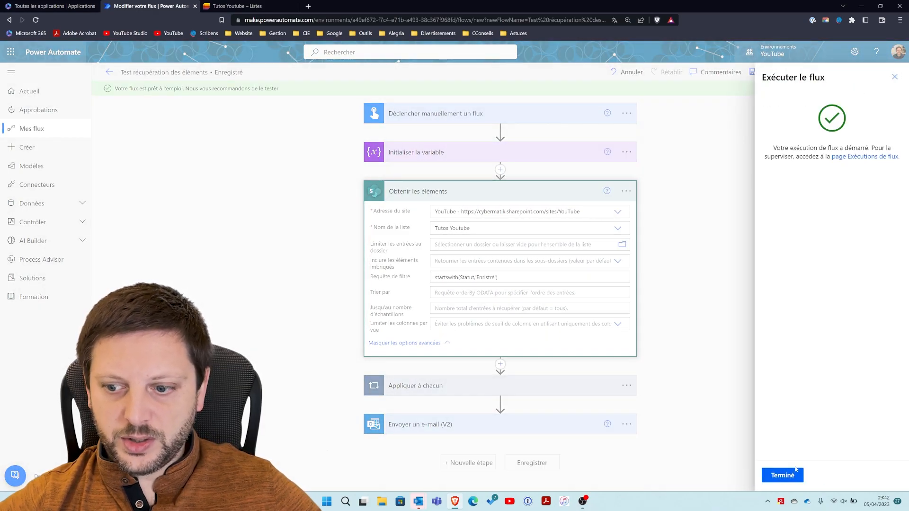
click(795, 474)
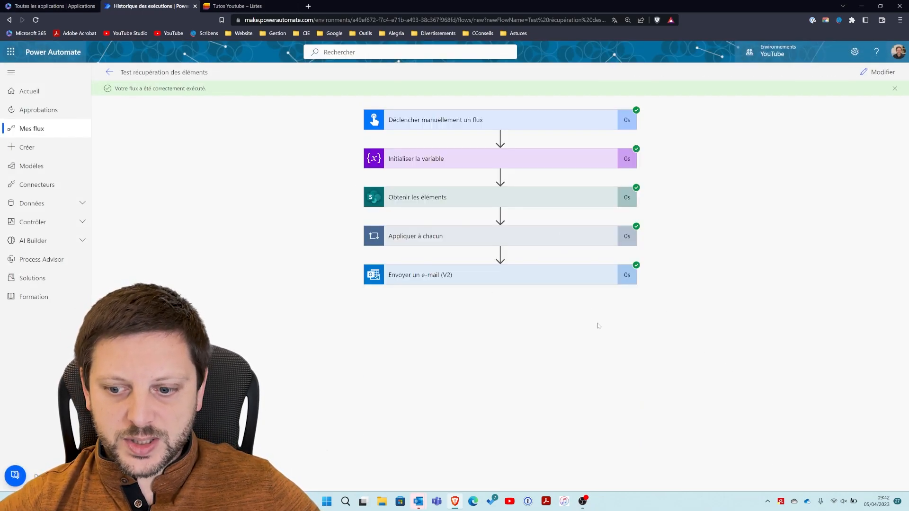
- Read the record count in the latest Comptage Youtube e-mail in Outlook and check the Statut values in the Tutos Youtube list
click(419, 501)
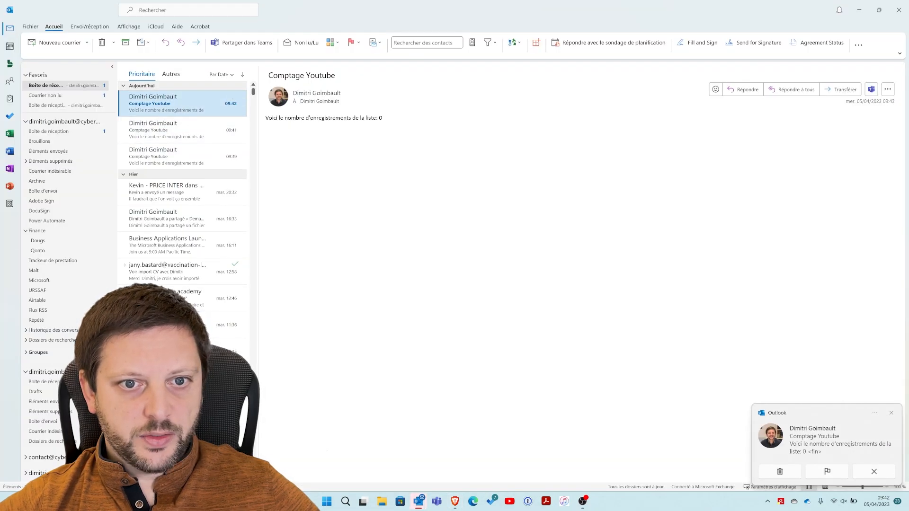
click(859, 10)
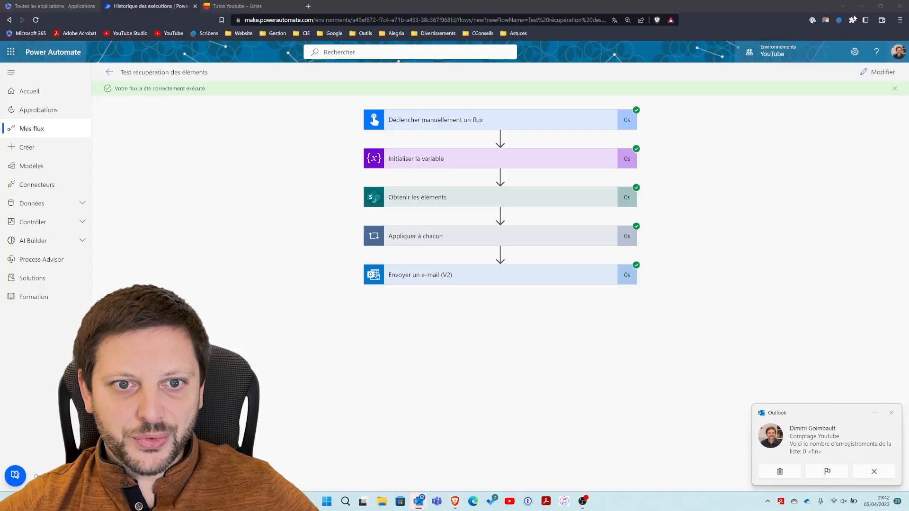
click(234, 6)
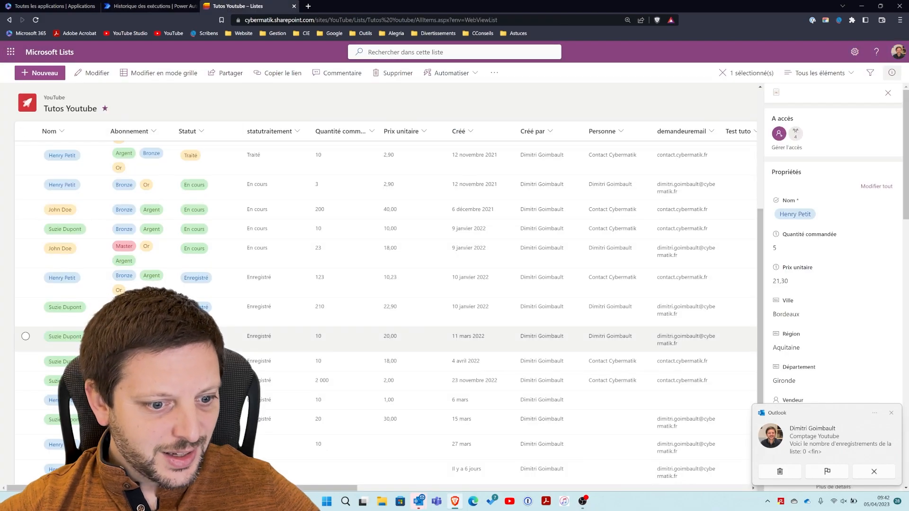
- Reopen the flow for editing and correct the Obtenir les éléments filter query to startswith(Statut,'Enregistré')
click(169, 10)
click(893, 73)
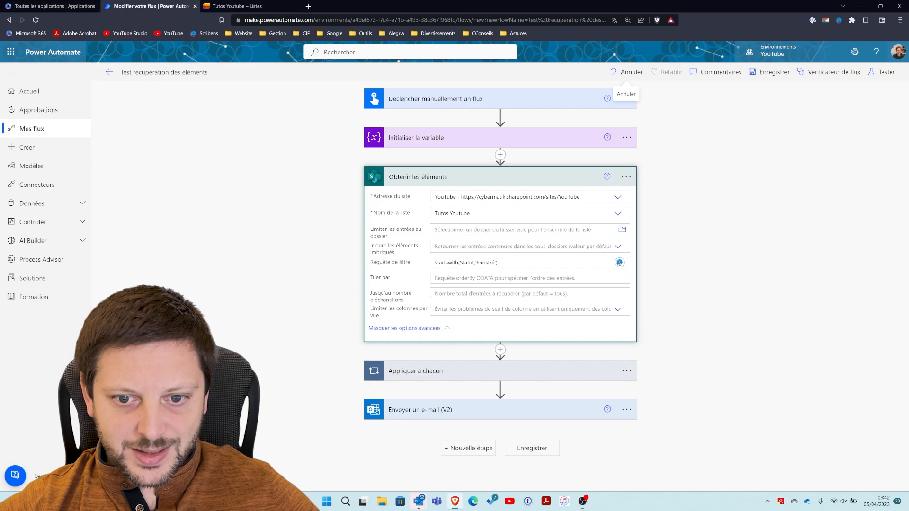
click(478, 262)
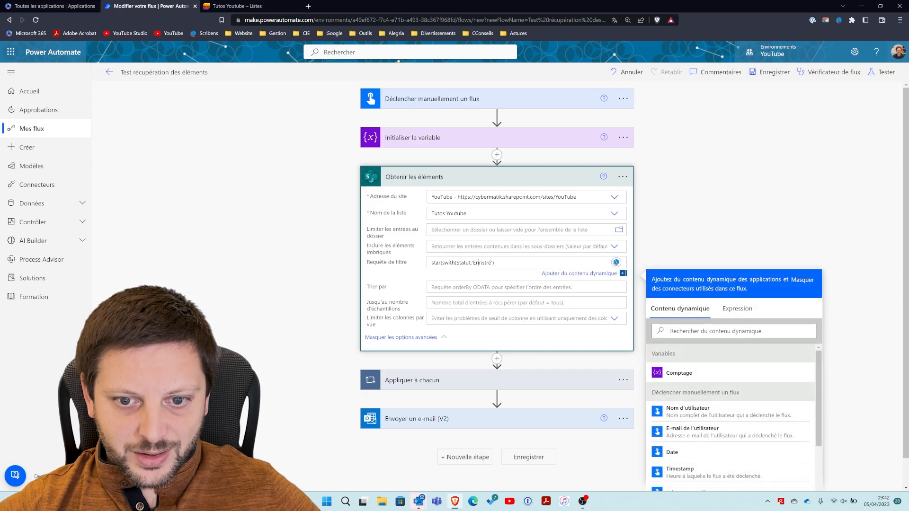
text(eg)
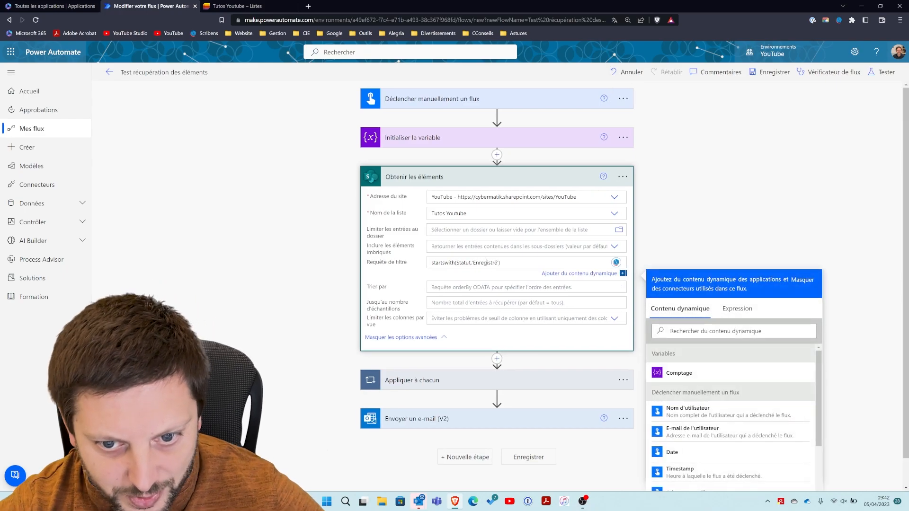
- Save the flow with the corrected Enregistré filter and run it as a manual test
click(674, 208)
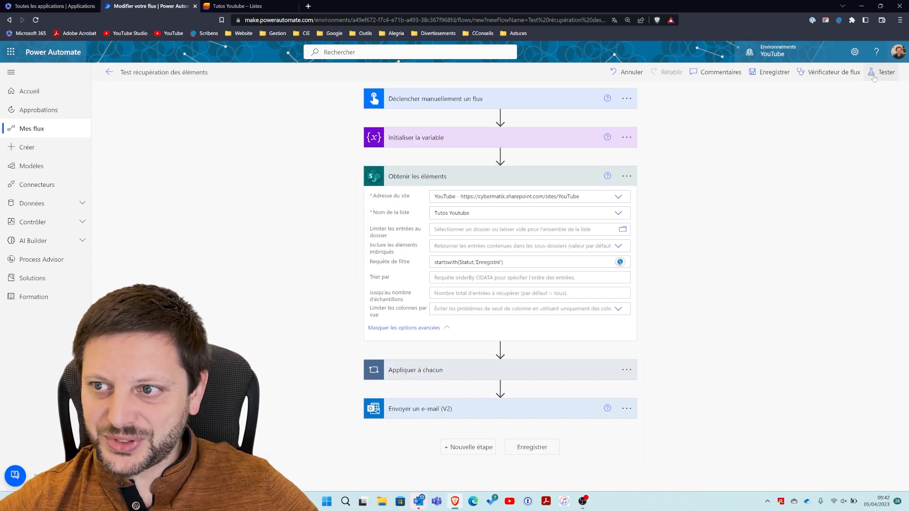
click(883, 72)
click(795, 475)
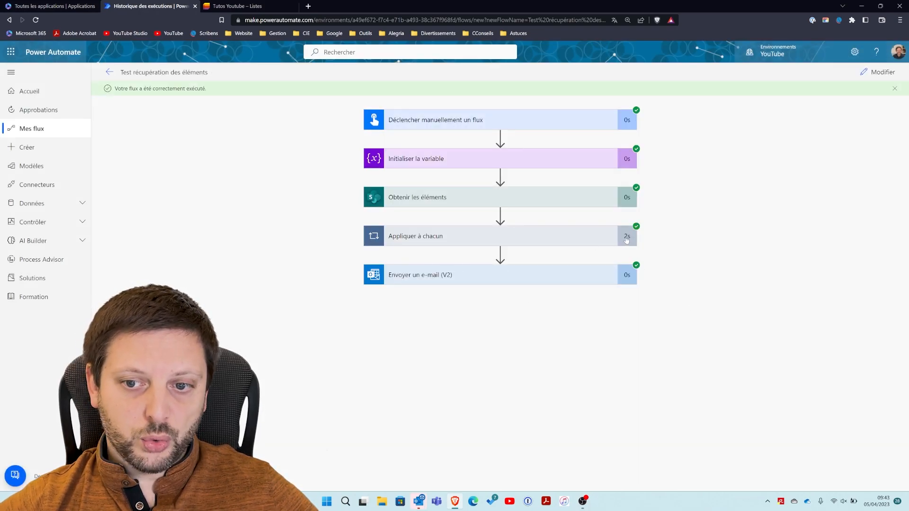
- Read the record count in the newest Comptage Youtube e-mail in Outlook and return to the flow
mouse_move(419, 497)
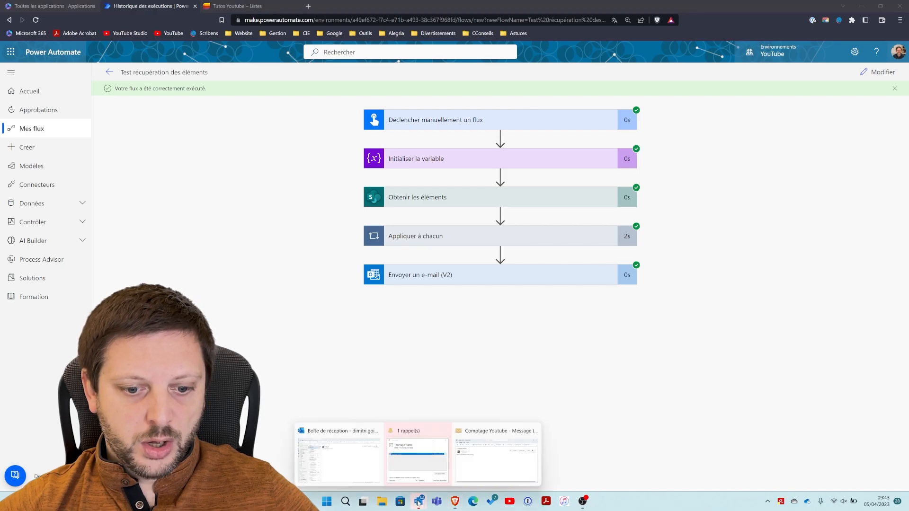
click(343, 467)
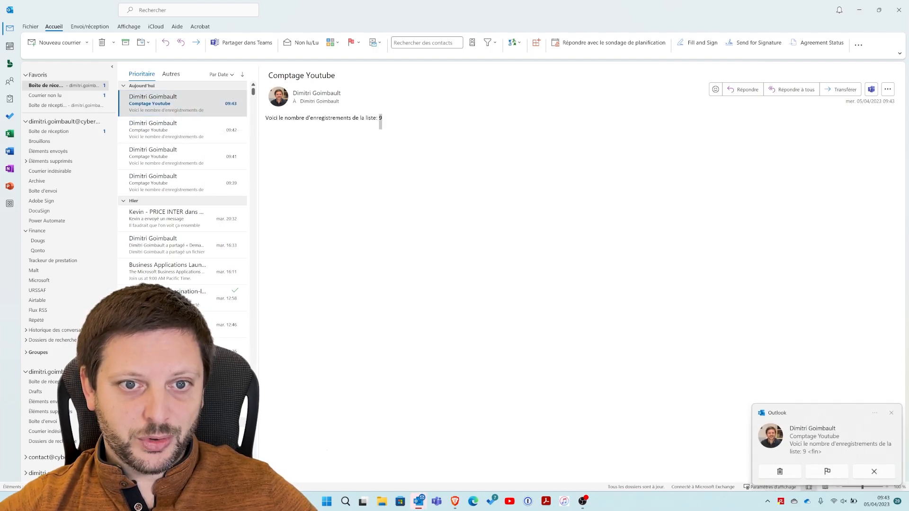
click(859, 10)
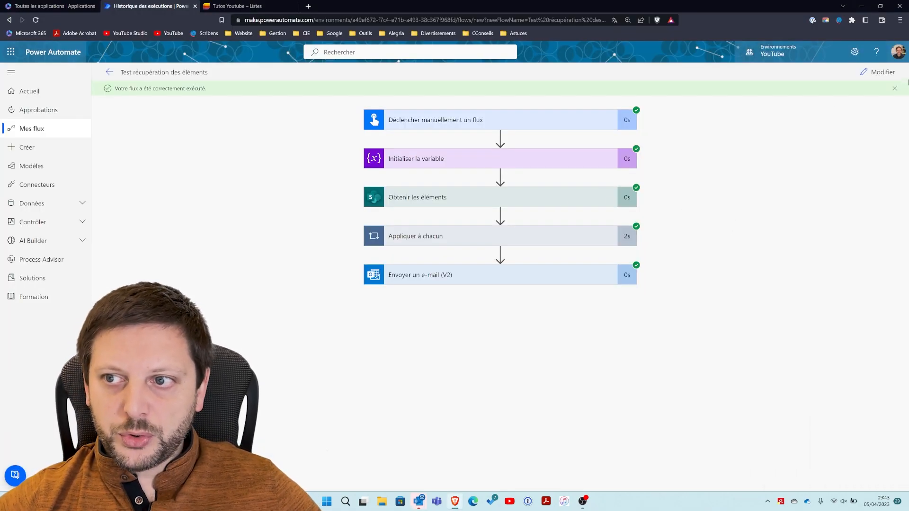
- Reopen the flow for editing and rewrite the Obtenir les éléments filter query as substringof('Enregistré',), removing Statut from the first argument
click(876, 73)
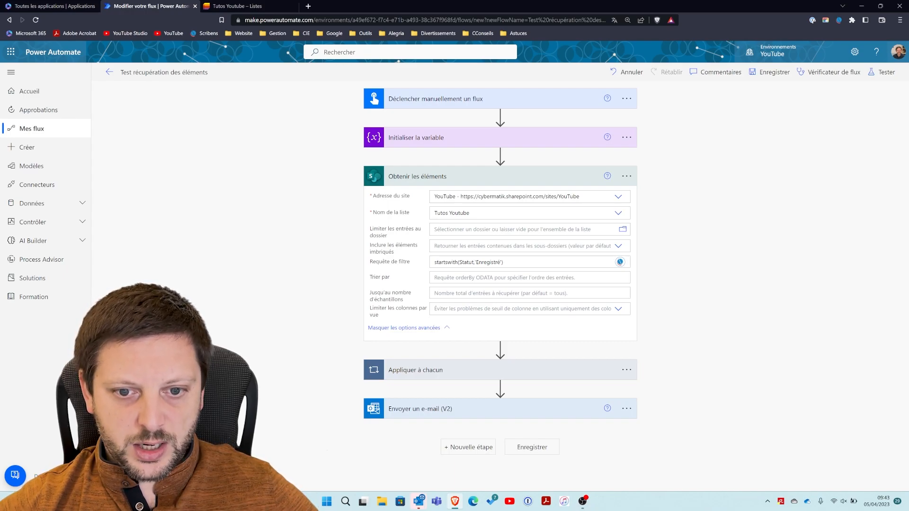
drag(457, 262, 430, 264)
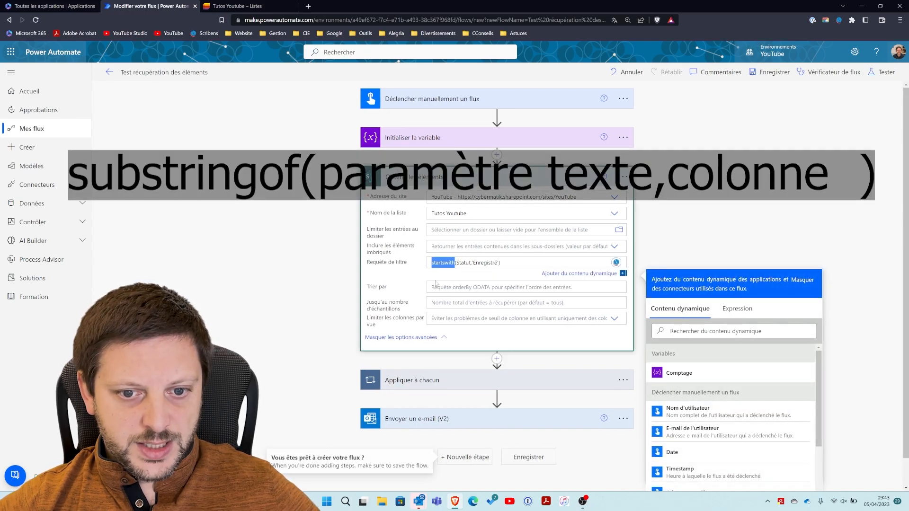
text(substri)
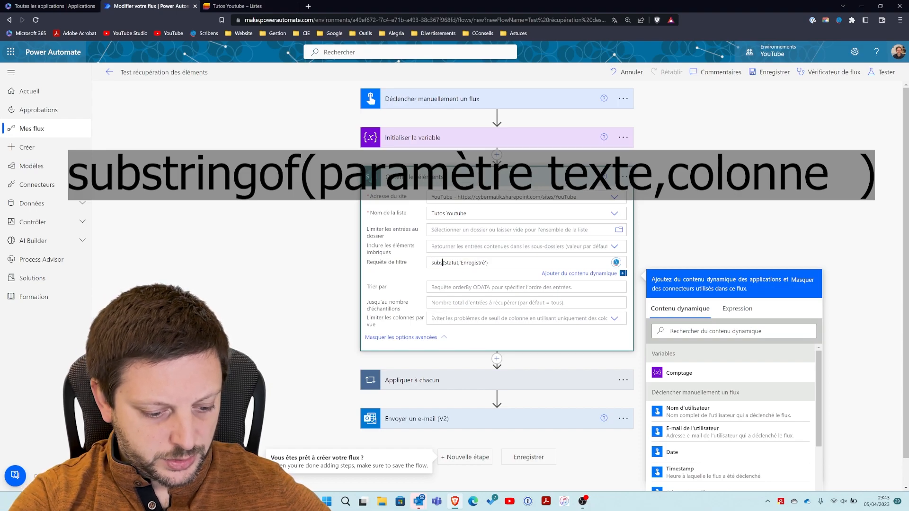
text(ngof)
click(475, 263)
key(BackSpace)
key(BackSpace)
key(BackSpace)
key(BackSpace)
key(BackSpace)
key(BackSpace)
key(BackSpace)
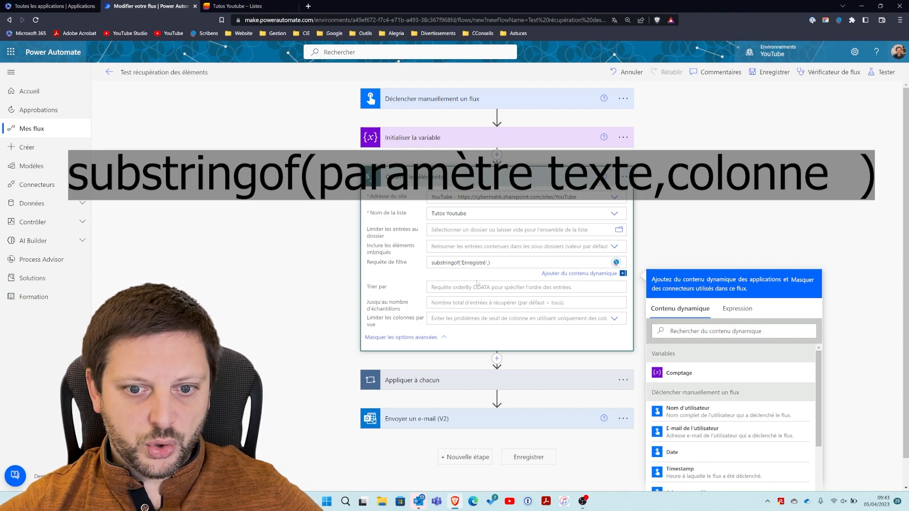
- Check the column names in the Tutos Youtube list and enter Nom as the second argument of the substringof filter
click(238, 6)
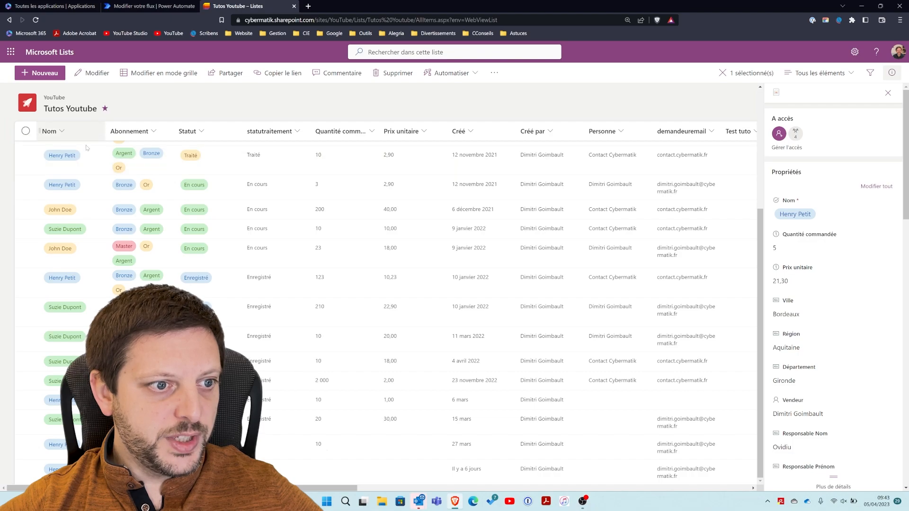
click(169, 10)
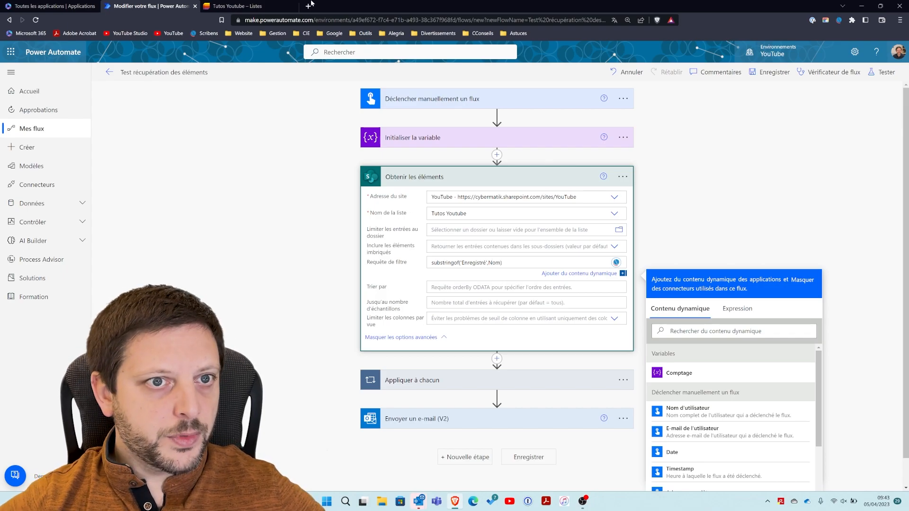
click(237, 6)
click(182, 8)
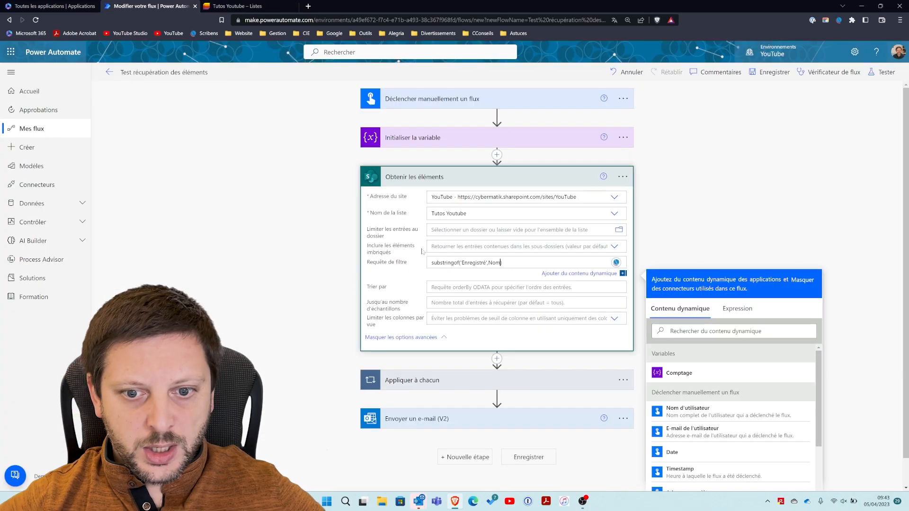
- Replace Enregistré in the substringof filter with a customer's surname and check it against the Nom values in the Tutos Youtube list
key(BackSpace)
key(BackSpace)
key(BackSpace)
key(BackSpace)
key(BackSpace)
key(BackSpace)
key(BackSpace)
key(BackSpace)
key(BackSpace)
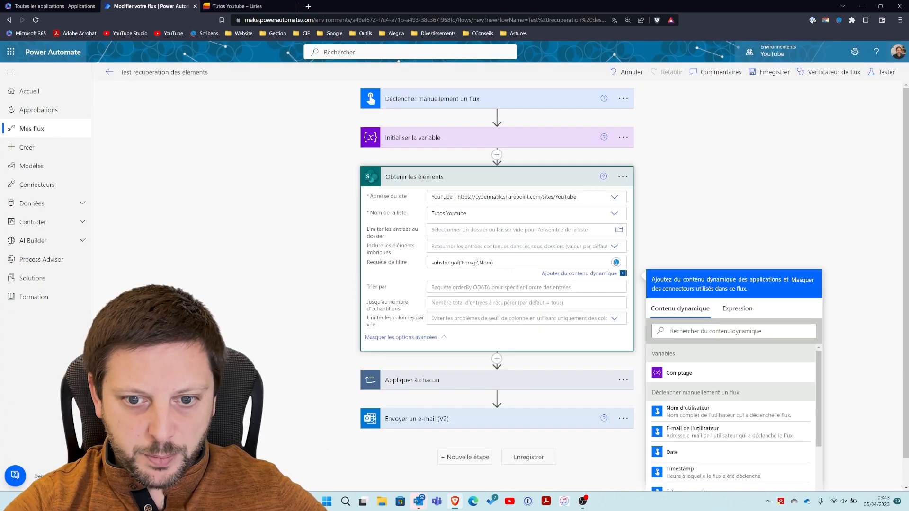
key(BackSpace)
text(Petit)
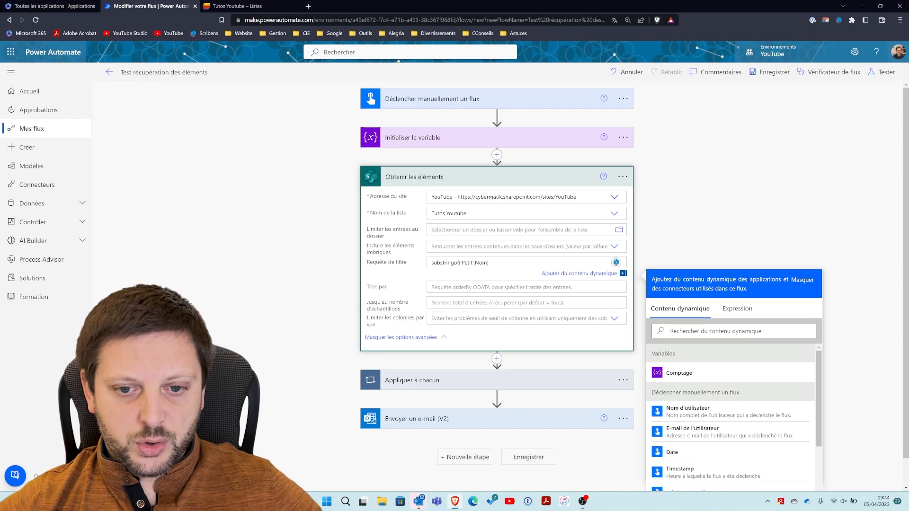
click(236, 6)
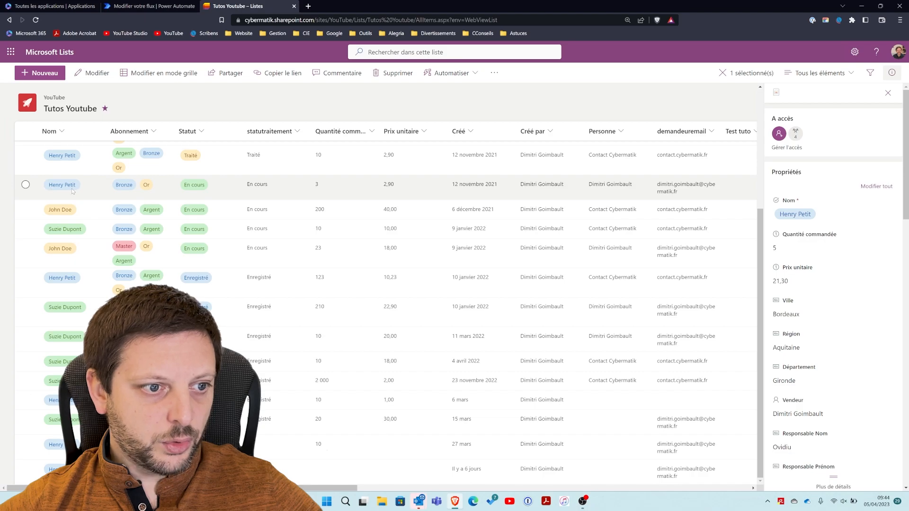
click(143, 7)
text('Petit',Nom))
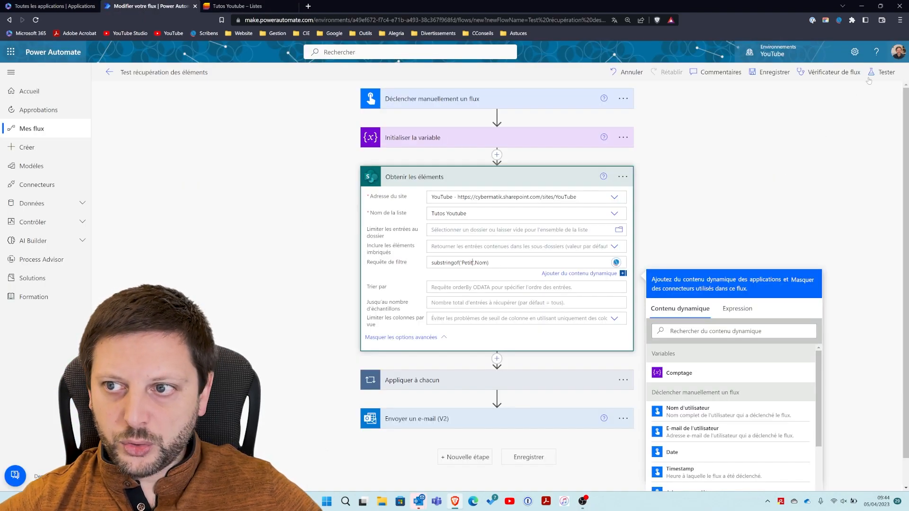
- Save the flow with the substringof filter on Nom and run a manual test
click(880, 72)
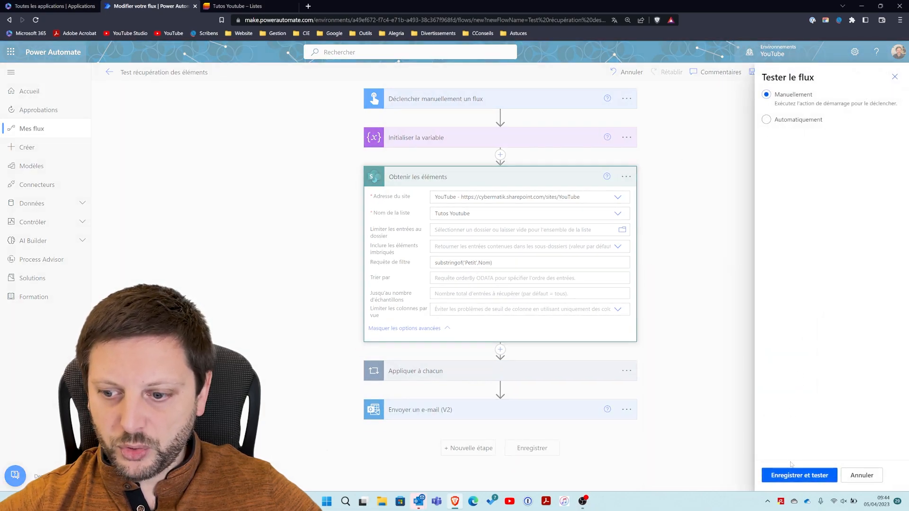
click(792, 476)
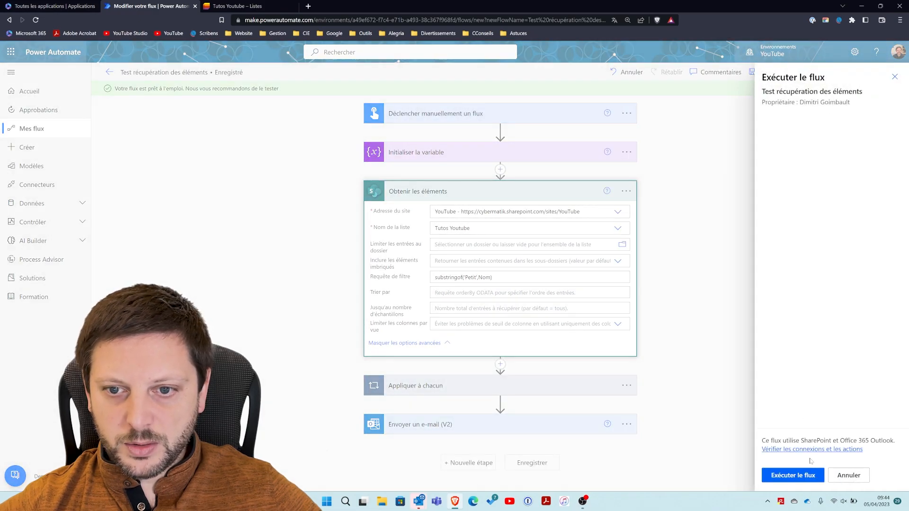
click(800, 475)
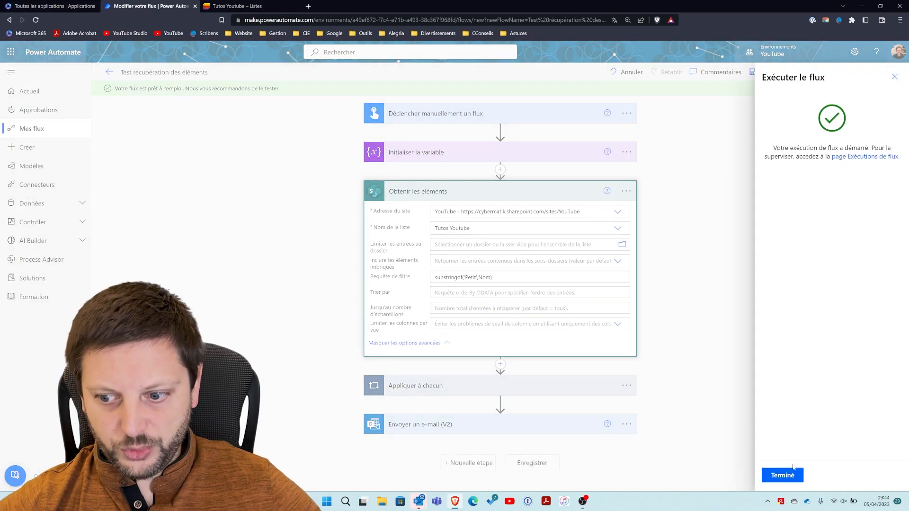
click(788, 479)
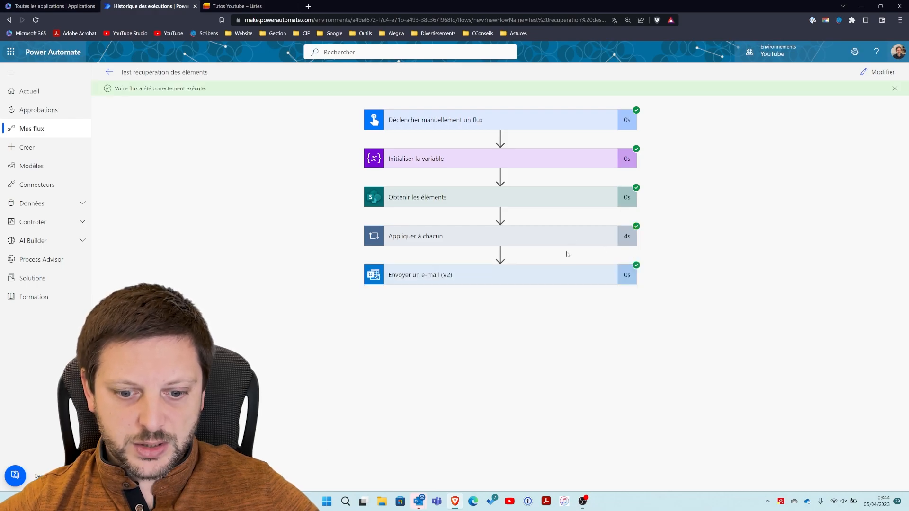
- Open the latest Comptage Youtube e-mail in Outlook and read the count for the surname filter
mouse_move(418, 501)
click(341, 454)
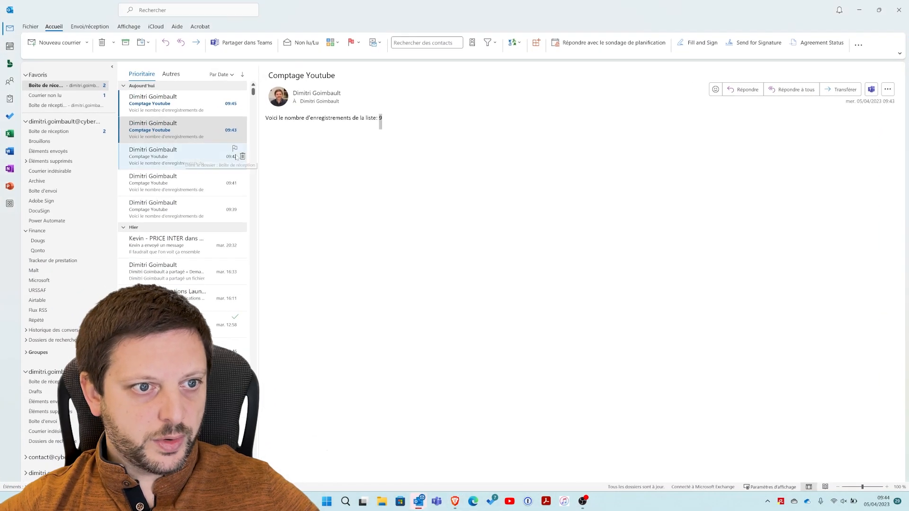
click(180, 102)
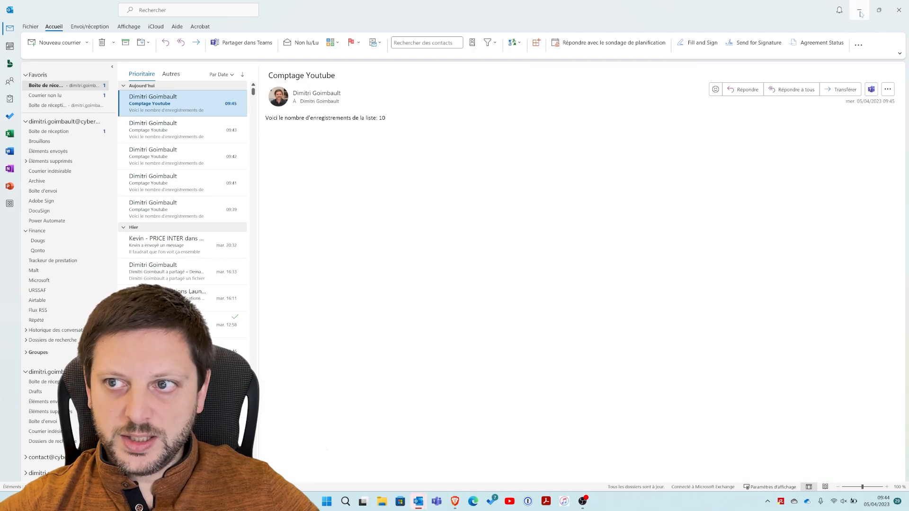
click(858, 11)
- Group the Tutos Youtube list by Nom to compare the matching customer's item count with the e-mail
click(239, 6)
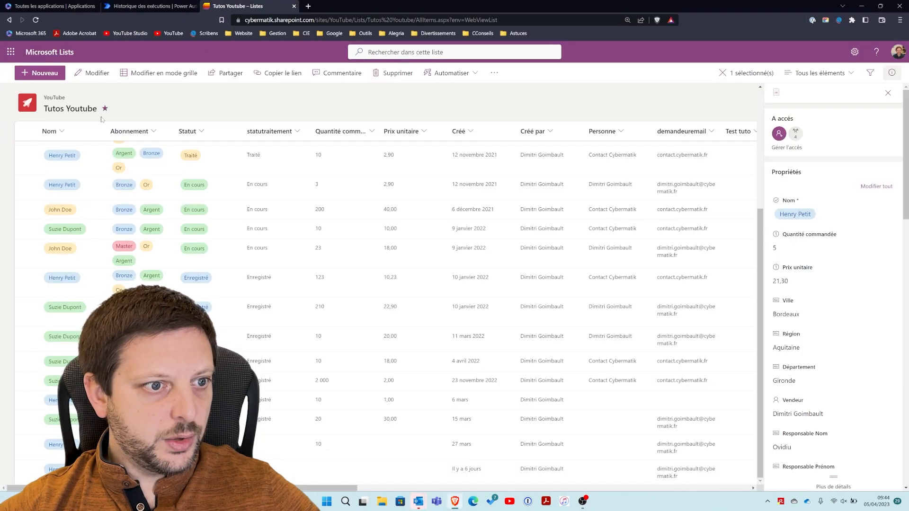
click(51, 131)
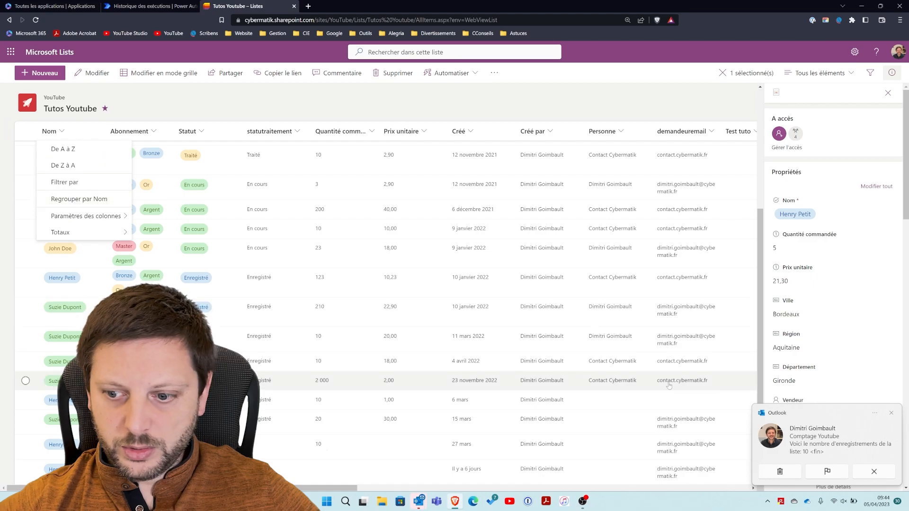
click(97, 201)
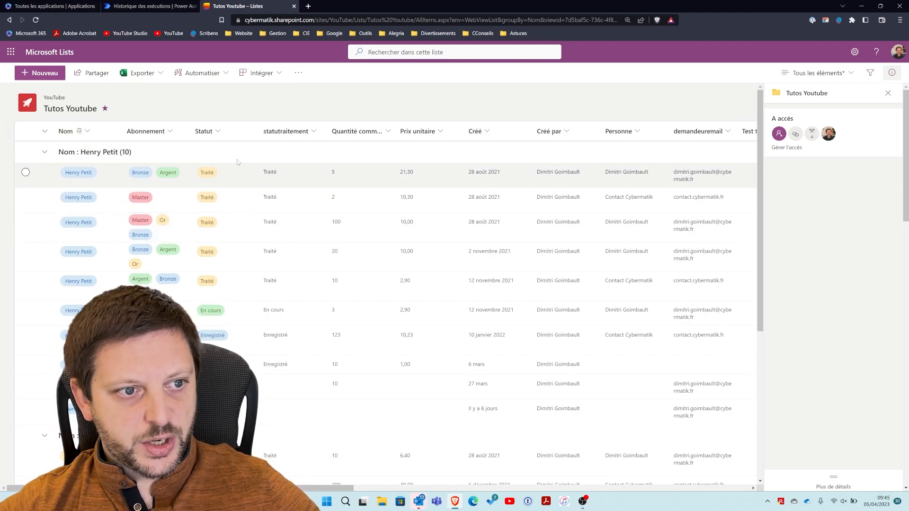
click(87, 132)
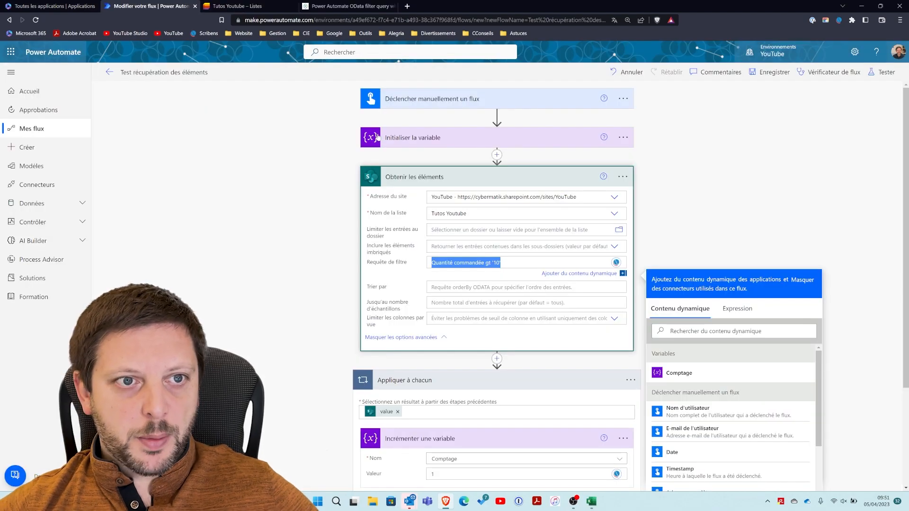
- Review the Tutos Youtube list's items and column values down to the last entries
click(263, 9)
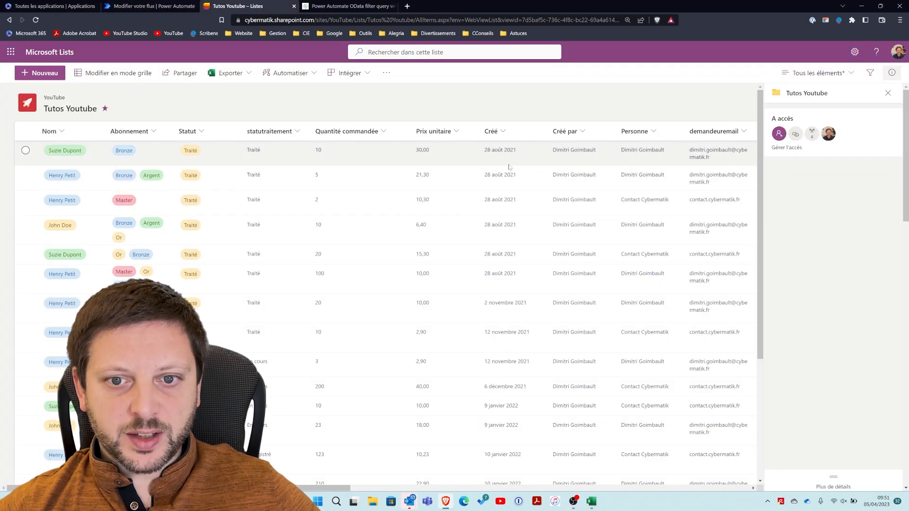
scroll(507, 280, down, 3)
scroll(505, 298, down, 1)
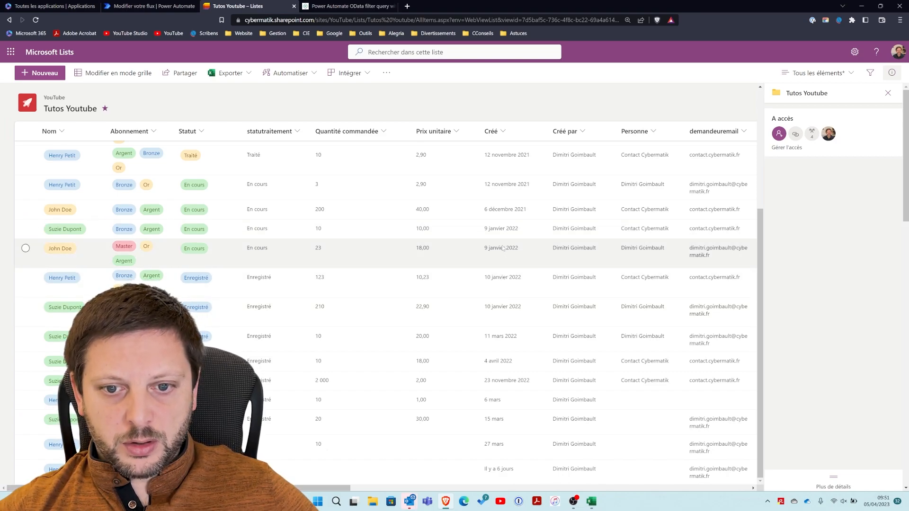
- Read the SPGuides article's examples of the equal to (eq) and greater than (gt) operators in an OData filter query
click(312, 6)
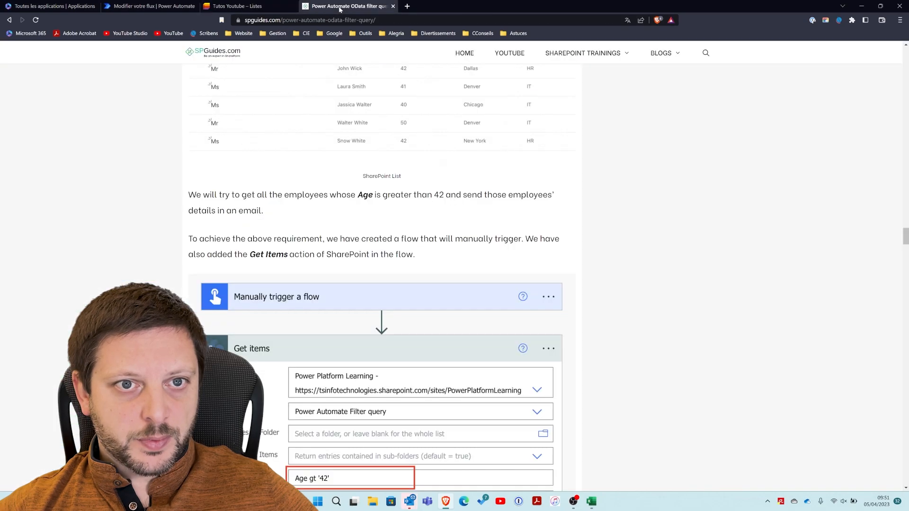
scroll(379, 221, up, 3)
scroll(378, 221, down, 3)
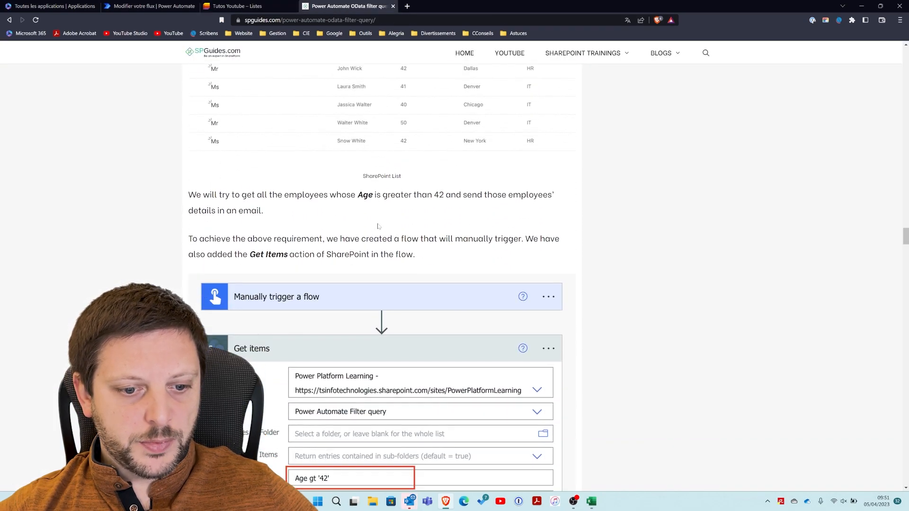
scroll(379, 227, up, 10)
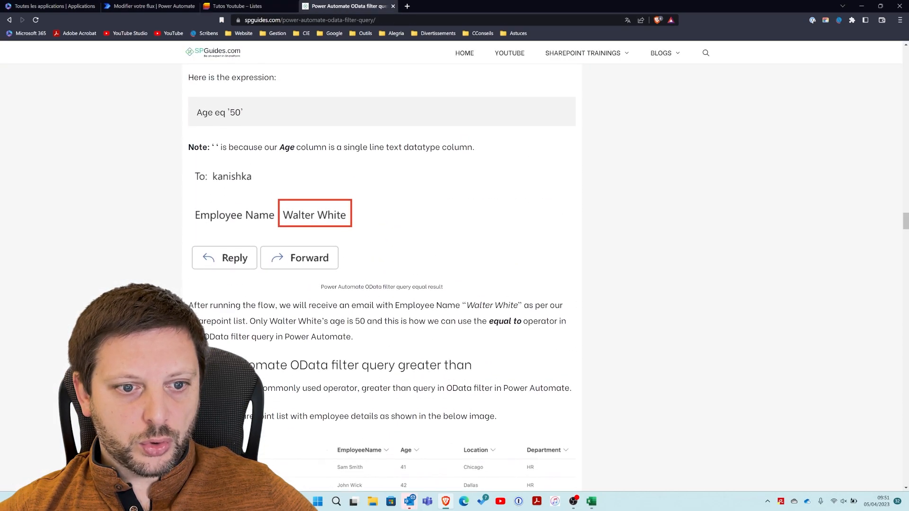
scroll(351, 210, up, 6)
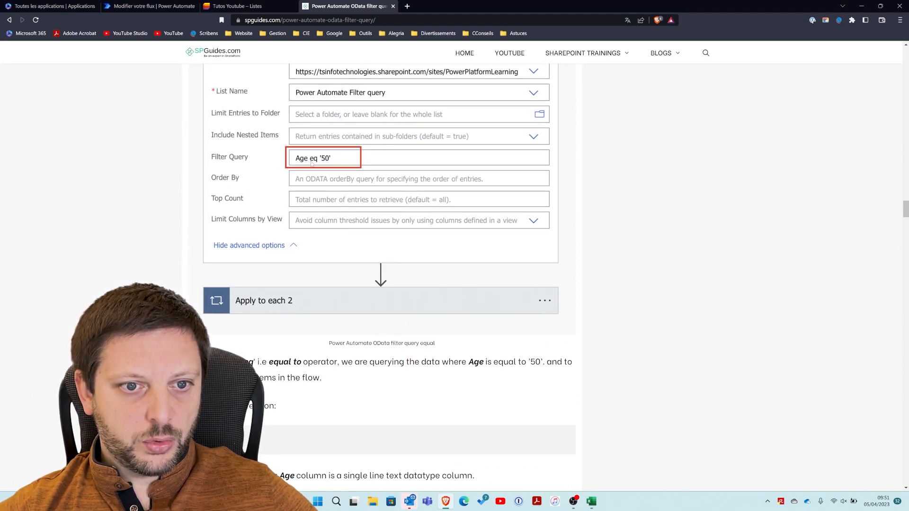
scroll(381, 293, down, 20)
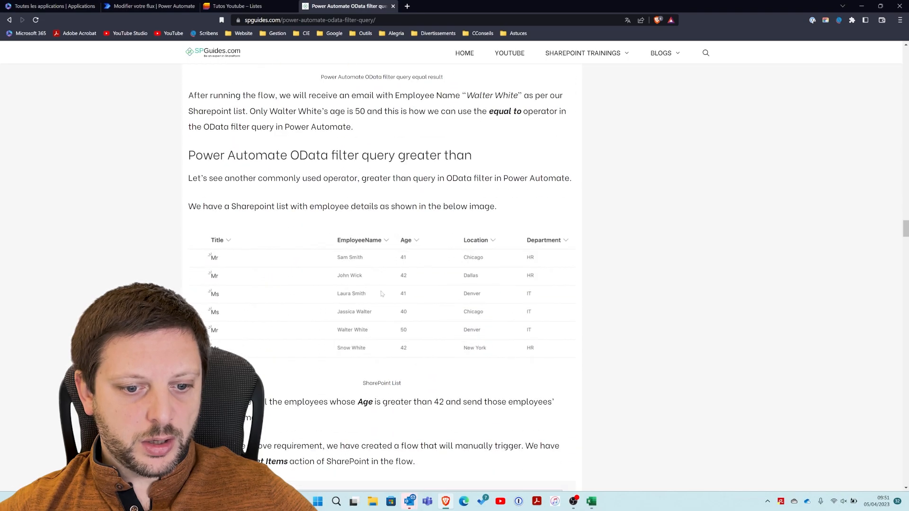
scroll(315, 360, down, 2)
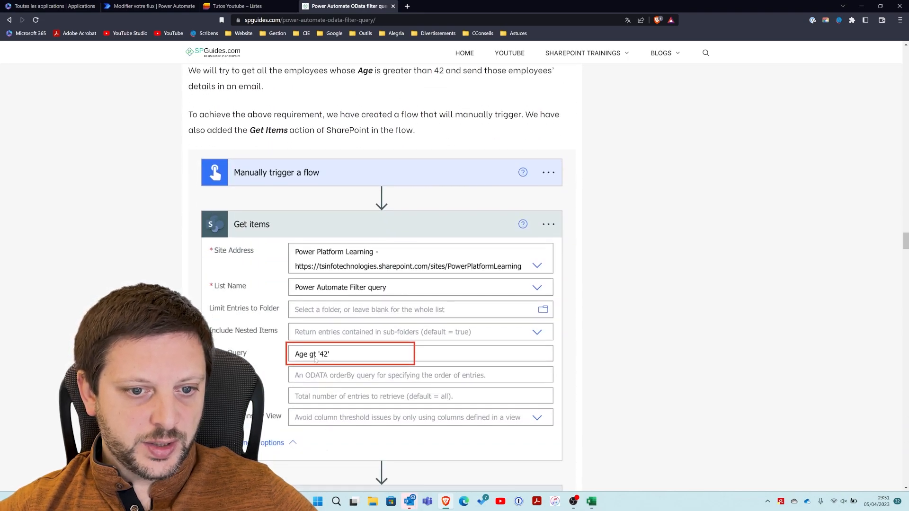
scroll(315, 360, down, 15)
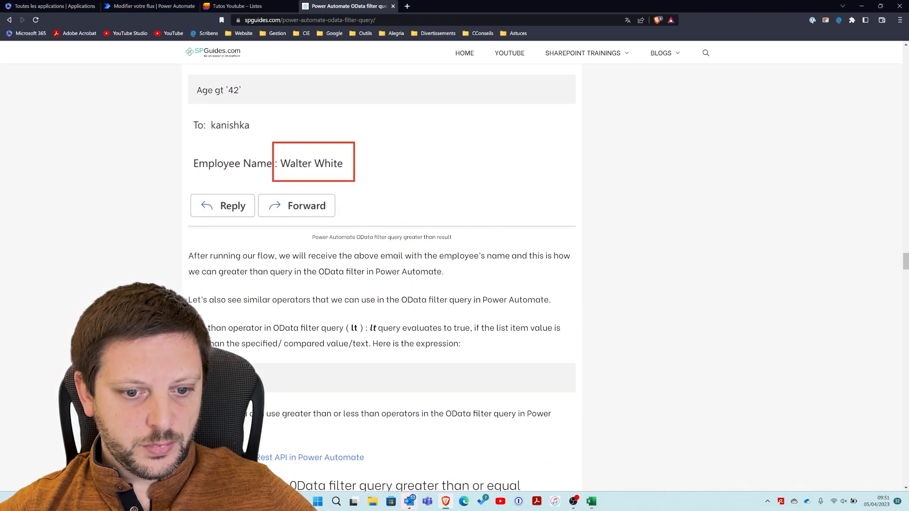
- Read the article's examples of the ge and le operators and the date filter on the Created column
scroll(337, 278, down, 15)
scroll(338, 281, down, 1)
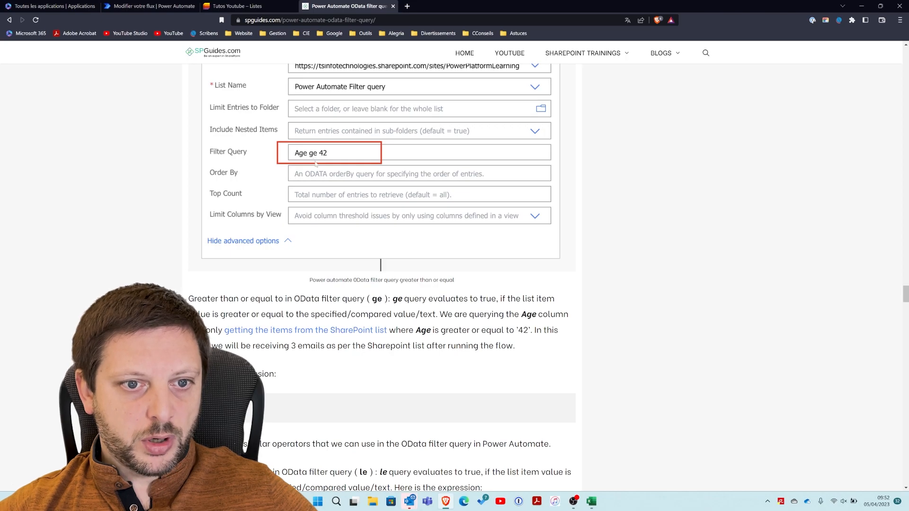
scroll(332, 217, down, 1)
scroll(332, 216, down, 10)
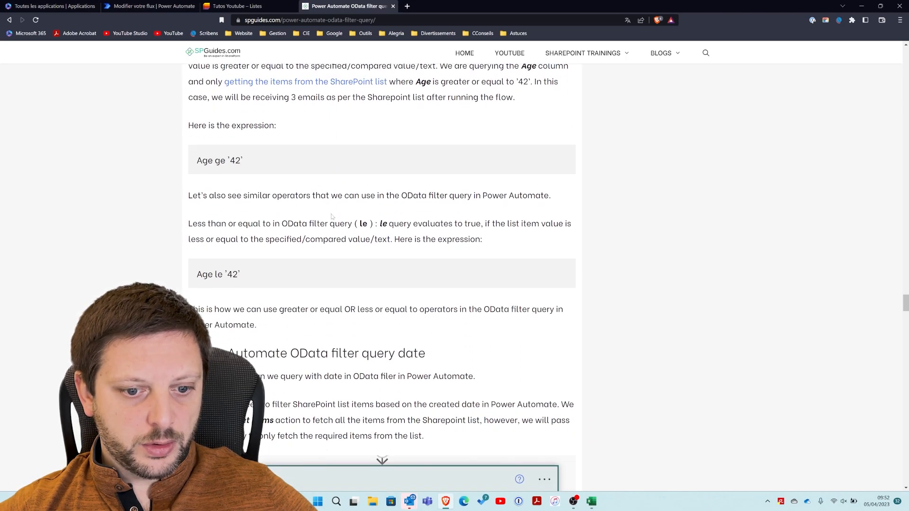
scroll(332, 217, down, 5)
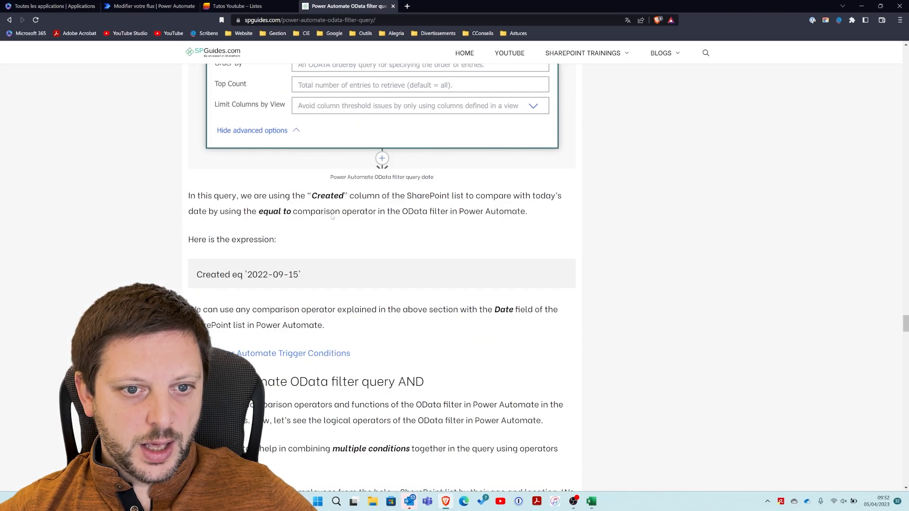
scroll(332, 216, up, 6)
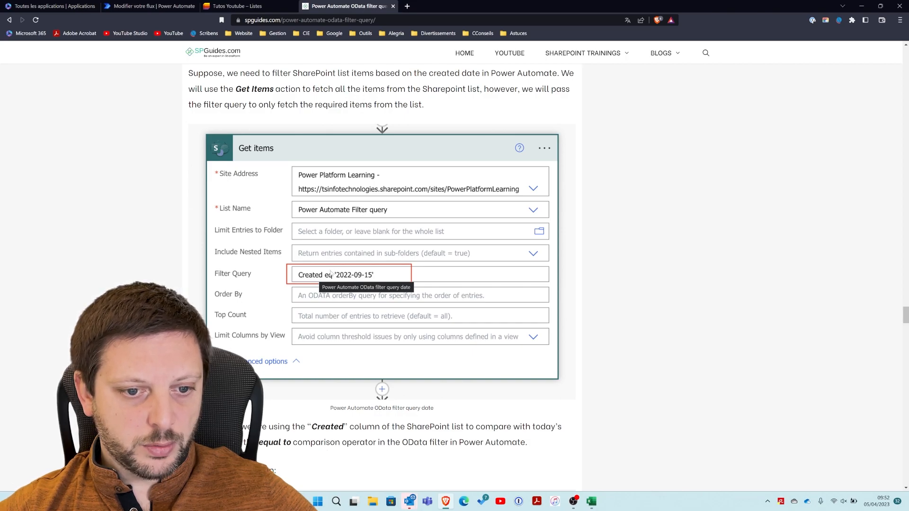
- Review the Créé dates in the Tutos Youtube list down to the last entries
click(151, 6)
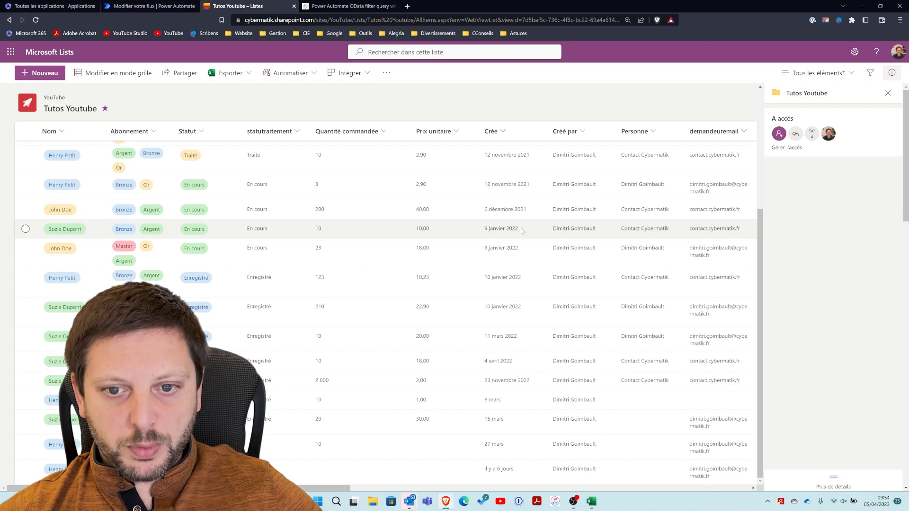
scroll(542, 274, down, 3)
scroll(543, 274, down, 3)
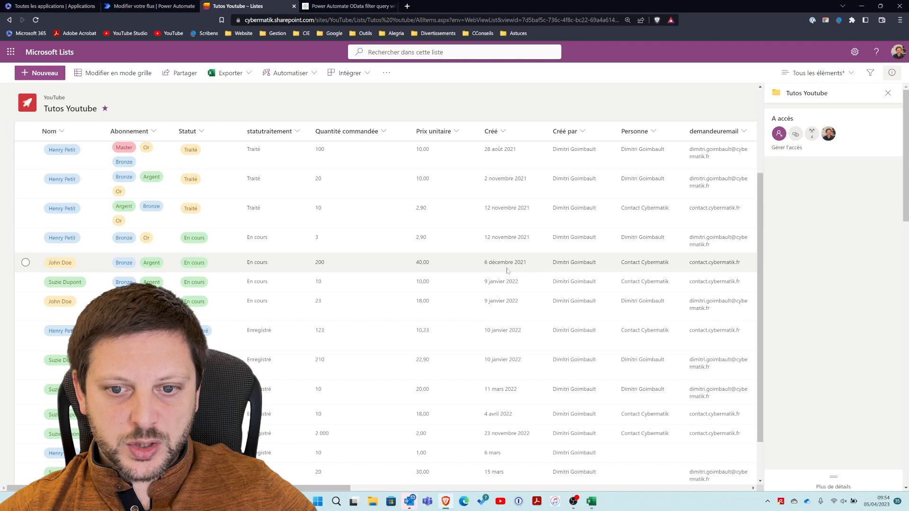
scroll(516, 289, down, 1)
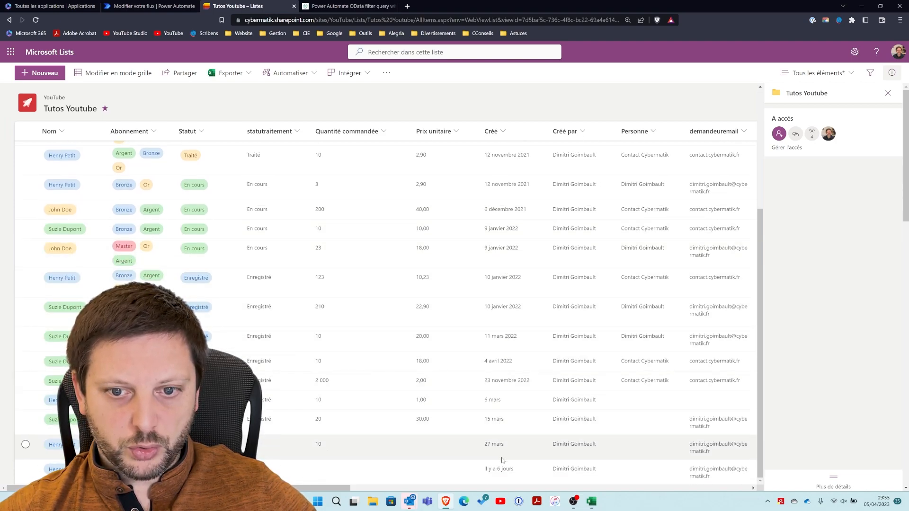
- Enter Created gt '31-12-2021' as the filter query of the Obtenir les éléments action in the Power Automate flow
click(151, 6)
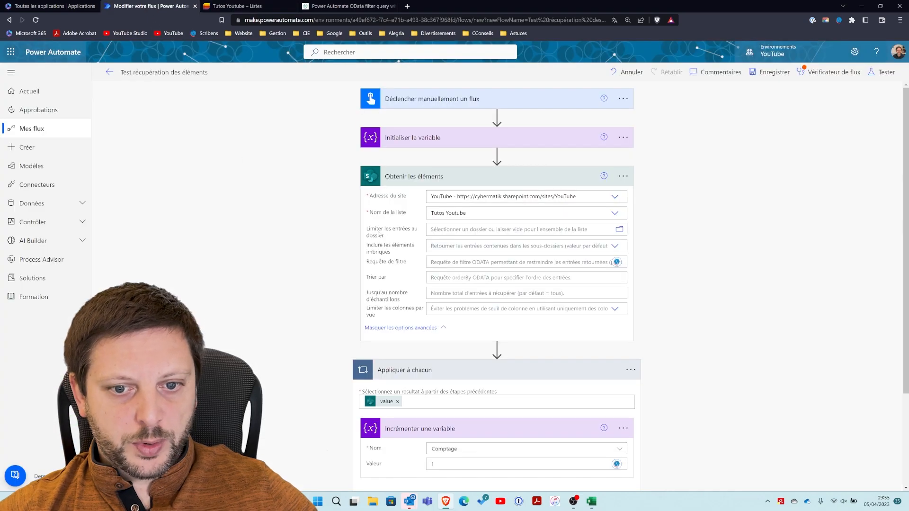
click(442, 262)
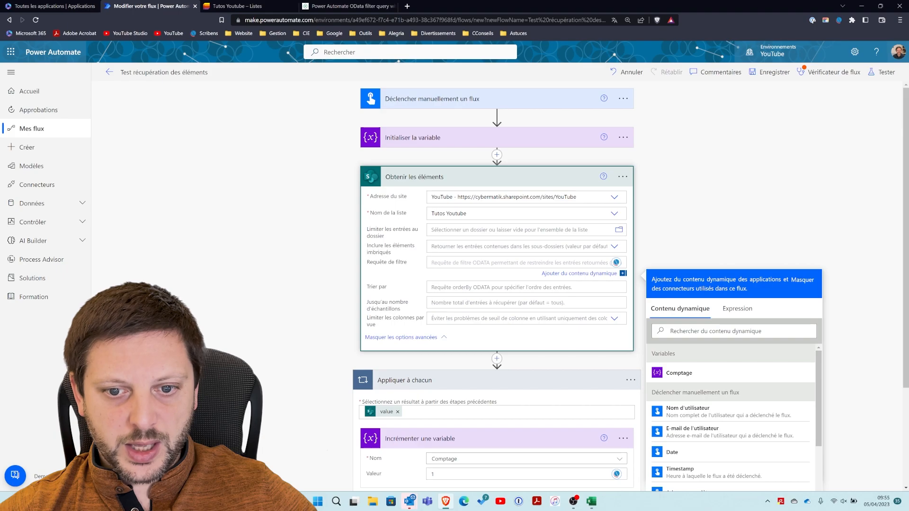
text(cretaed)
key(BackSpace)
key(BackSpace)
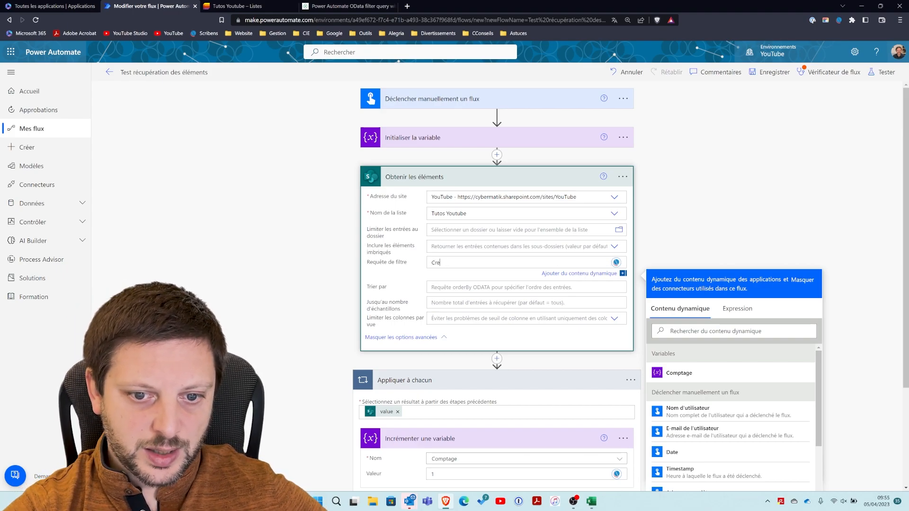
text(ted gt)
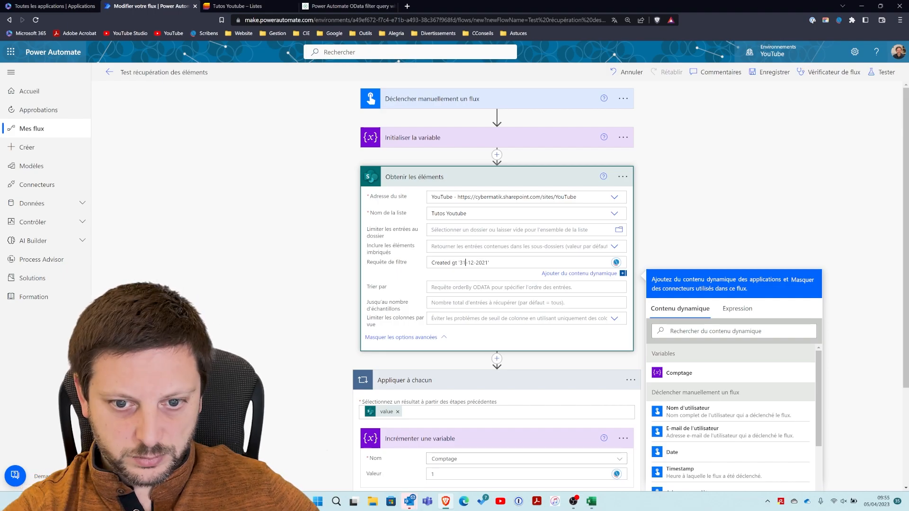
- Reorder the date in the filter query to month-day-year so it reads Created gt '12-31-2021'
key(BackSpace)
key(BackSpace)
text(12)
key(Right)
key(Right)
key(BackSpace)
key(BackSpace)
text(31)
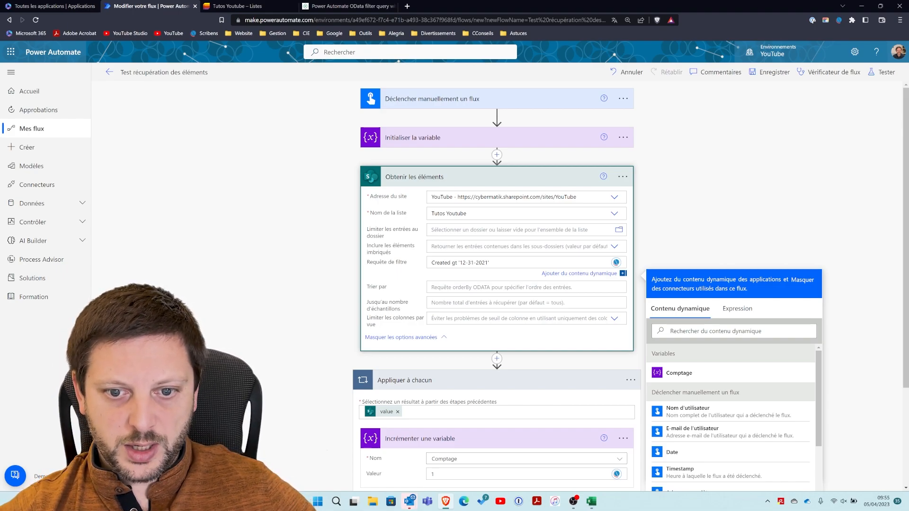
- Save the flow with the Created date filter and run a manual test
click(880, 73)
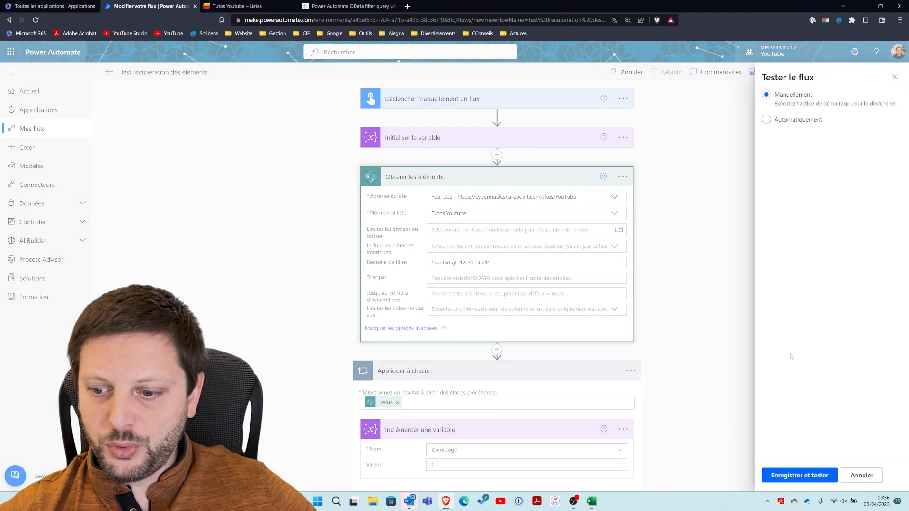
click(803, 475)
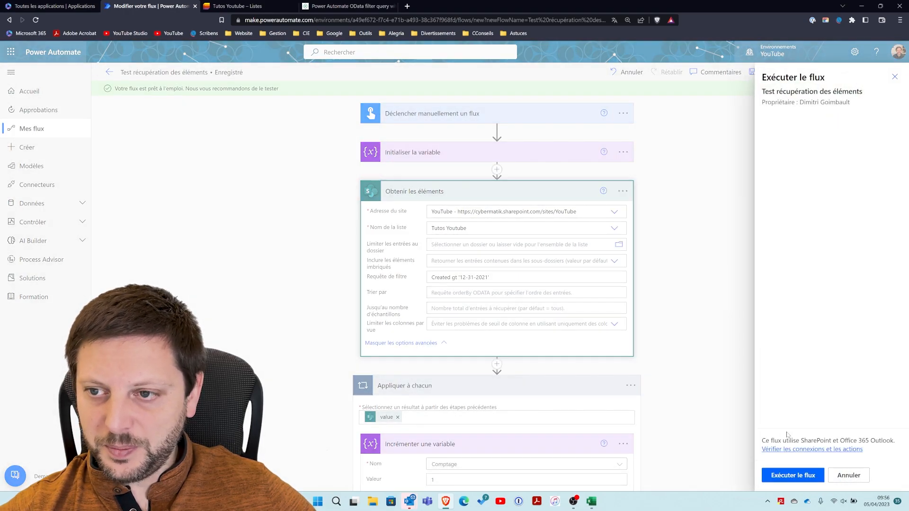
click(793, 475)
click(791, 478)
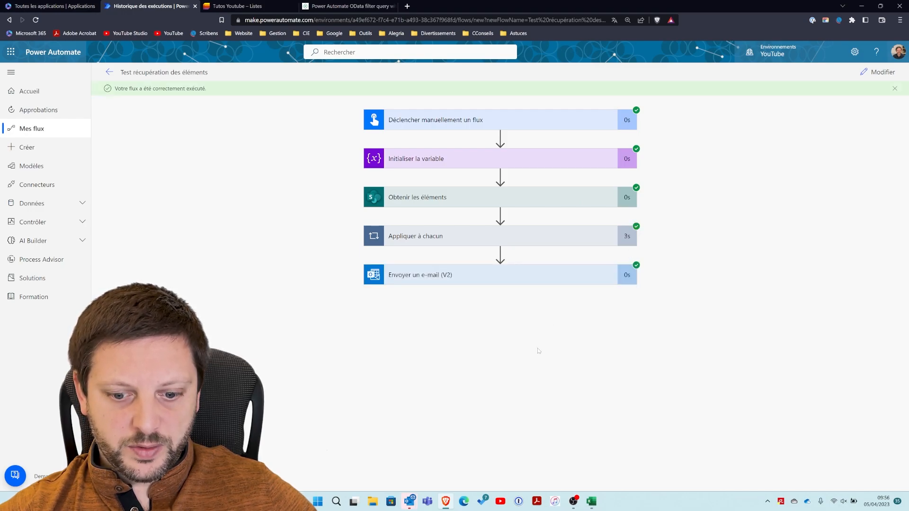
- Open the newest Comptage Youtube e-mail in Outlook, read the date filter's count, and return to the browser
mouse_move(408, 501)
click(396, 475)
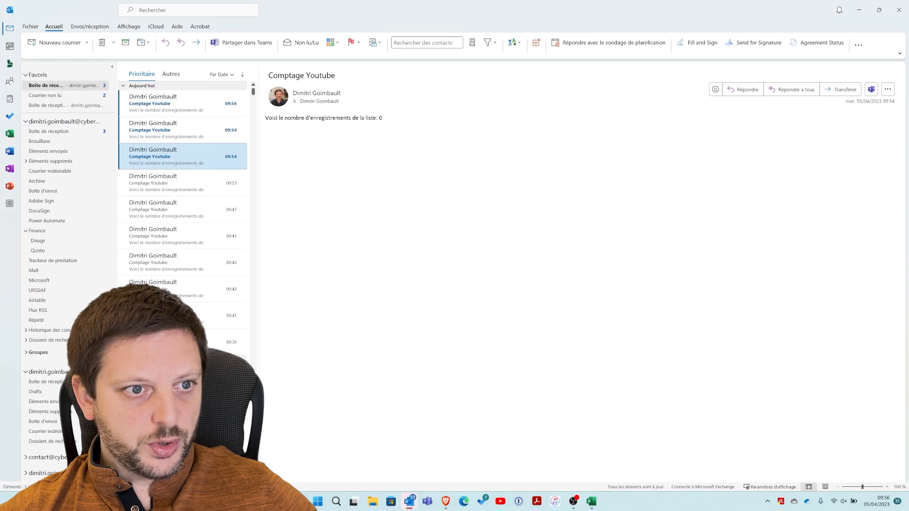
click(177, 109)
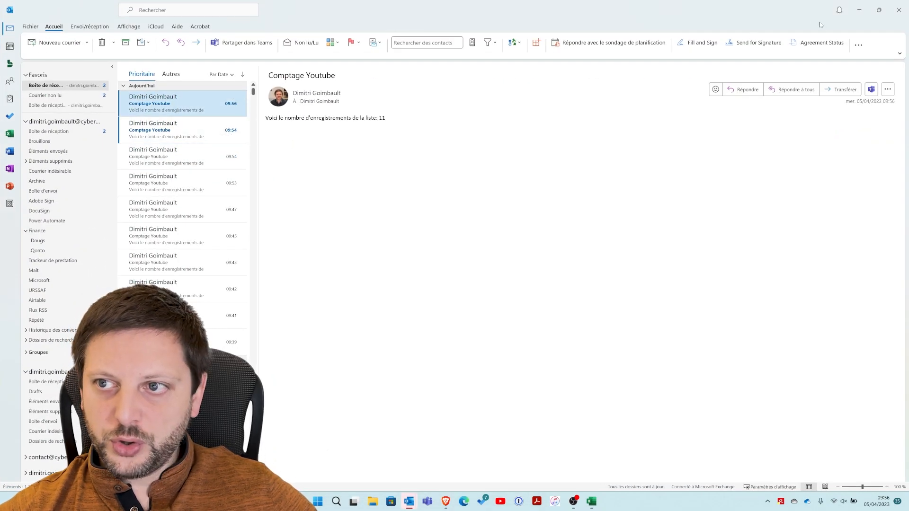
click(859, 9)
click(237, 6)
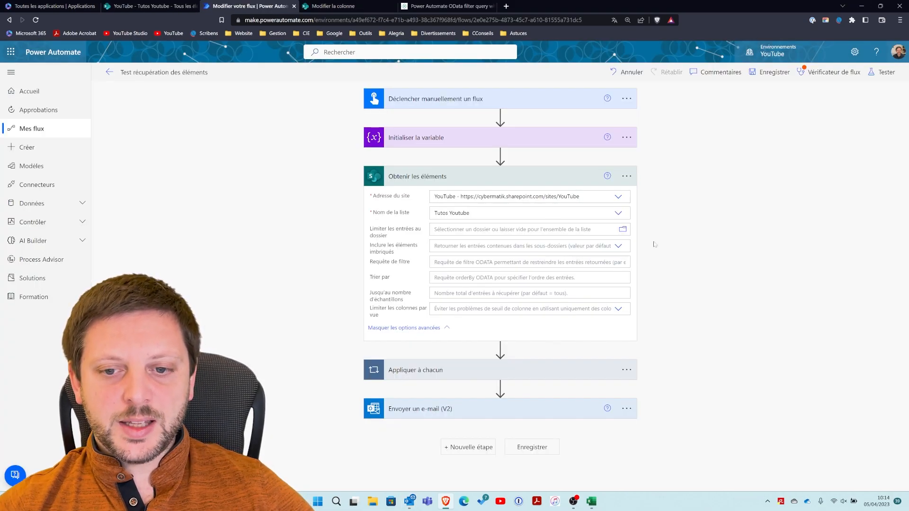
- Check the Quantité commandée values in the Tutos Youtube SharePoint list
click(134, 7)
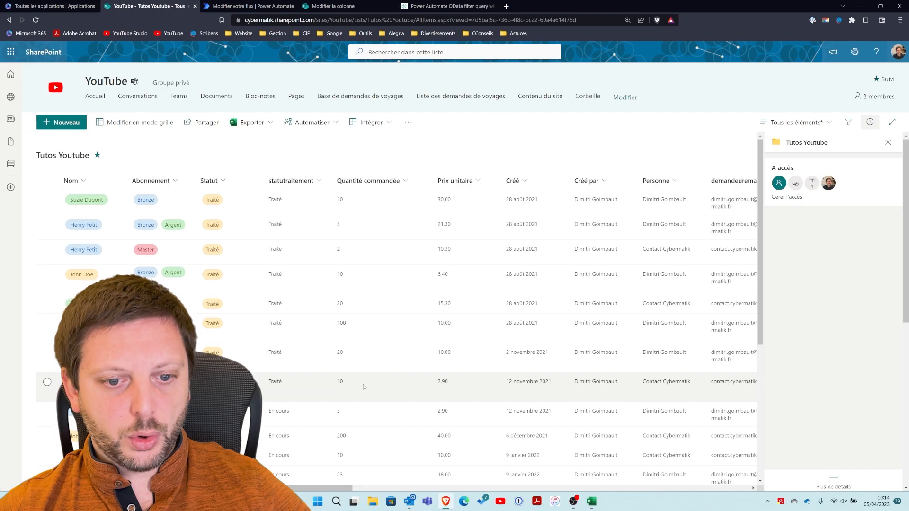
scroll(367, 376, down, 1)
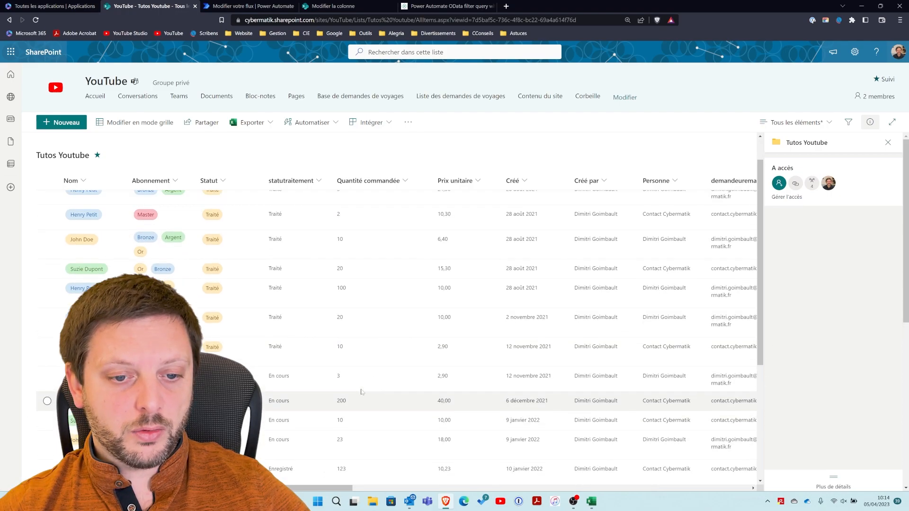
scroll(361, 392, up, 1)
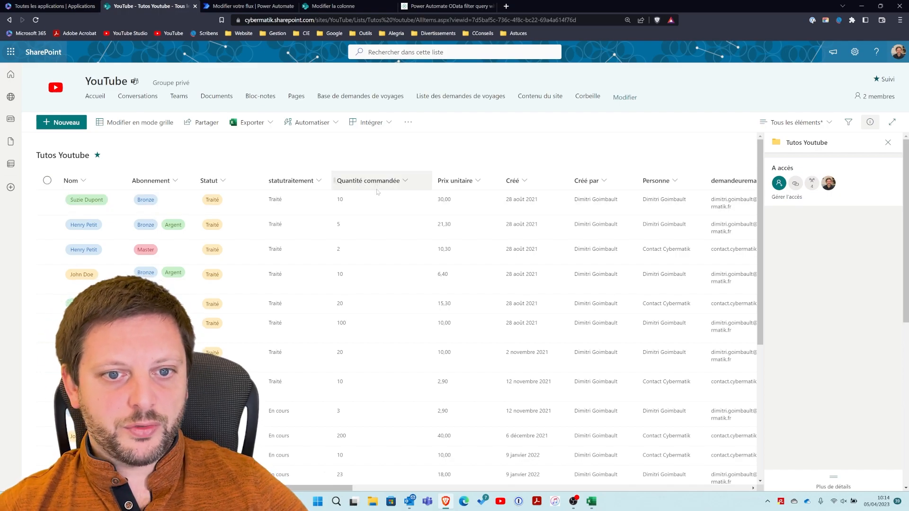
- Enter Quantité commandée eq '10' as the filter query of the flow's Obtenir les éléments action
click(250, 6)
click(507, 262)
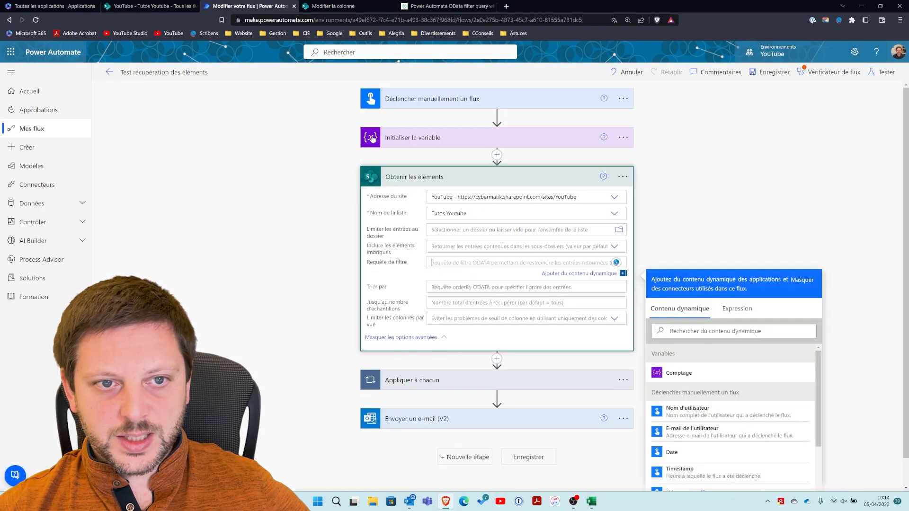
click(163, 6)
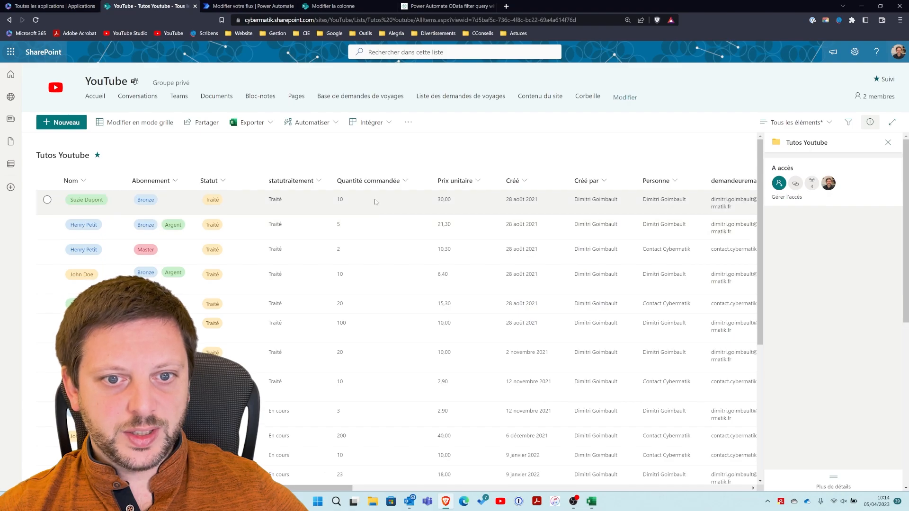
click(262, 7)
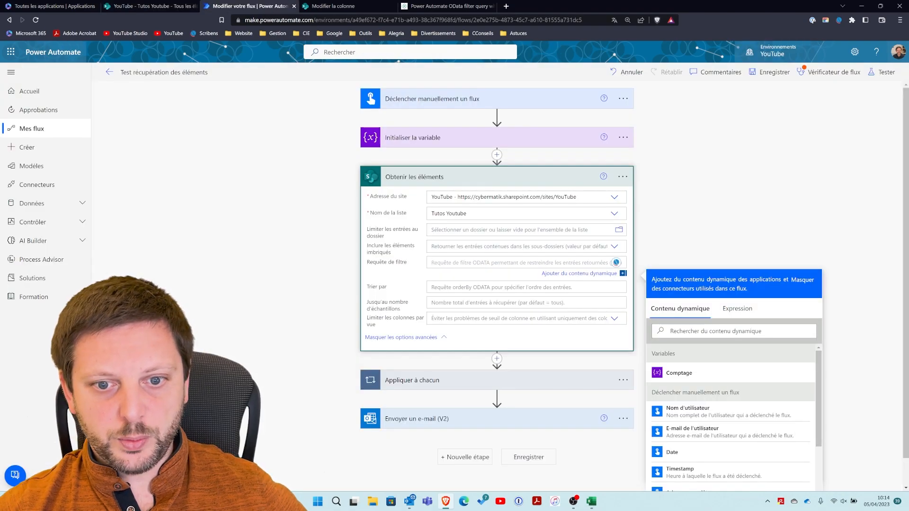
text(Quantikyté)
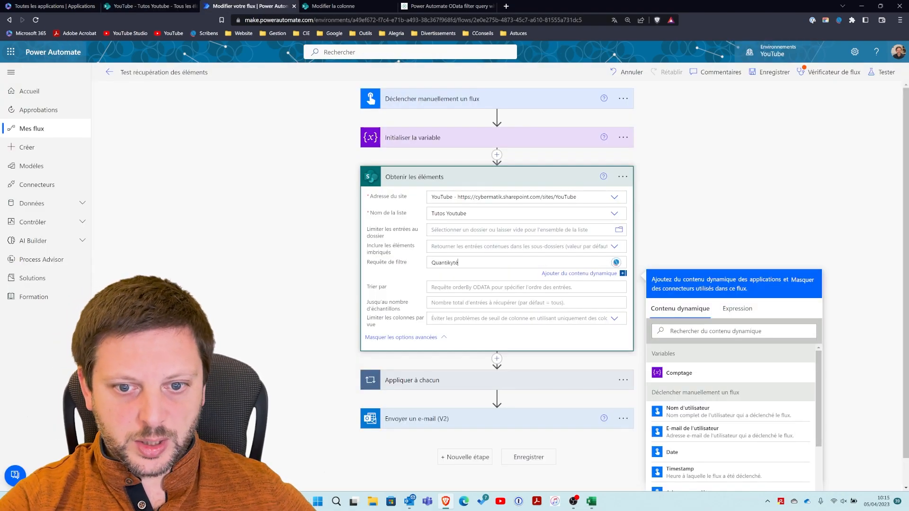
key(BackSpace)
key(BackSpace)
key(BackSpace)
key(BackSpace)
text(té commandée)
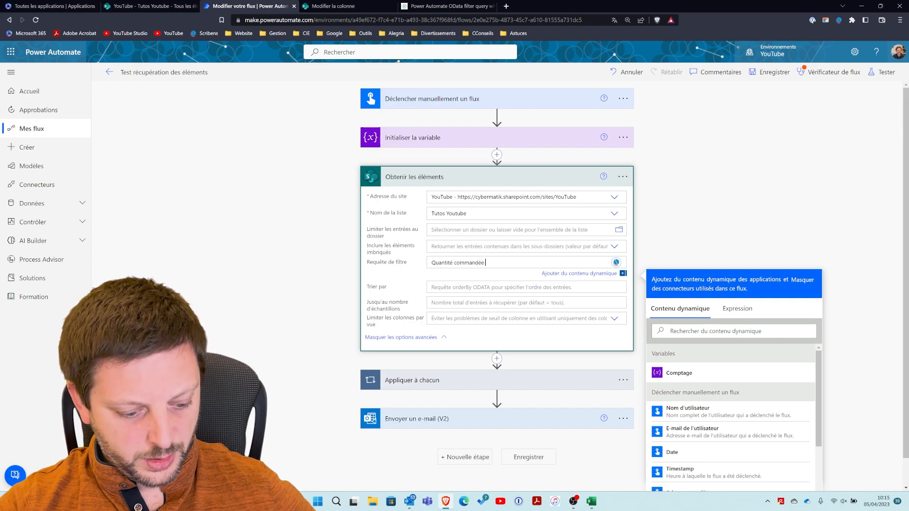
text( eq '10)
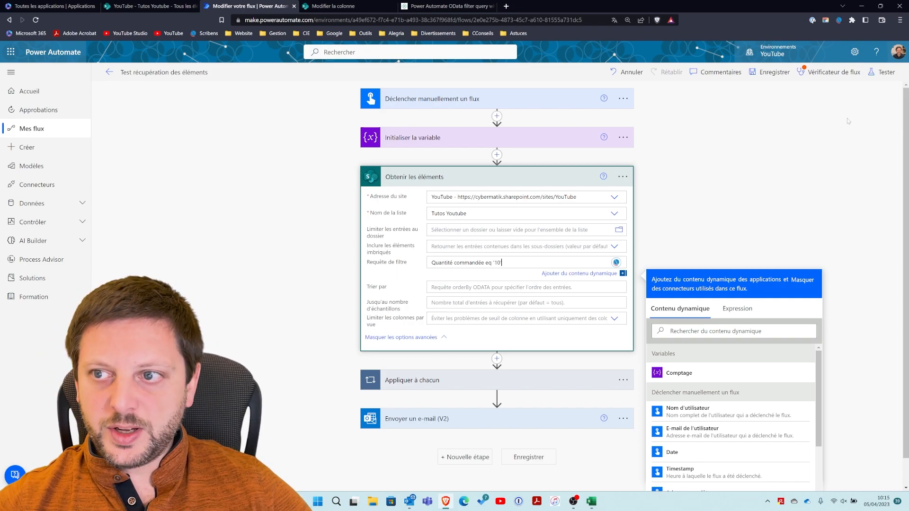
- Save the flow with the Quantité commandée filter and run a manual test
click(883, 72)
click(784, 97)
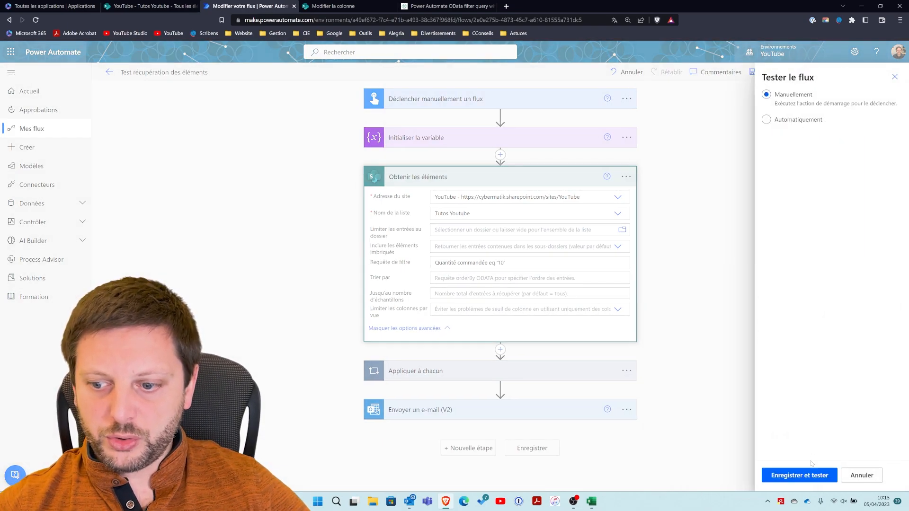
click(803, 477)
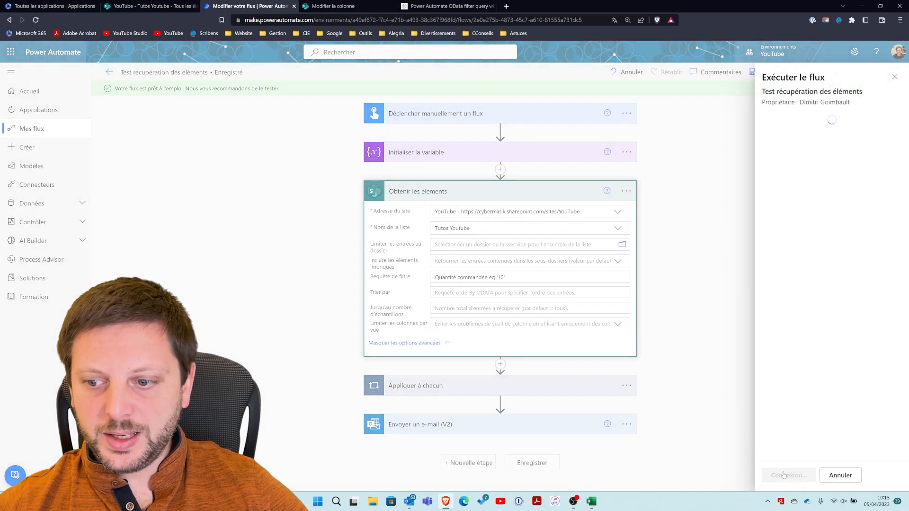
click(783, 474)
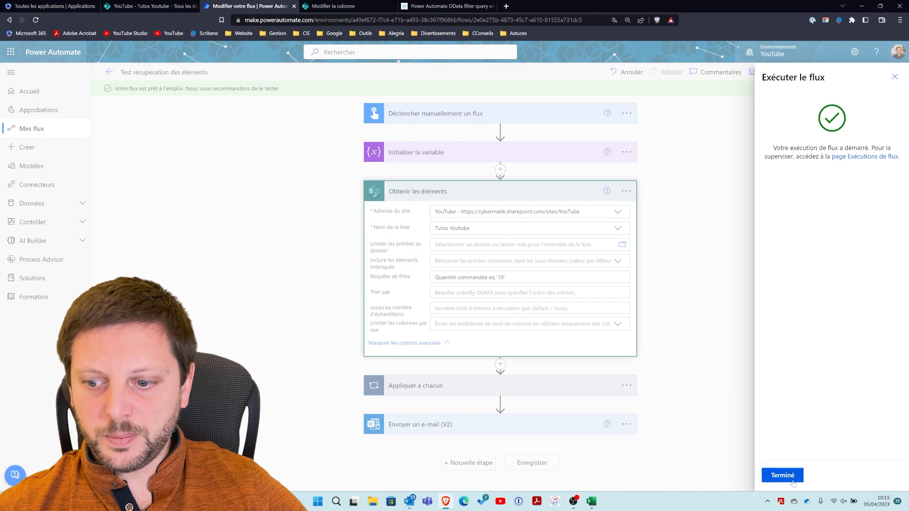
click(782, 475)
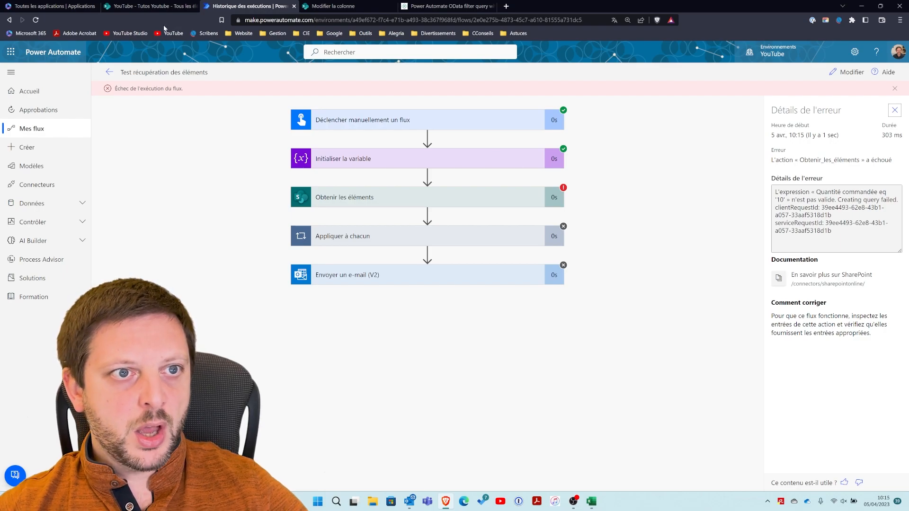
- Open the edit page of the Quantité commandée column from the Tutos Youtube SharePoint list's settings
click(146, 6)
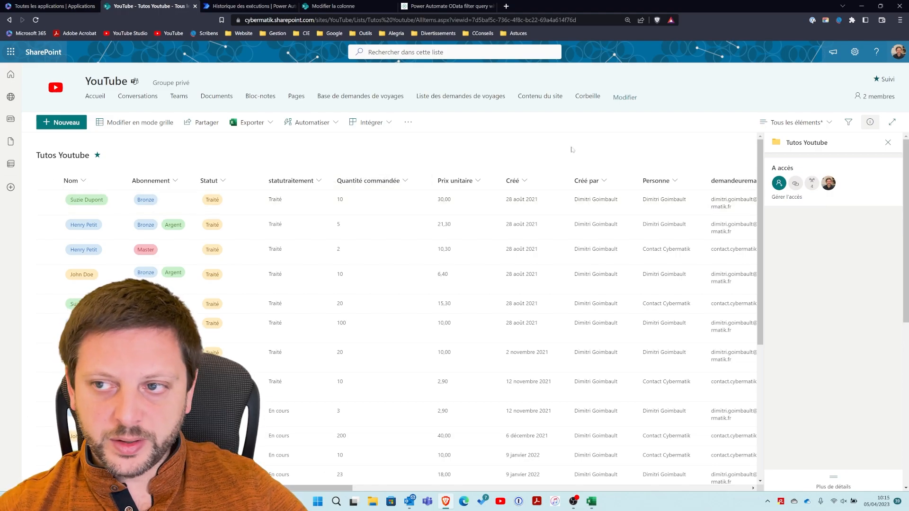
click(854, 51)
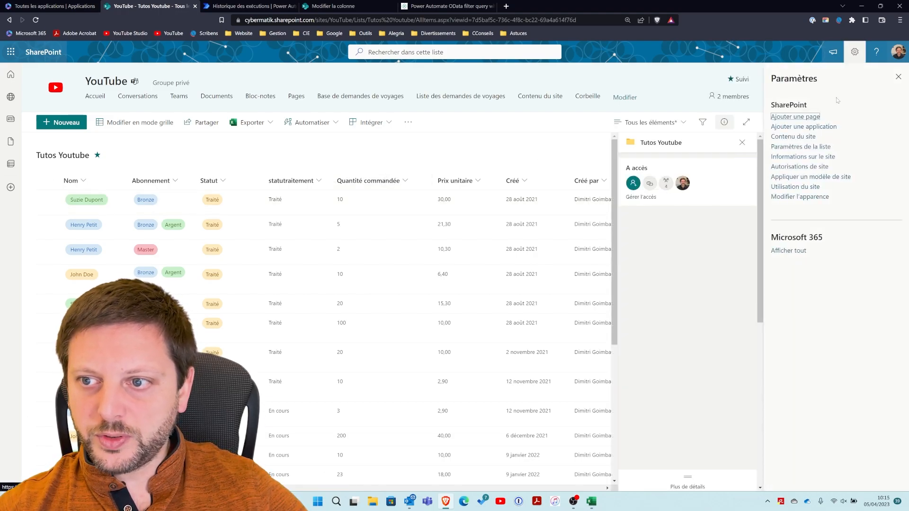
click(812, 147)
scroll(254, 330, down, 2)
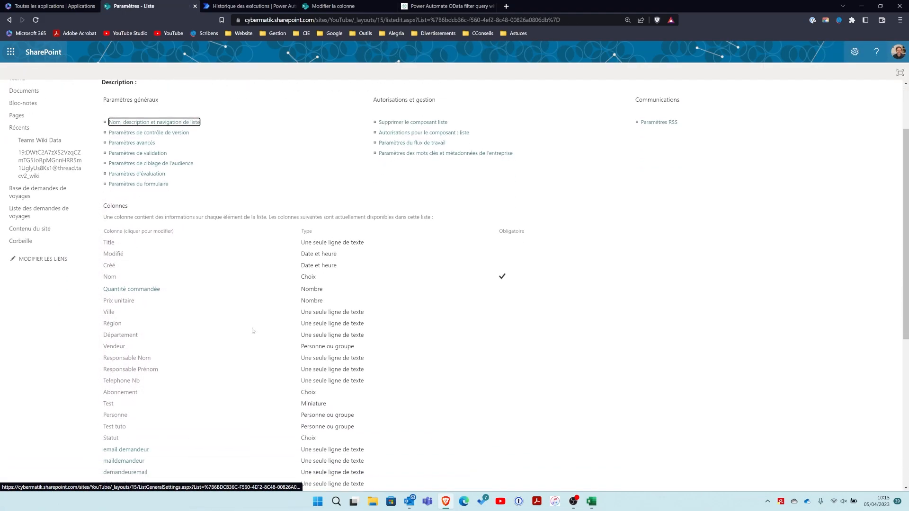
click(120, 290)
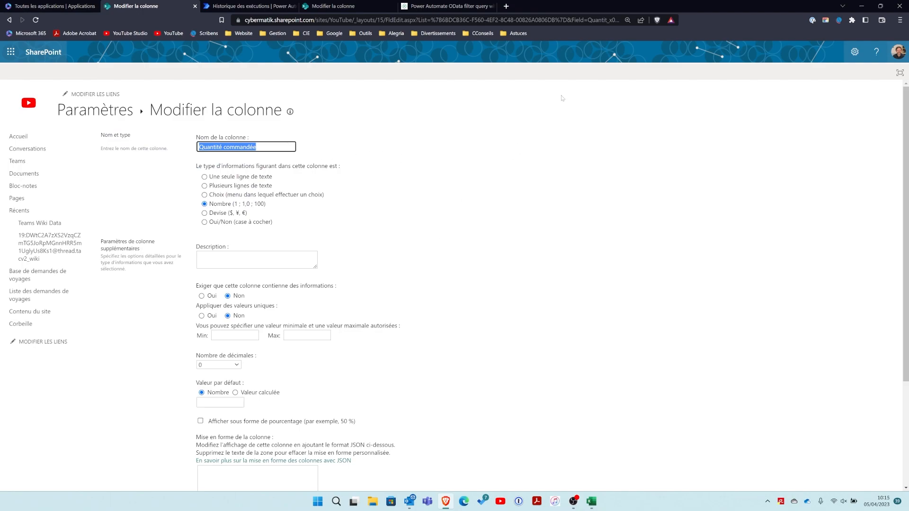
- Copy the column's internal name, Quantit_x00e9_command_x00e9_e, from the Field parameter of the page address
click(595, 22)
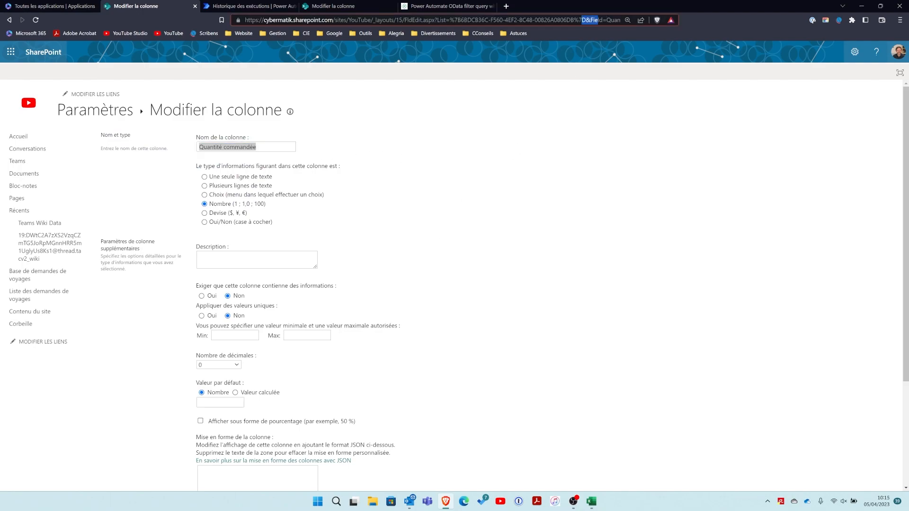
drag(587, 19, 693, 14)
click(569, 20)
drag(531, 20, 625, 22)
key(ctrl+c)
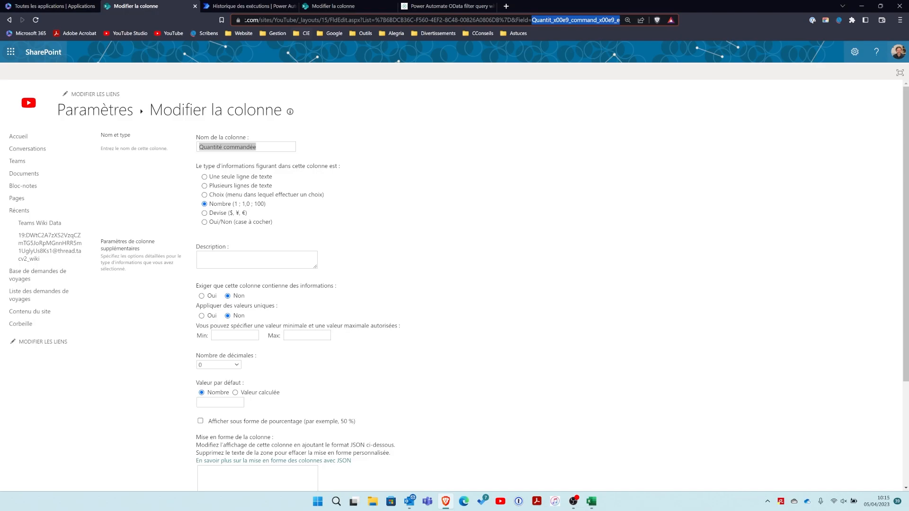
- Replace the column name in the Obtenir les éléments filter query so it reads Quantit_x00e9_command_x00e9_e eq '10'
key(ctrl+Tab)
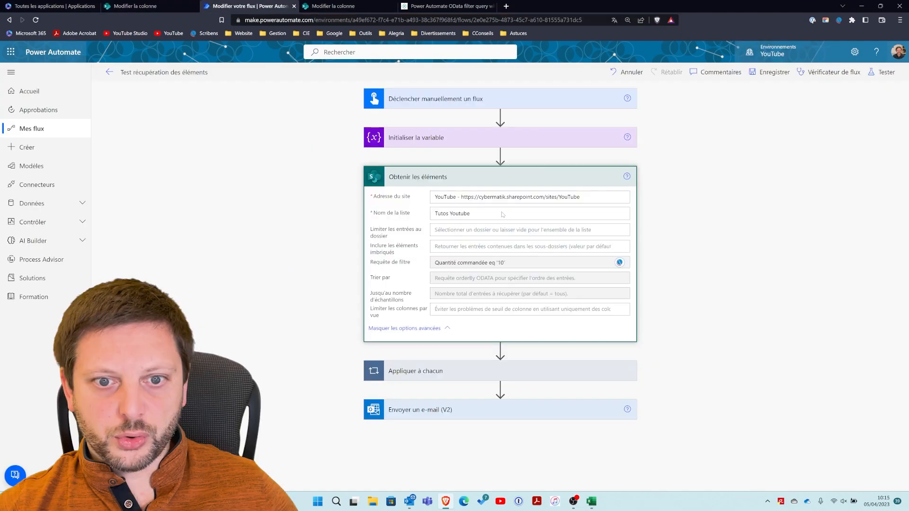
click(484, 262)
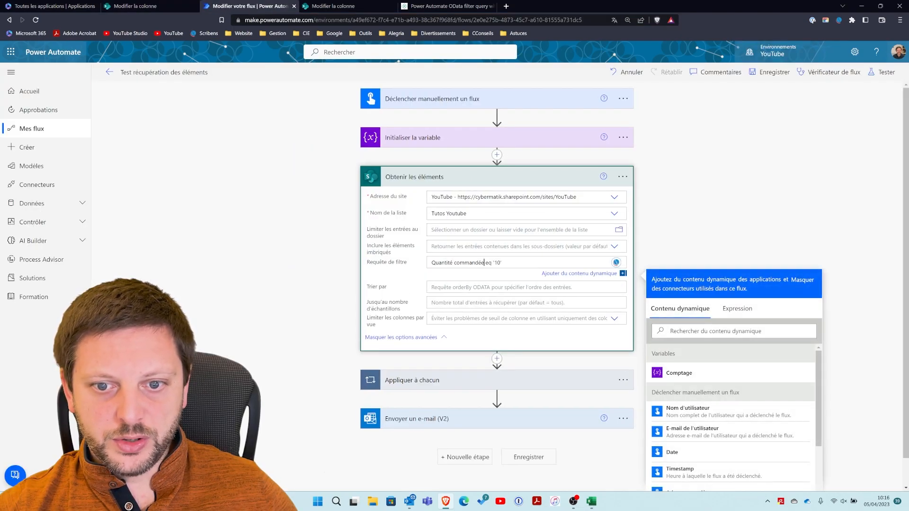
drag(483, 262, 423, 263)
key(ctrl+v)
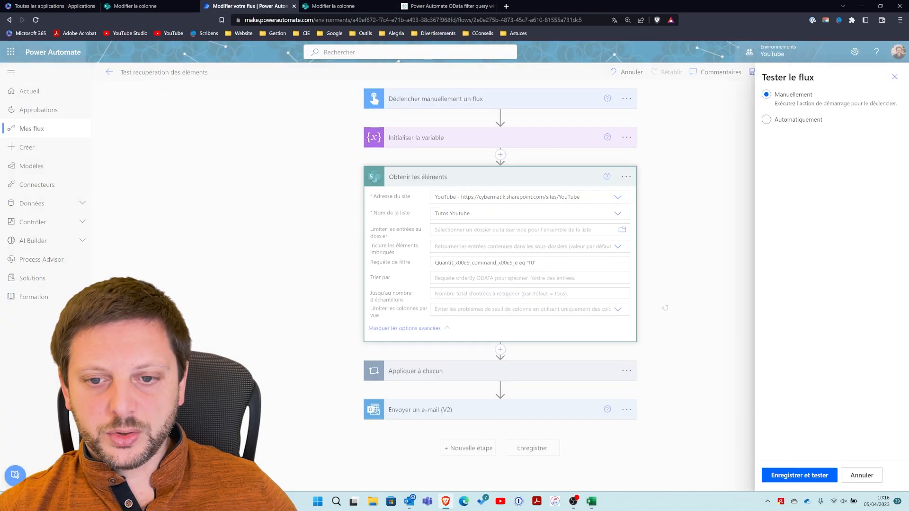
- Save the flow with the internal-name equality filter and run it manually
click(786, 474)
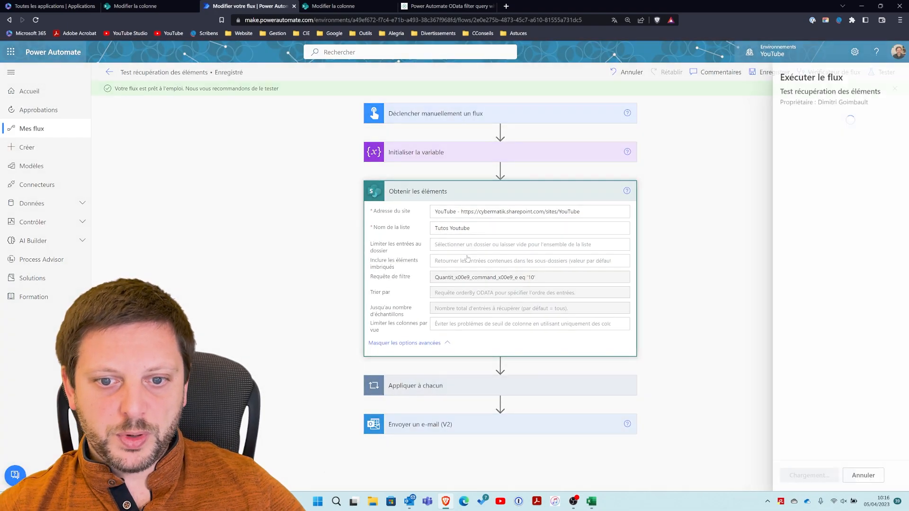
click(804, 475)
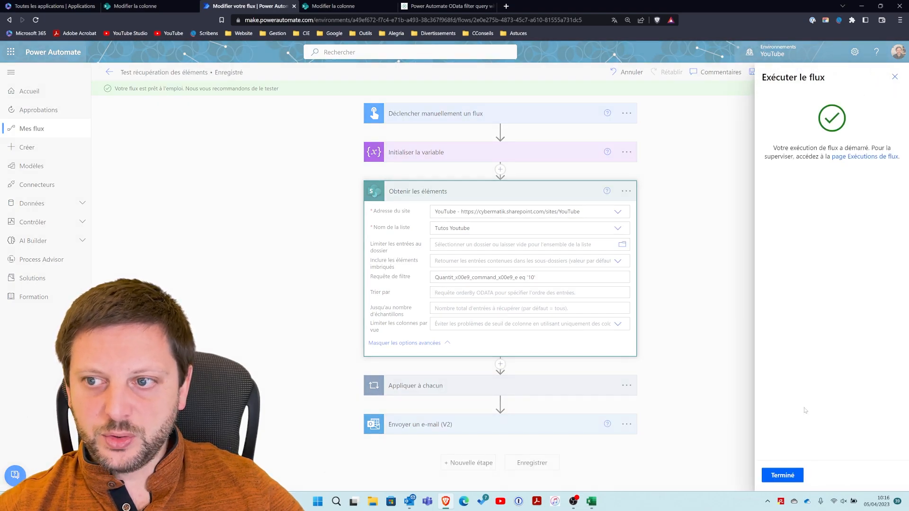
click(783, 475)
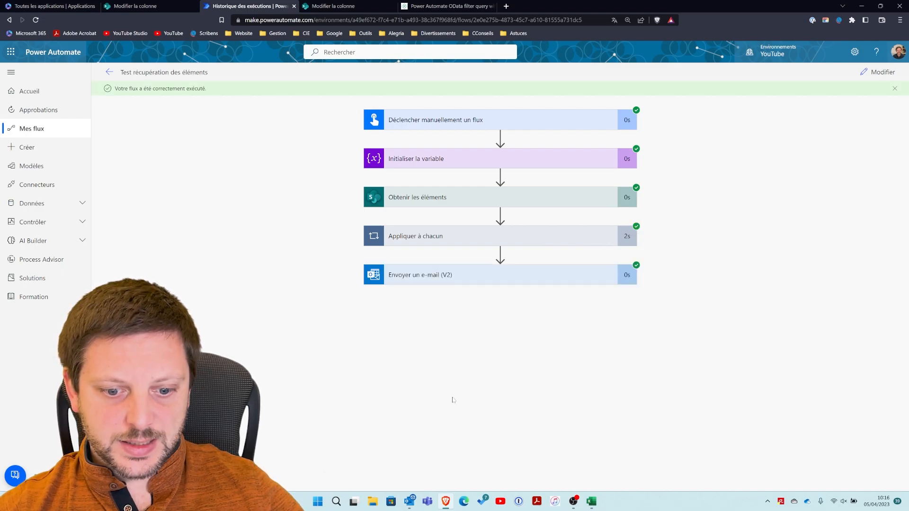
- Read the count in the newest Comptage Youtube e-mail in Outlook, and return to the browser
mouse_move(418, 503)
click(367, 426)
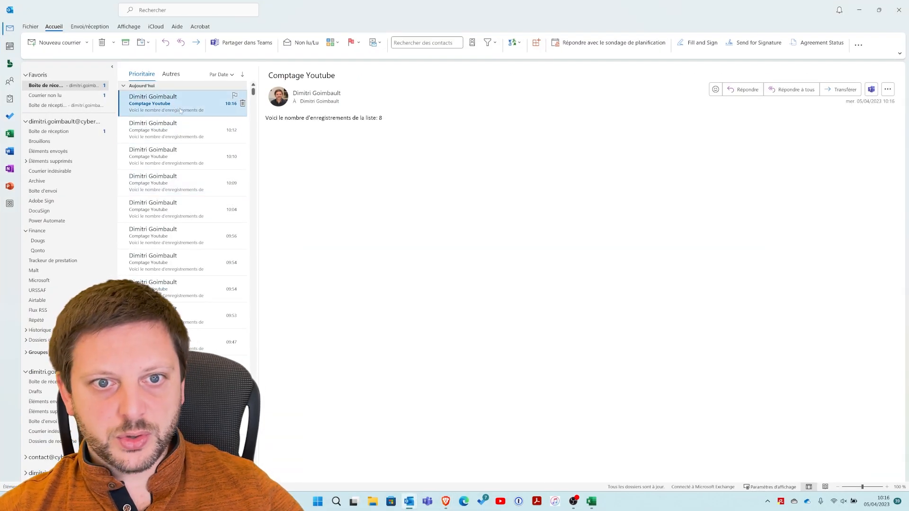
click(859, 9)
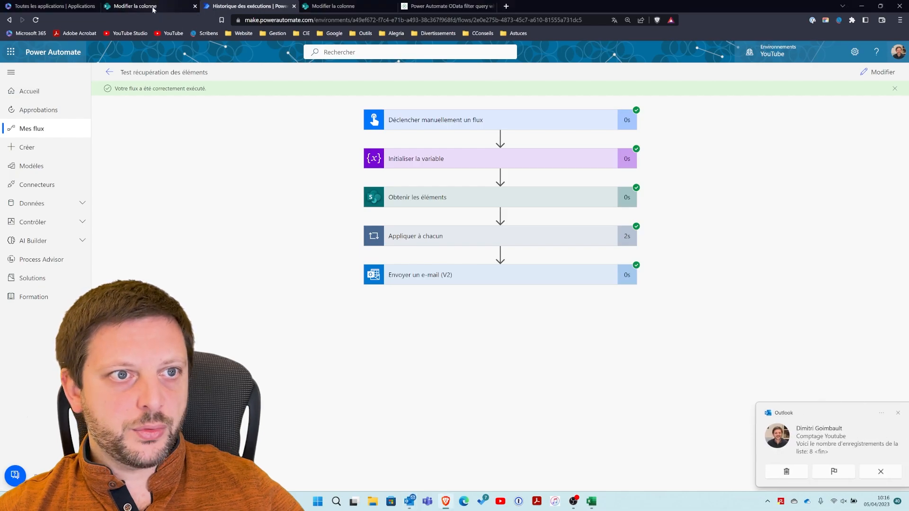
- Group the Tutos Youtube SharePoint list by Quantité commandée and check the number of items with quantity 10
click(137, 6)
click(105, 112)
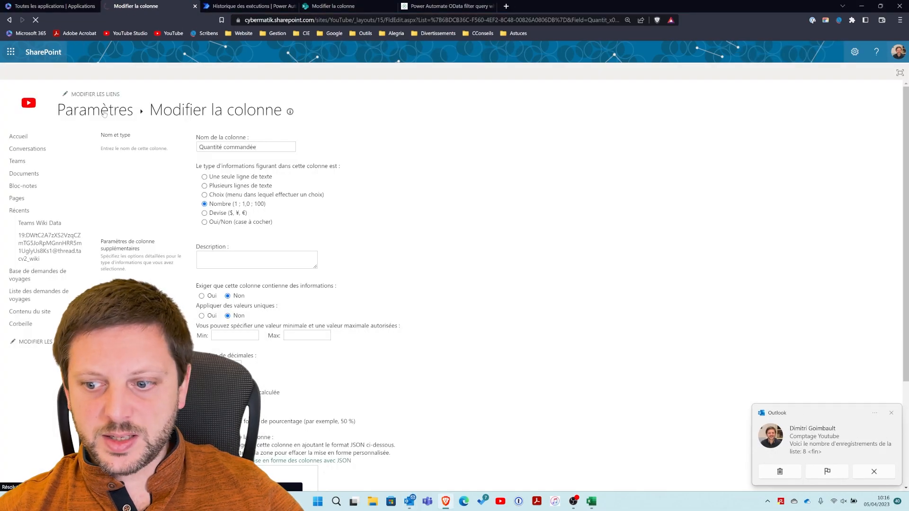
click(104, 97)
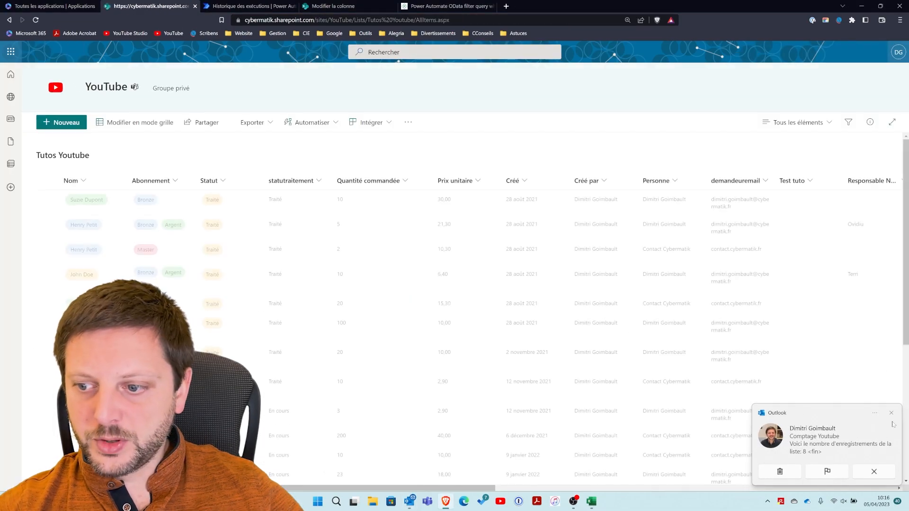
click(372, 181)
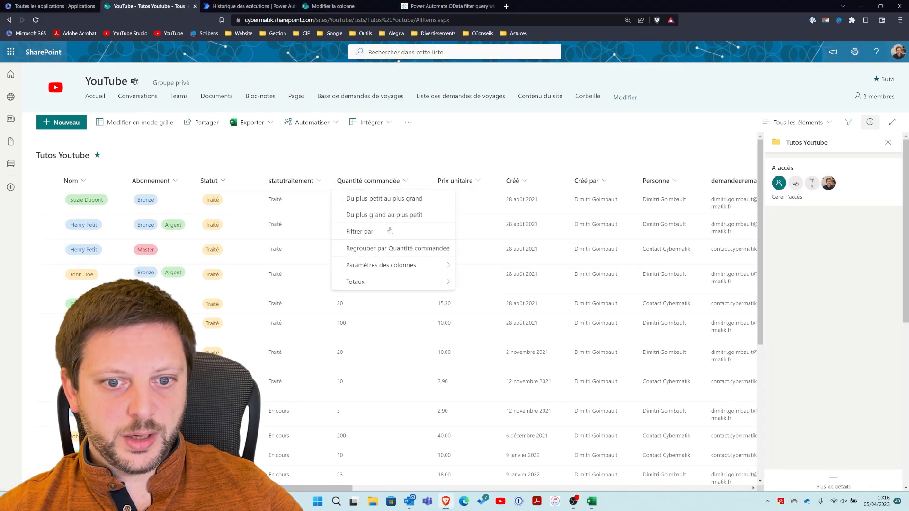
click(392, 254)
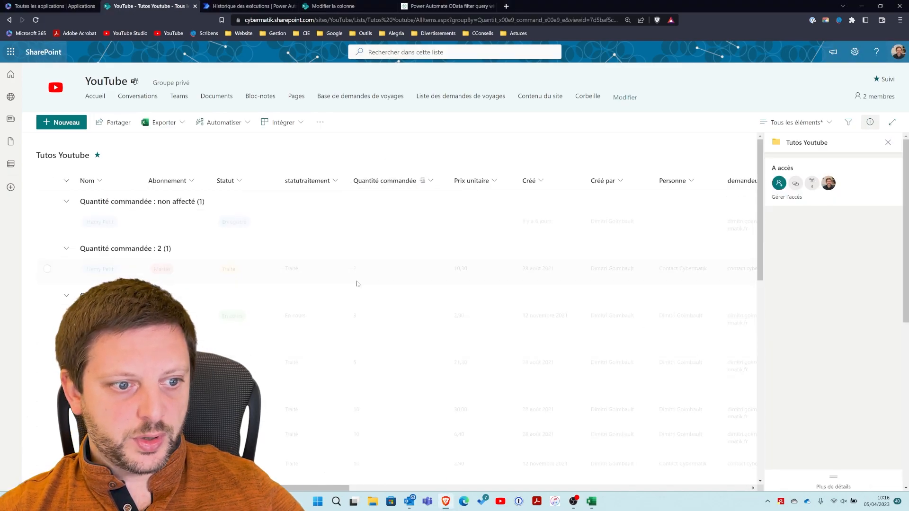
scroll(140, 269, down, 2)
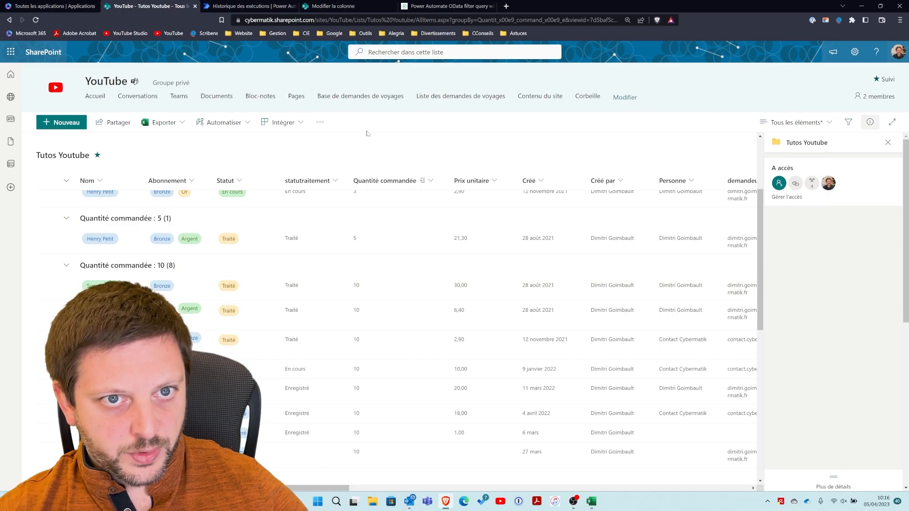
- Reopen the flow for editing and change the filter query's operator so it reads Quantit_x00e9_command_x00e9_e le '10'
click(260, 6)
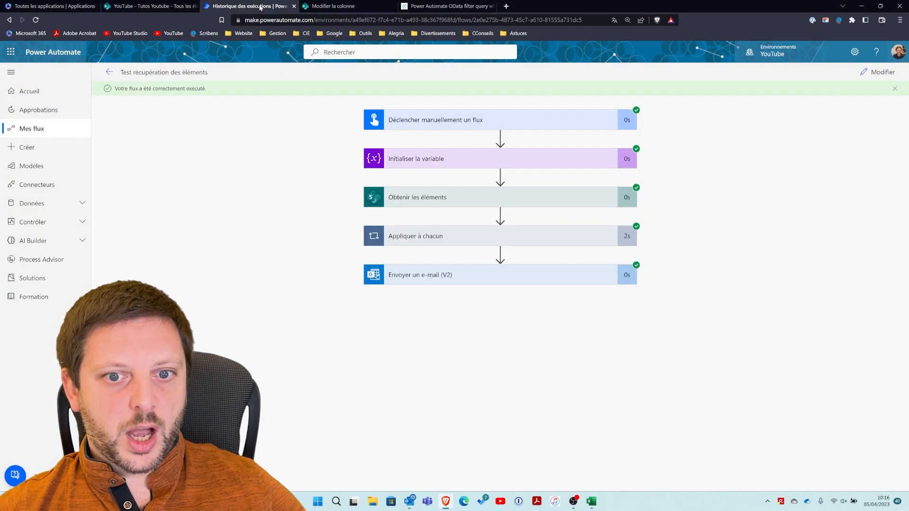
click(440, 202)
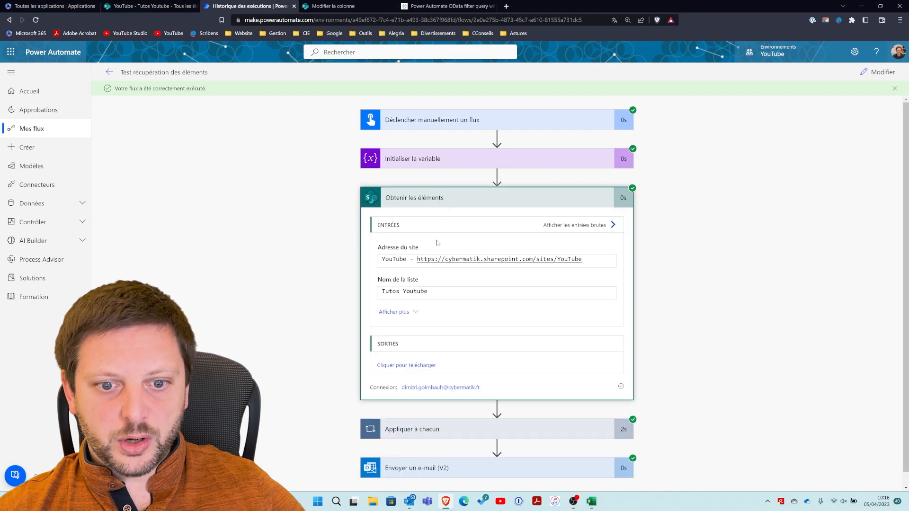
click(429, 202)
click(878, 72)
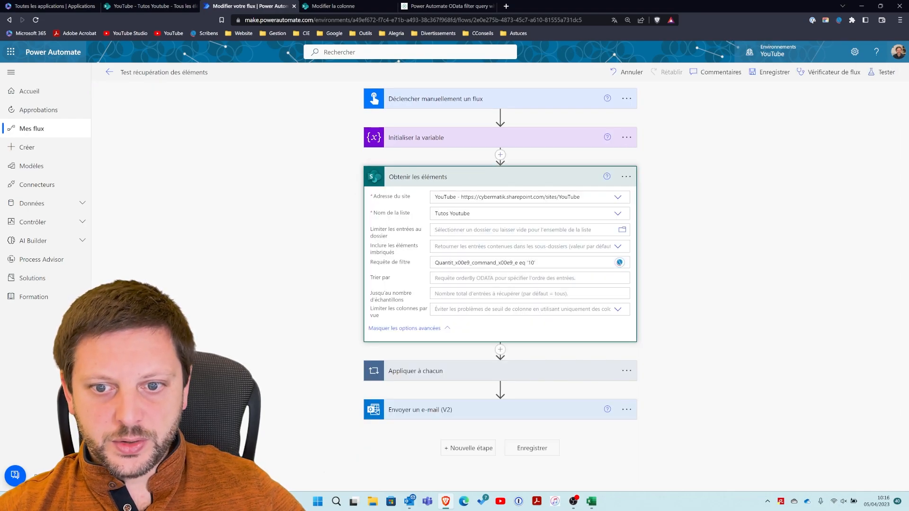
click(525, 262)
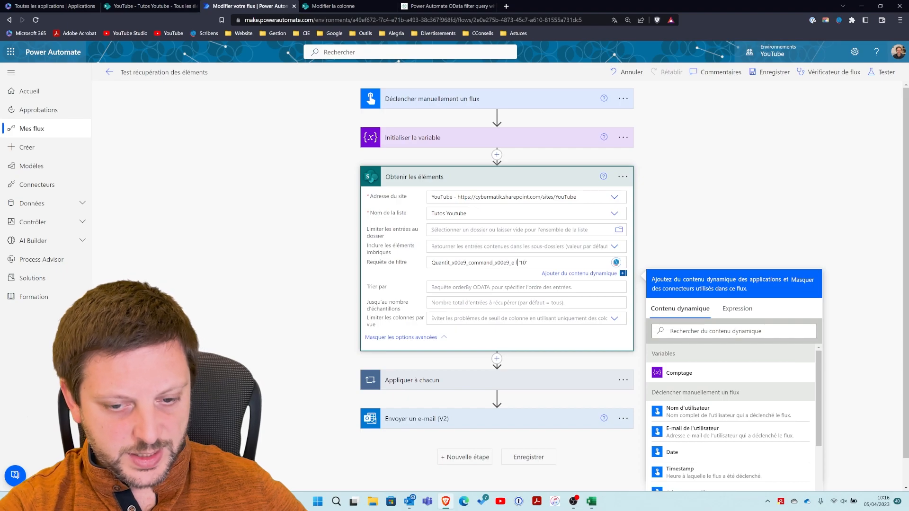
text(e)
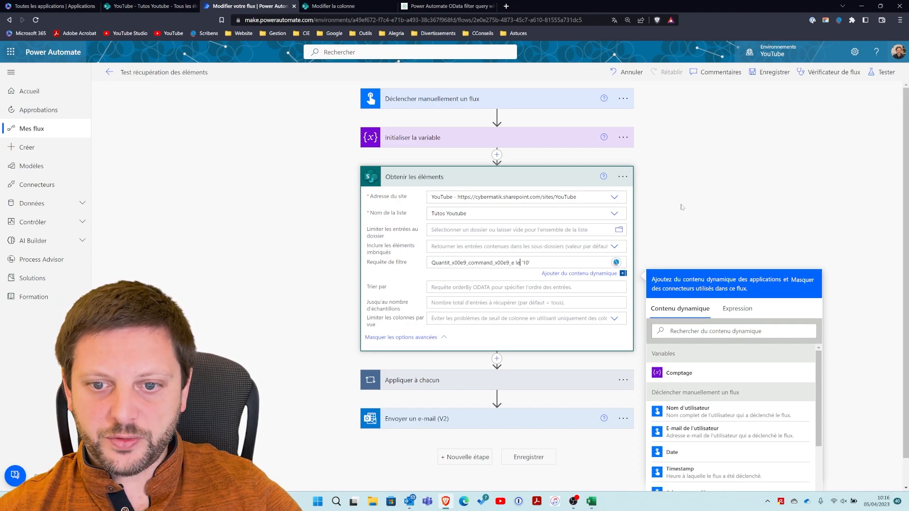
- Save the flow with the less-than-or-equal quantity filter and run a manual test
click(881, 72)
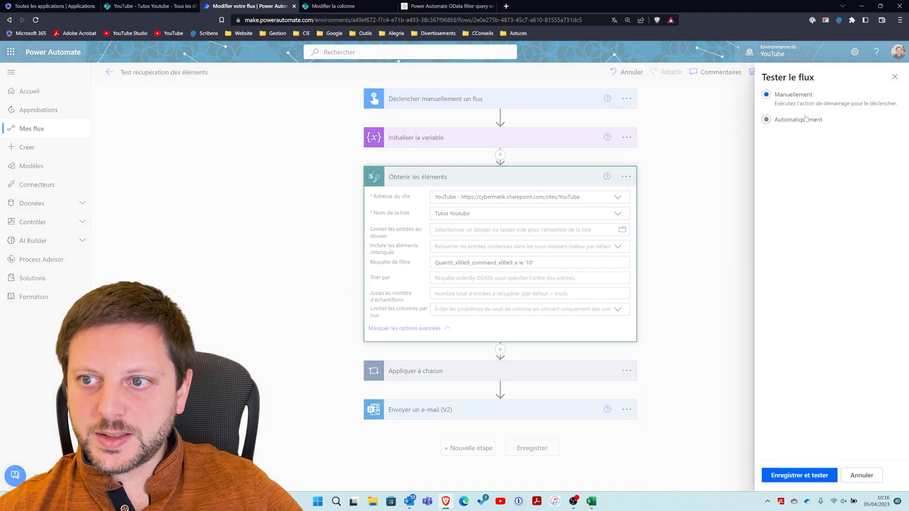
click(791, 475)
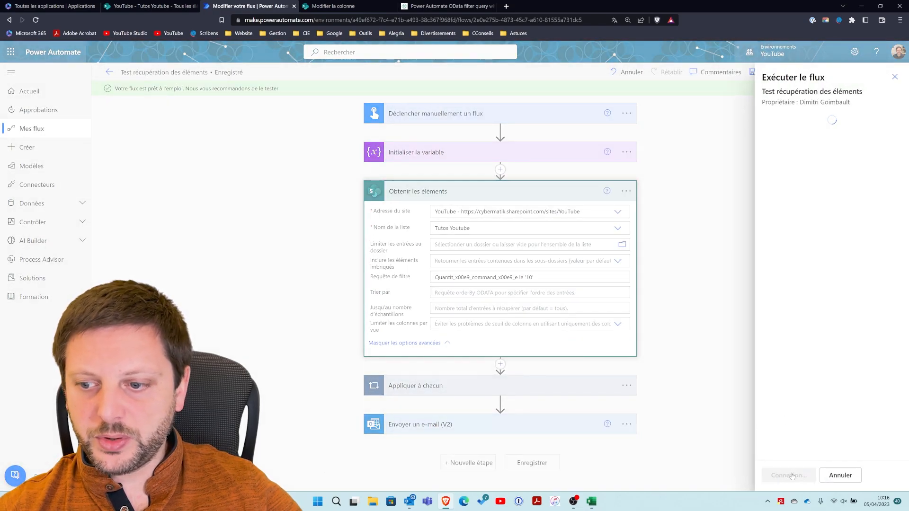
click(792, 475)
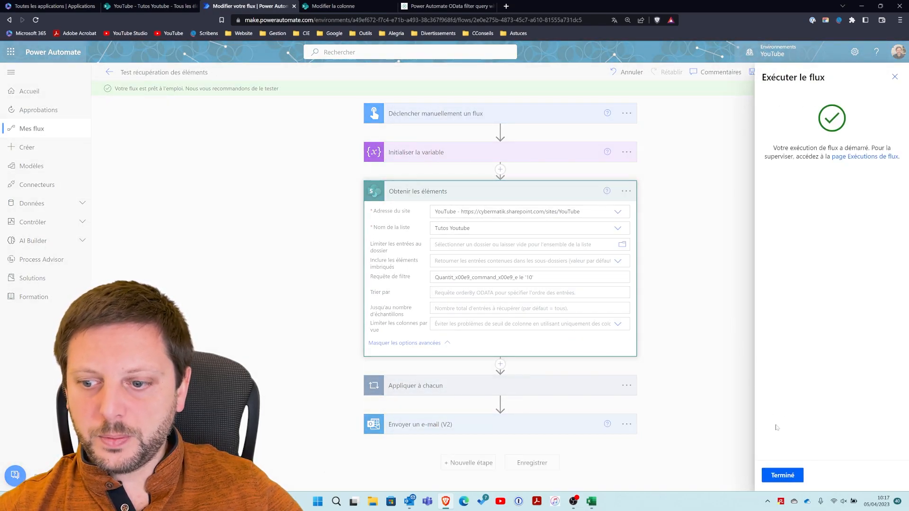
click(789, 476)
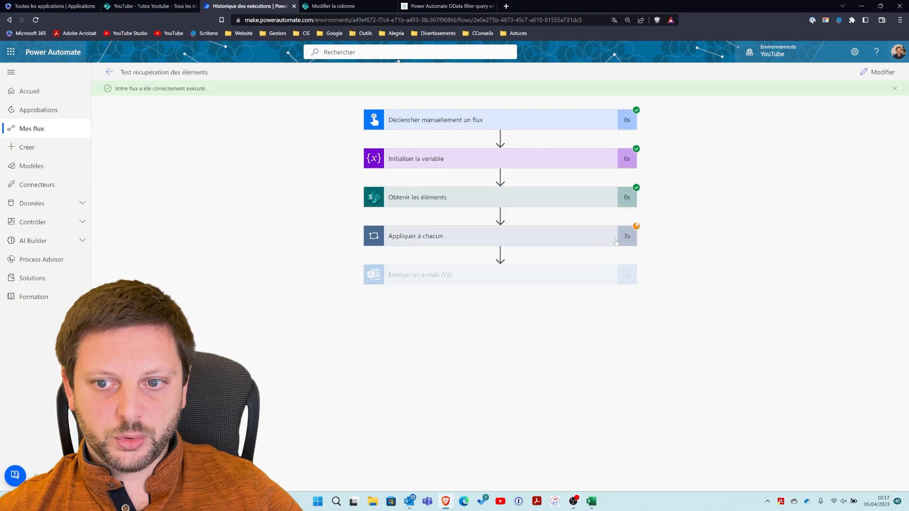
- Open the newest Comptage Youtube e-mail in Outlook and read the count for the le '10' filter
click(413, 502)
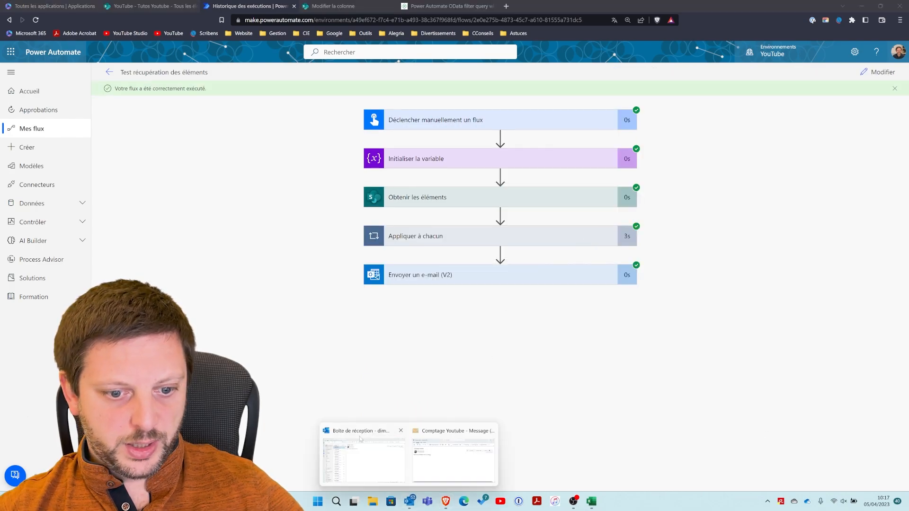
click(359, 456)
click(184, 132)
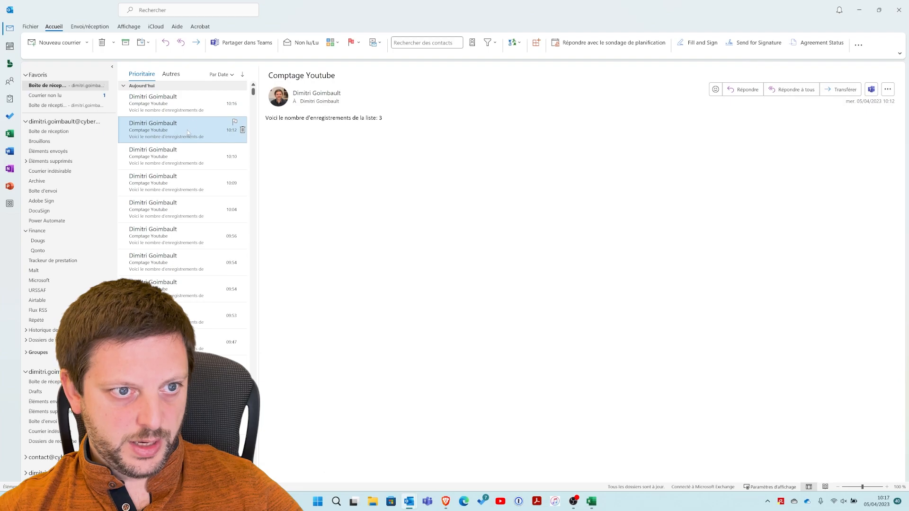
click(175, 104)
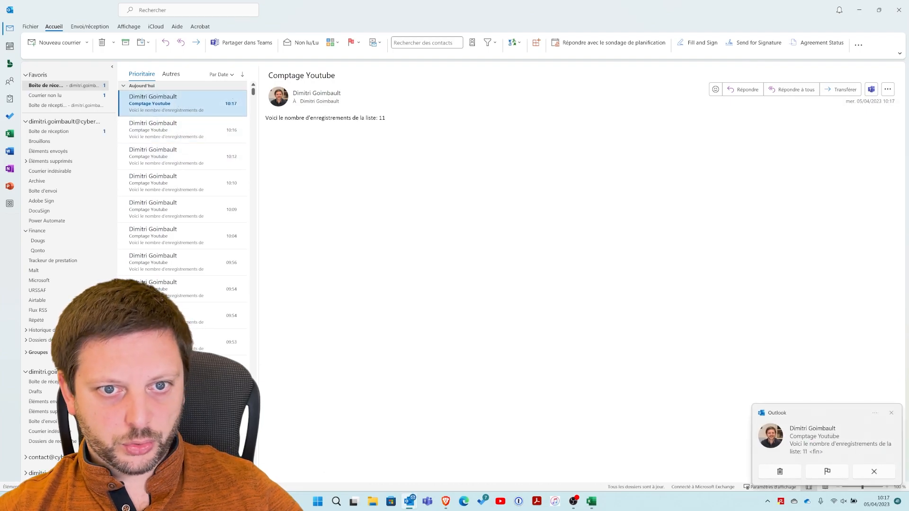
- Compare the e-mailed count with the Quantité commandée groups in the Tutos Youtube list and return to the flow run
click(859, 9)
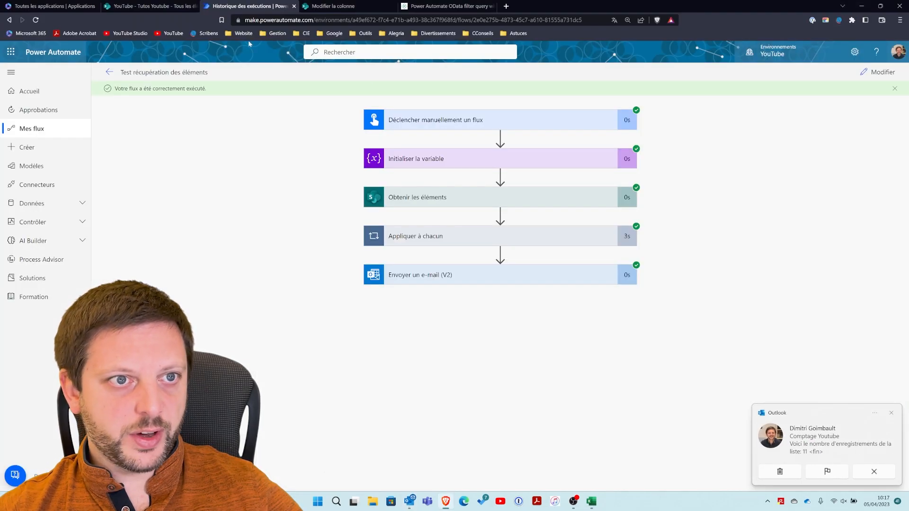
click(147, 6)
scroll(261, 251, up, 3)
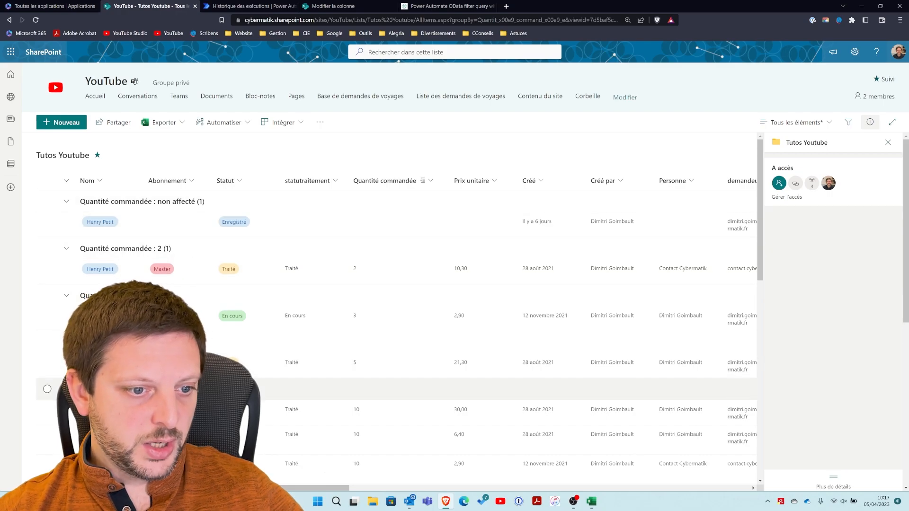
key(ctrl+Tab)
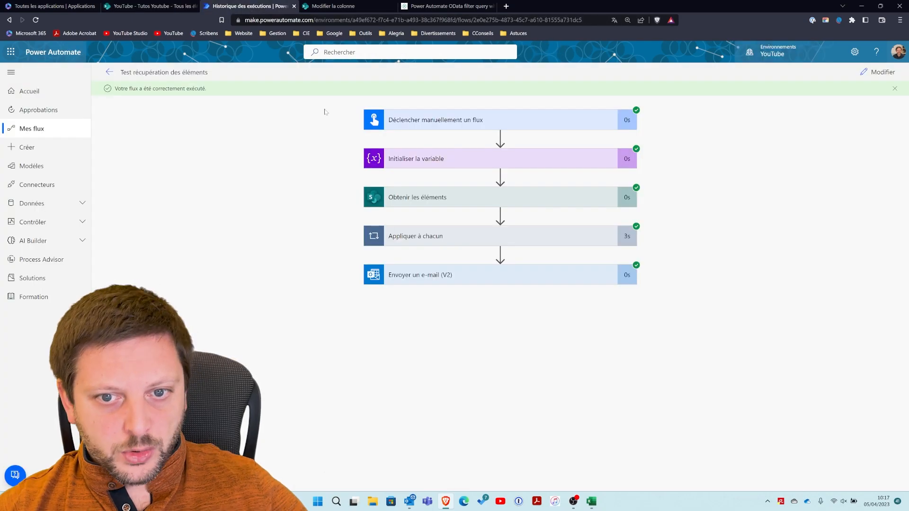
- Reopen the flow for editing, enable the experimental features in the Power Automate settings and save them
click(884, 73)
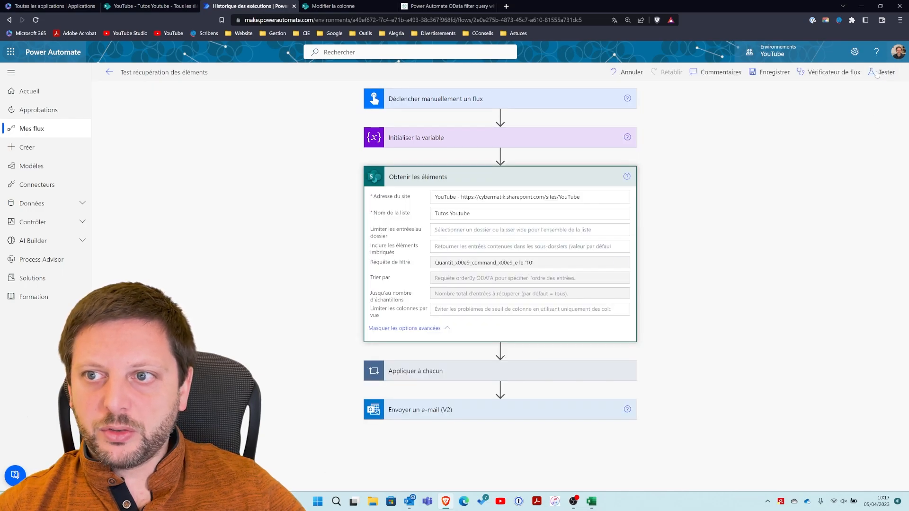
click(707, 188)
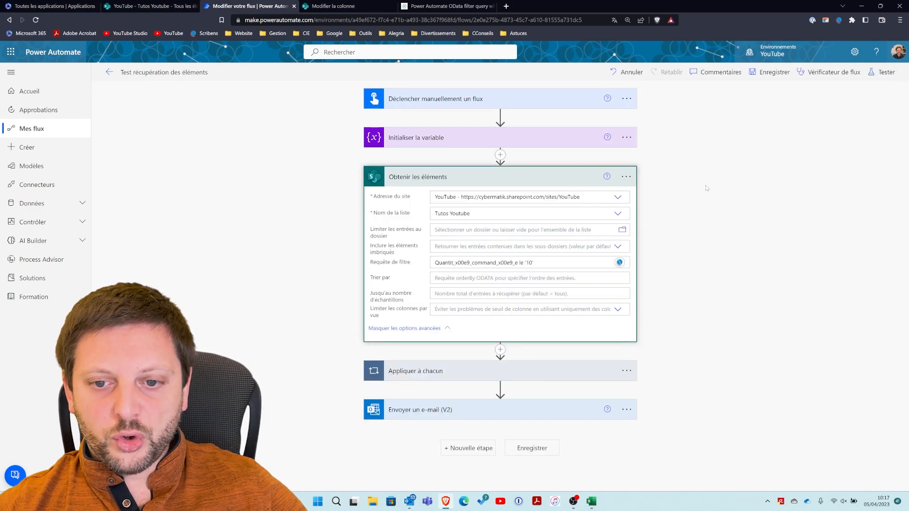
click(854, 52)
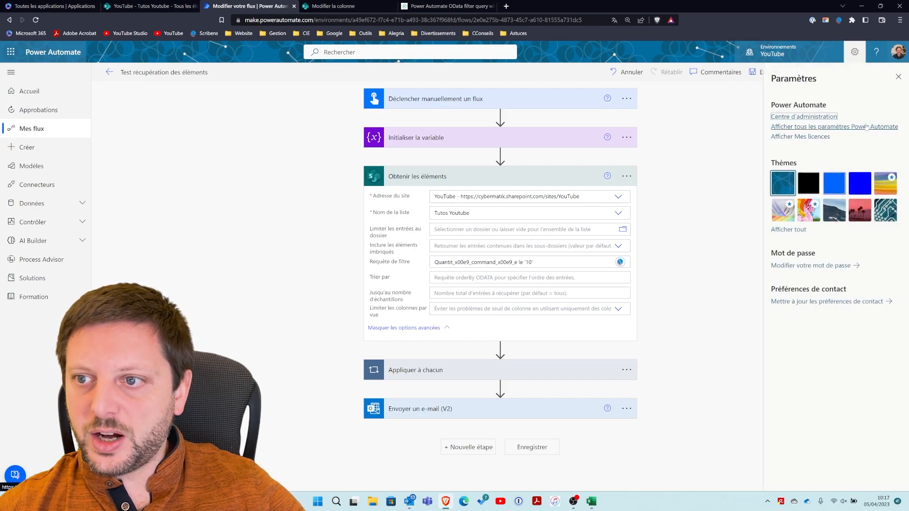
click(821, 127)
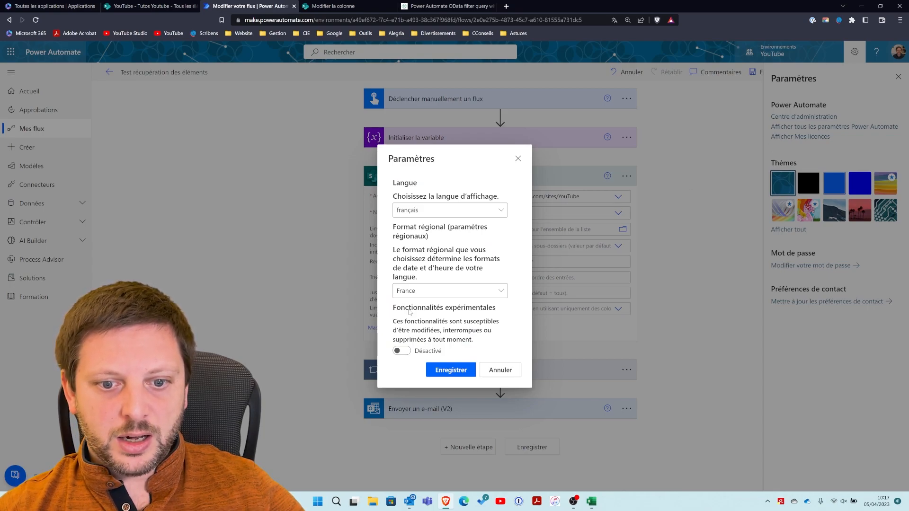
click(402, 351)
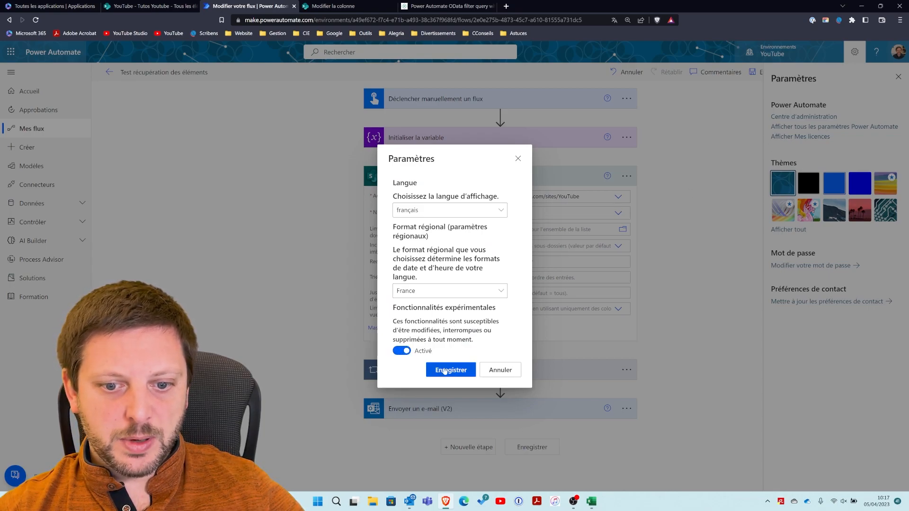
click(447, 370)
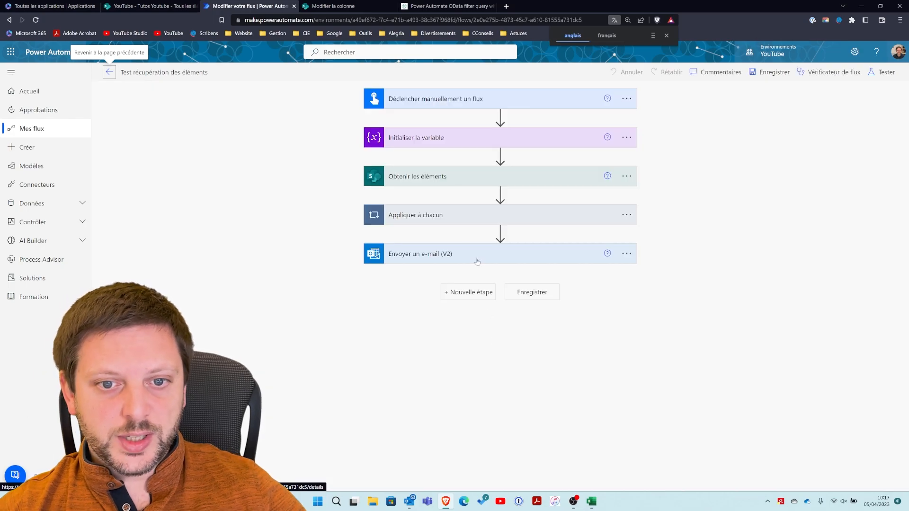
- Show the advanced options of Obtenir les éléments and toggle its filter query to OData text and back to the condition builder
click(435, 177)
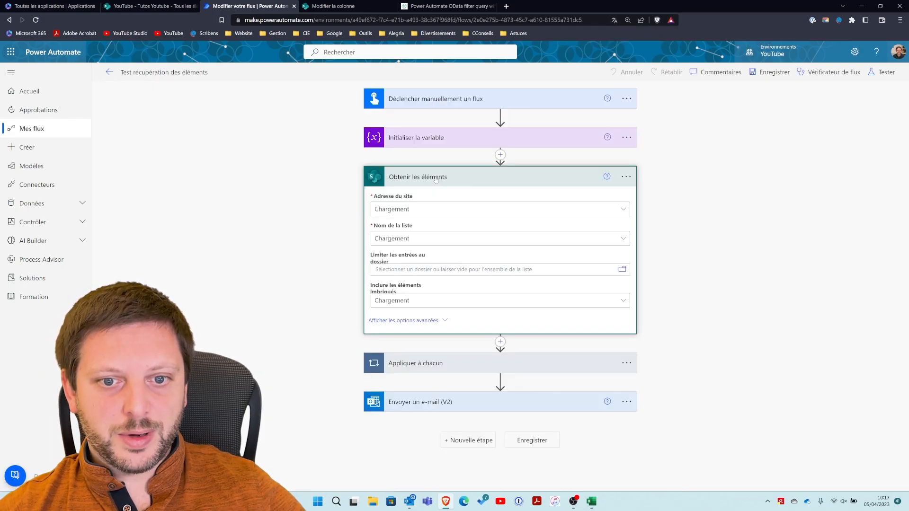
click(426, 323)
scroll(435, 291, down, 1)
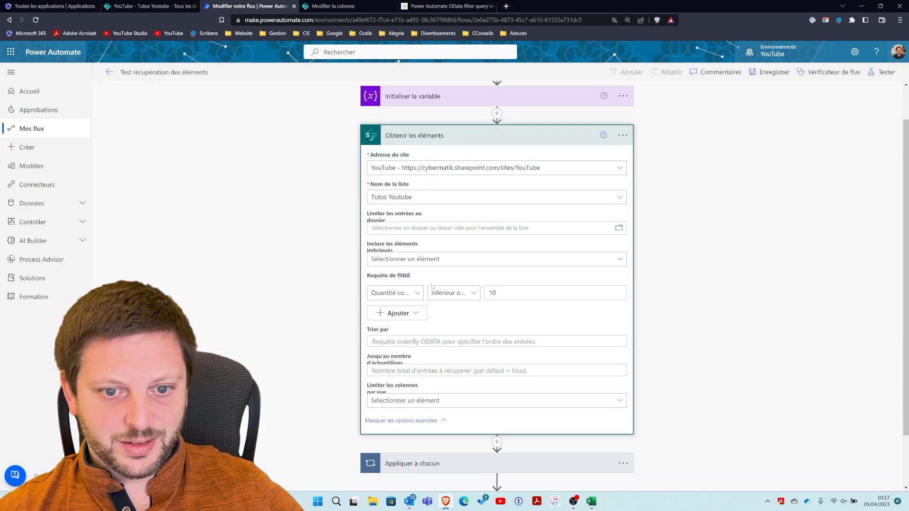
scroll(421, 245, down, 1)
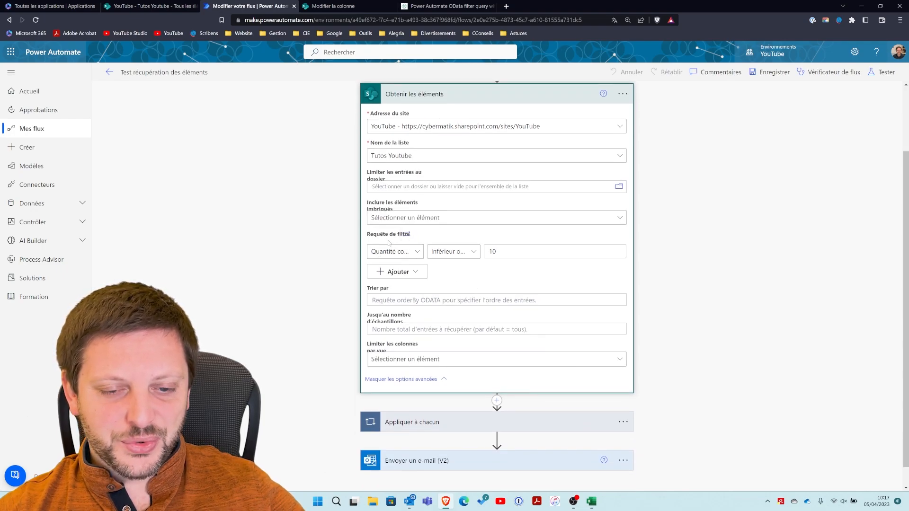
click(405, 234)
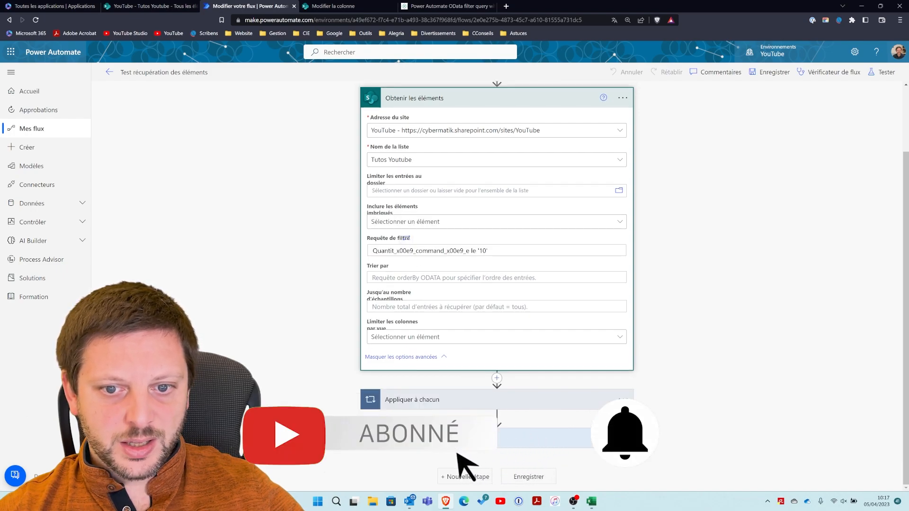
click(406, 238)
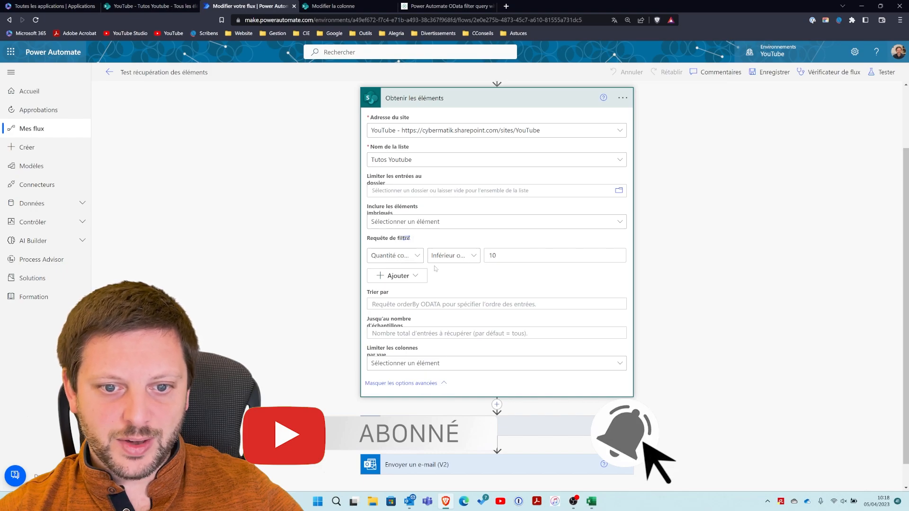
- Set the filter condition's column to Prix unitaire and its operator to Égal(e) à, and check the generated OData expression
click(420, 258)
click(497, 280)
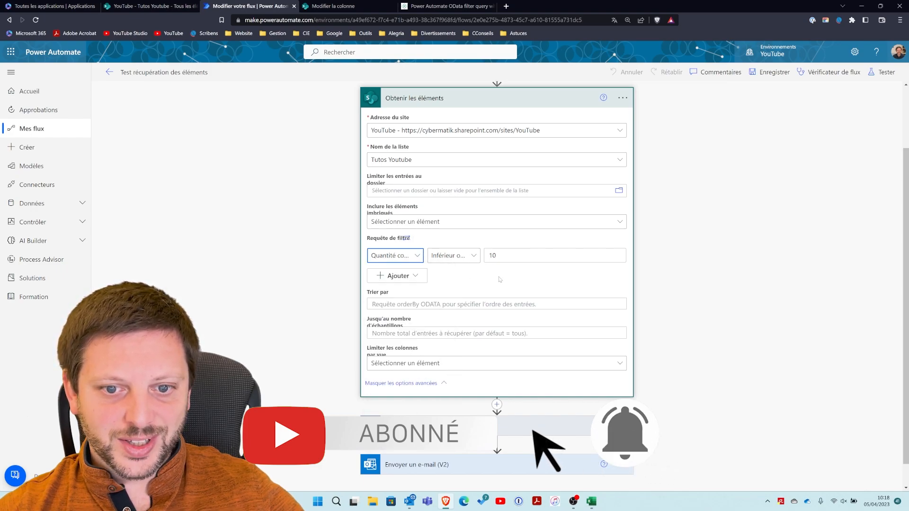
click(473, 256)
click(407, 255)
scroll(419, 330, down, 1)
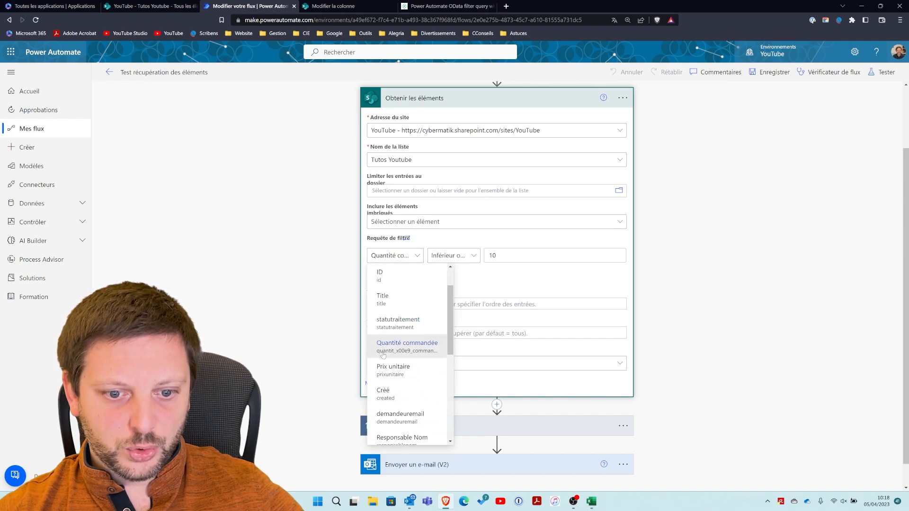
click(395, 376)
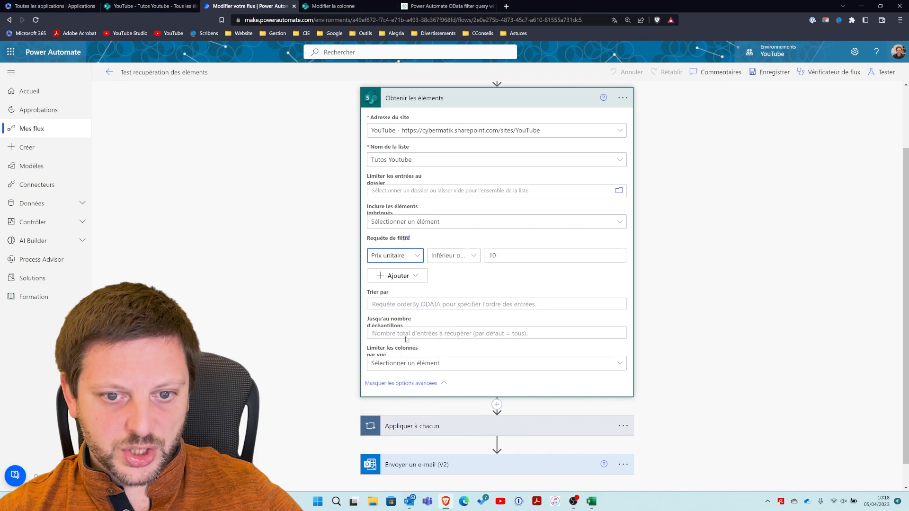
click(457, 256)
click(460, 272)
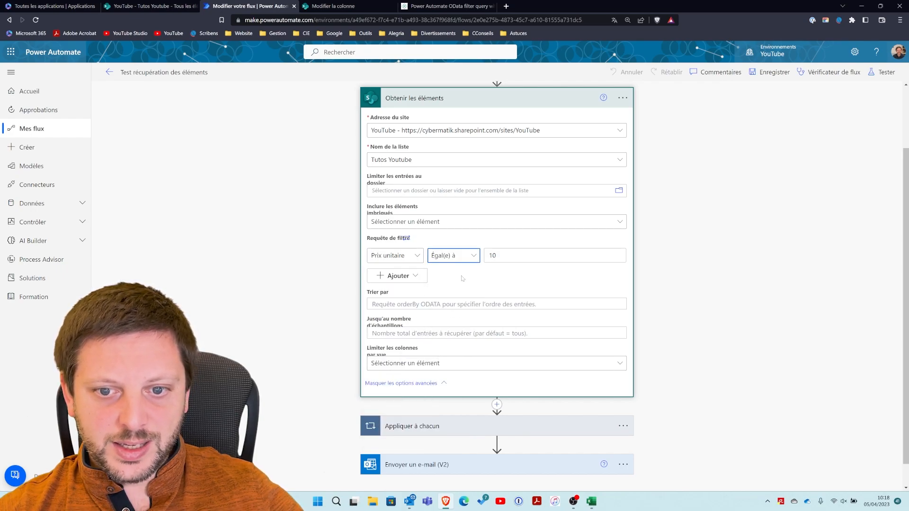
click(406, 239)
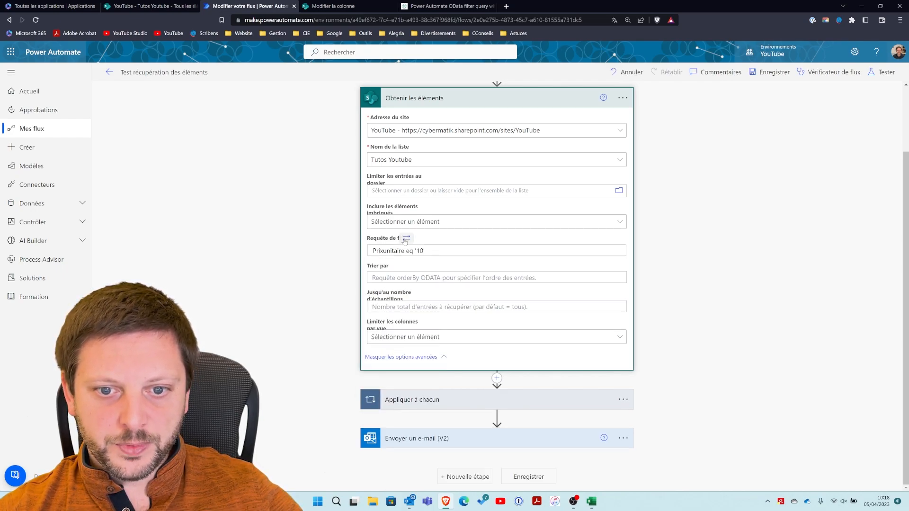
click(405, 239)
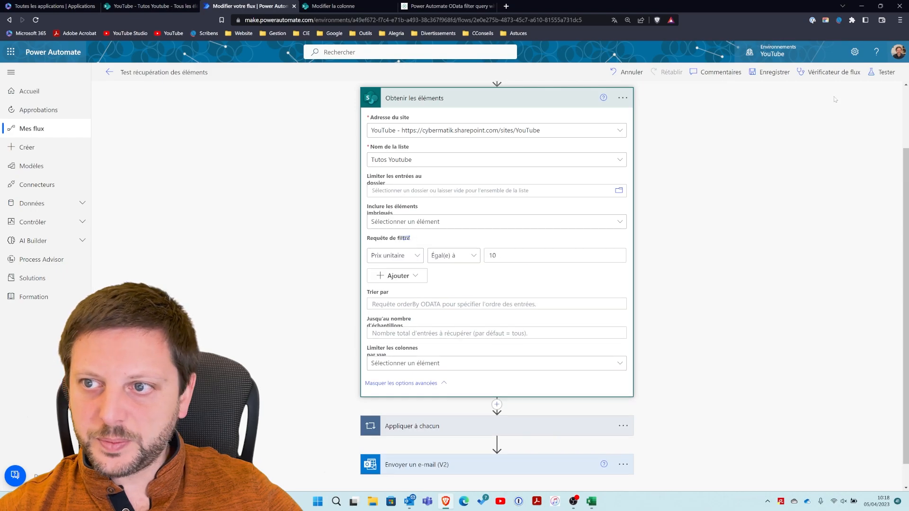
- Save the flow with the Prix unitaire equality filter and run a manual test
click(883, 72)
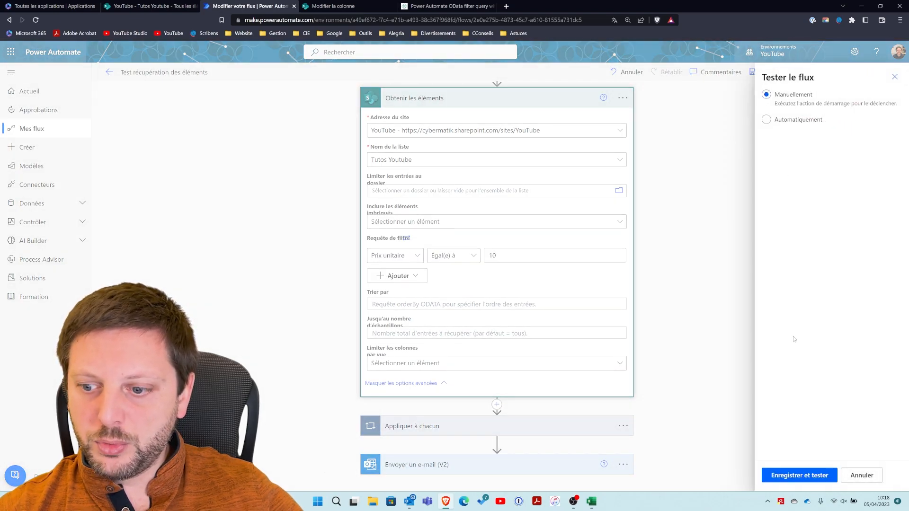
click(805, 475)
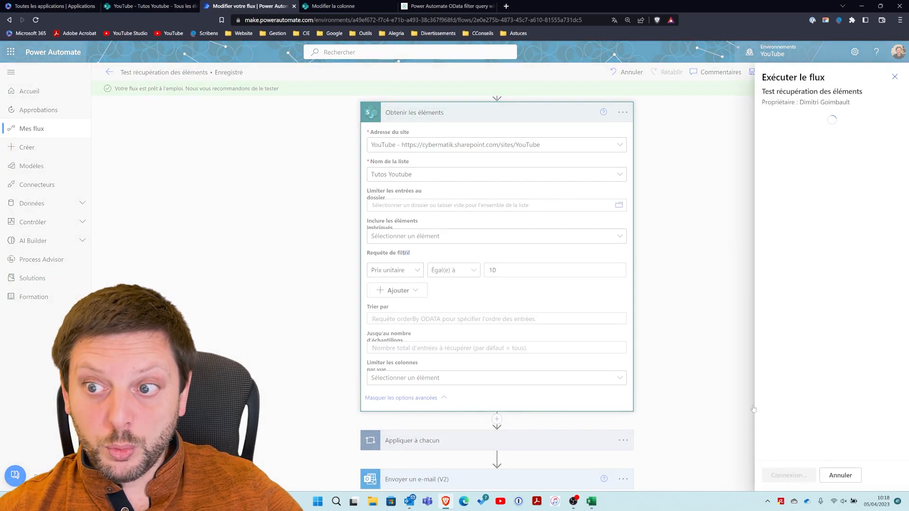
click(791, 477)
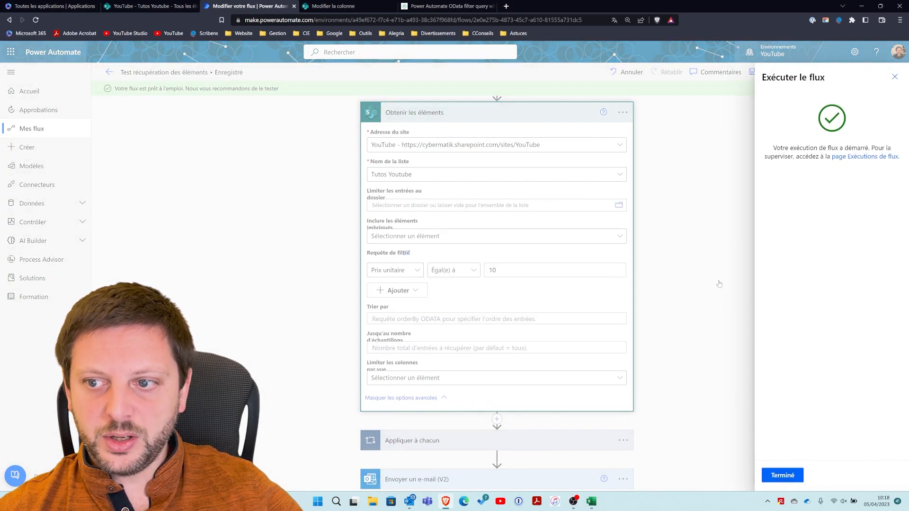
click(782, 480)
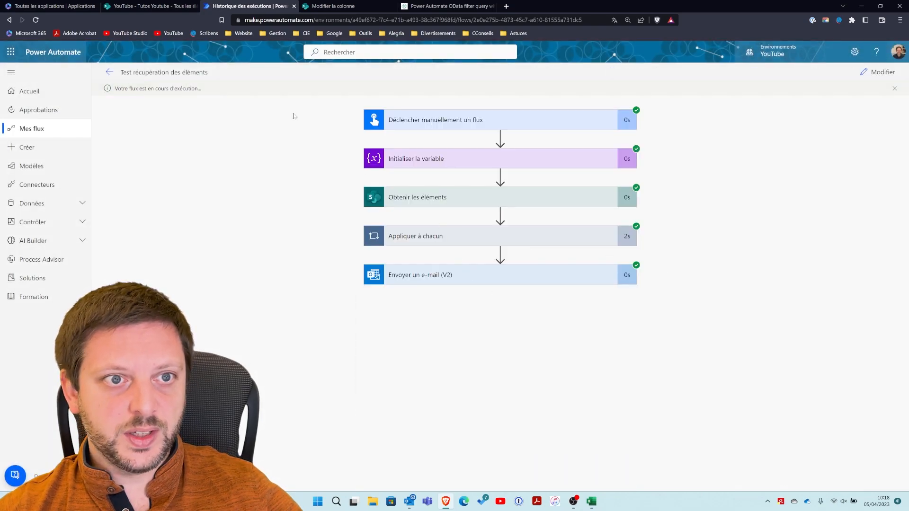
- Regroup the Tutos Youtube SharePoint list by Prix unitaire instead of Quantité commandée and check the items priced 10,00
click(156, 6)
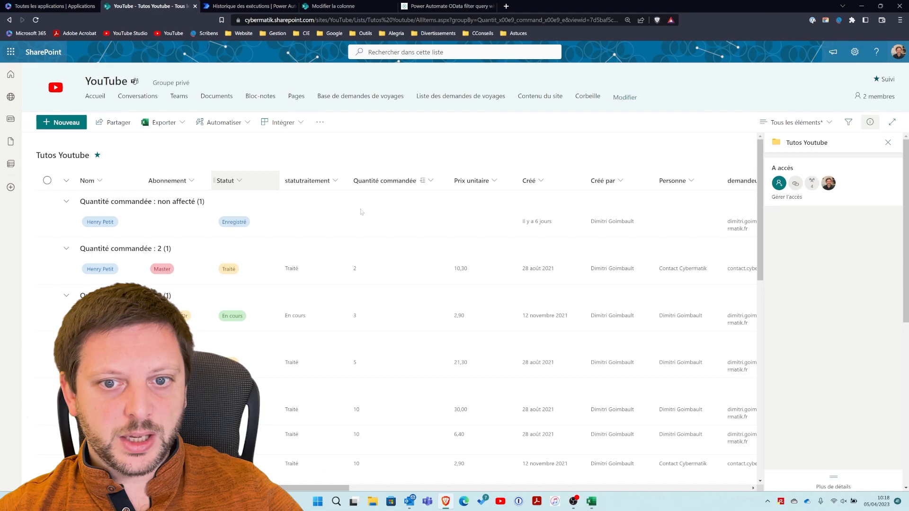
click(426, 180)
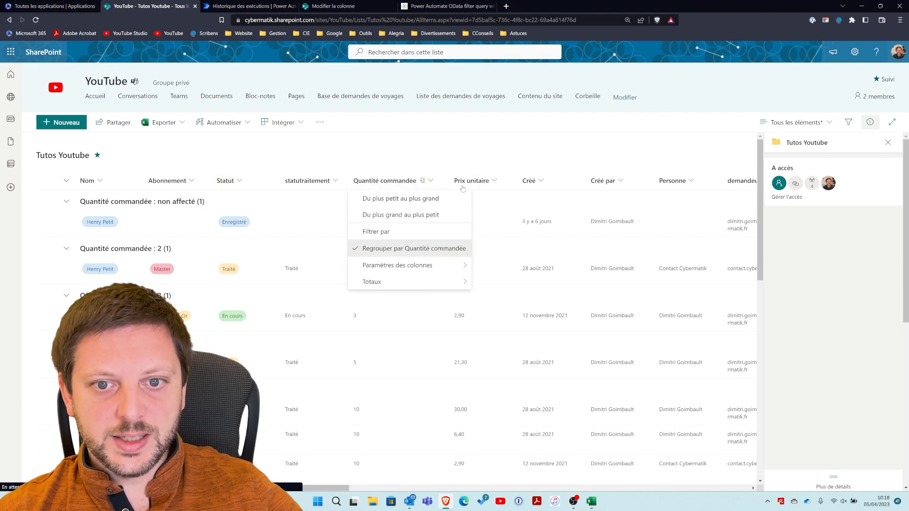
click(402, 247)
click(466, 180)
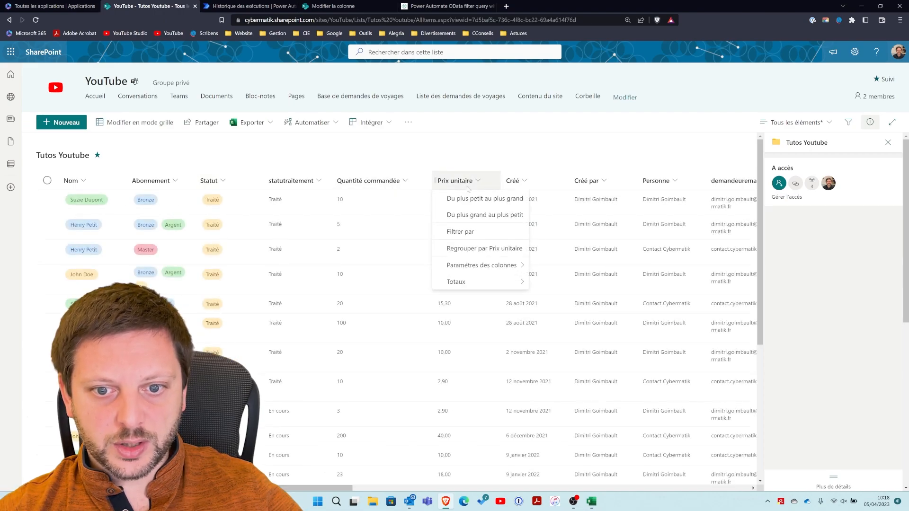
click(477, 250)
scroll(189, 317, down, 5)
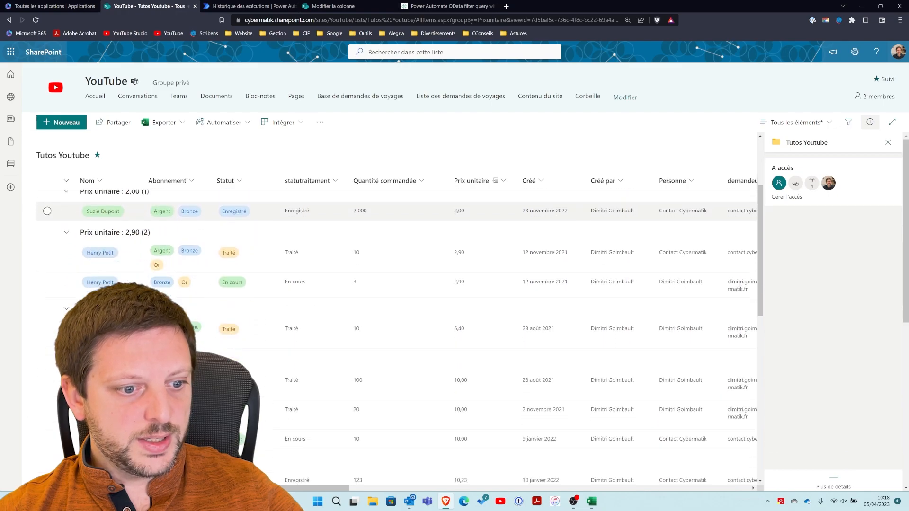
- Switch to Outlook and read the count in the newest Comptage Youtube e-mail for the Prix unitaire filter
click(410, 502)
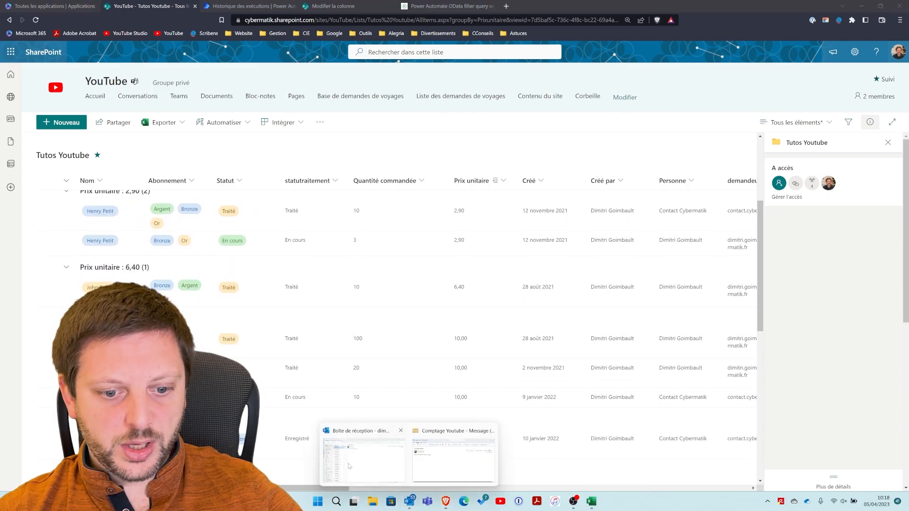
click(372, 461)
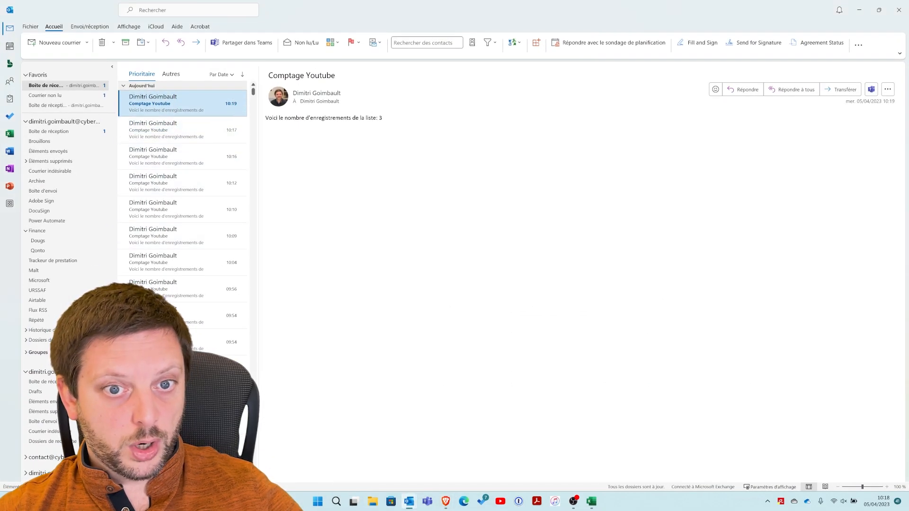
click(859, 10)
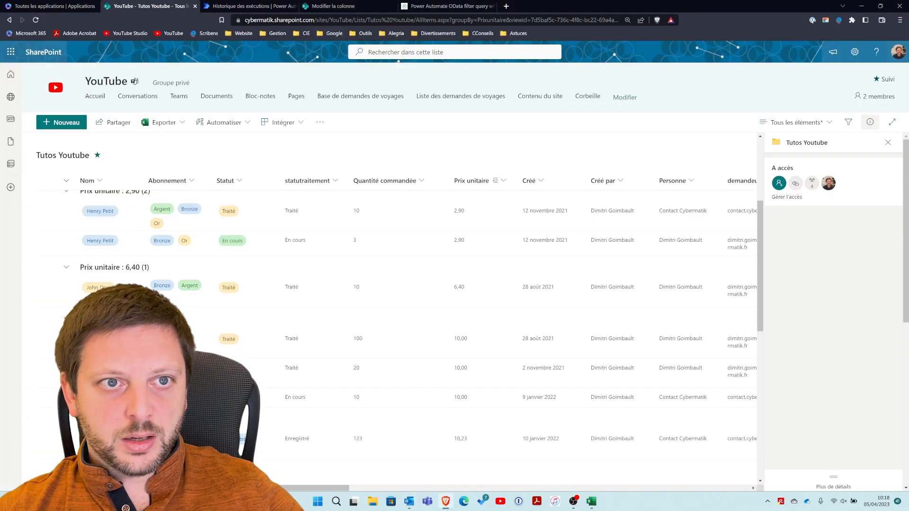
- Reopen the flow for editing, change the Prix unitaire operator to greater than or equal, and show the filter as Prixunitaire ge '10'
click(339, 10)
click(250, 6)
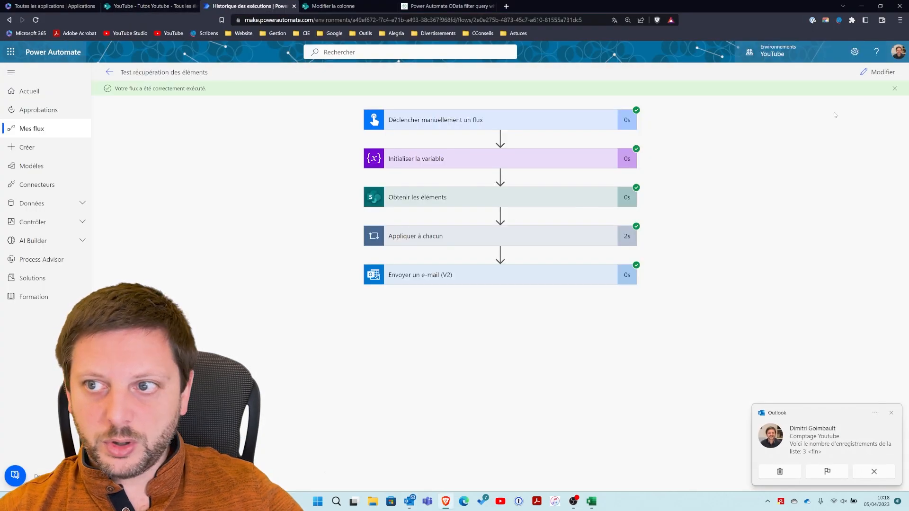
click(883, 71)
click(452, 334)
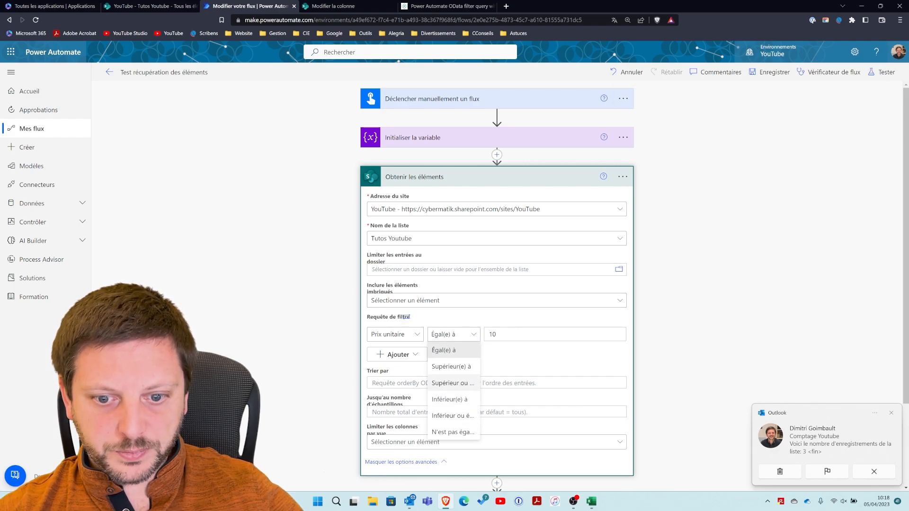
click(453, 383)
click(406, 317)
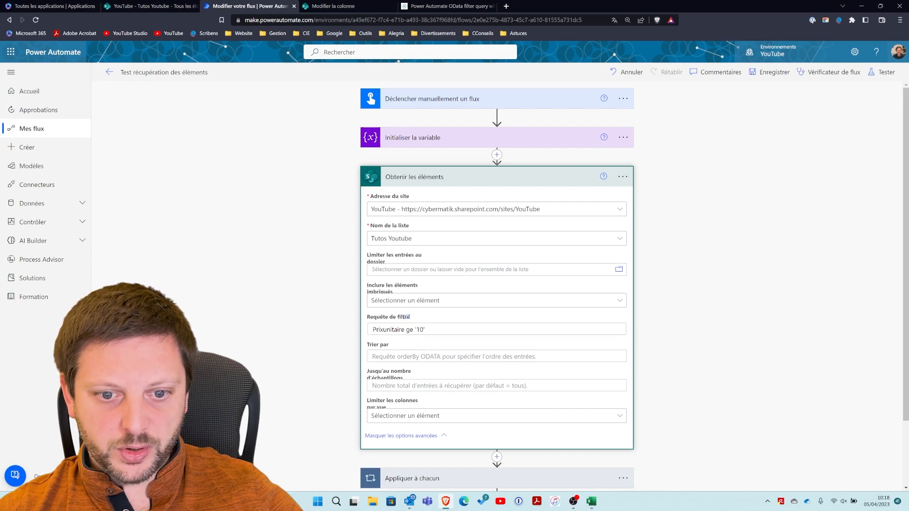
click(404, 321)
click(405, 321)
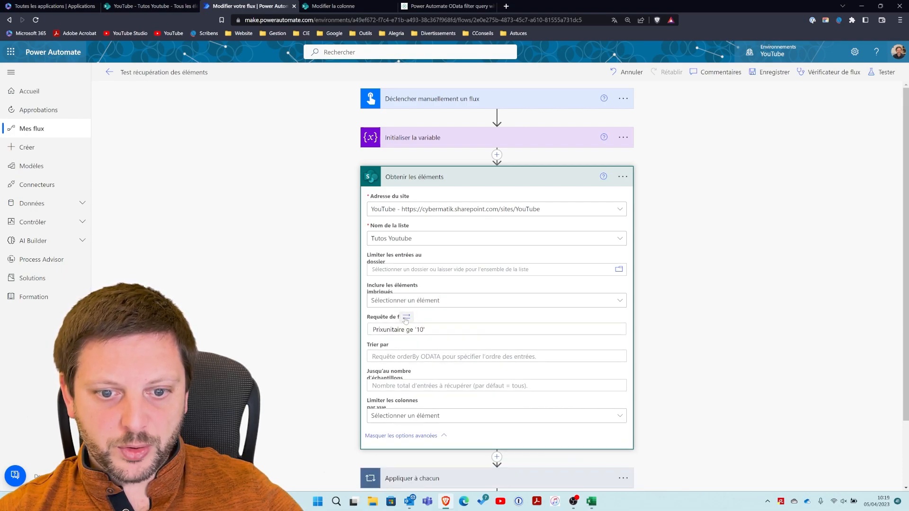
- Return the Prix unitaire greater-than-or-equal filter to the condition builder, save the flow and run a manual test
click(405, 320)
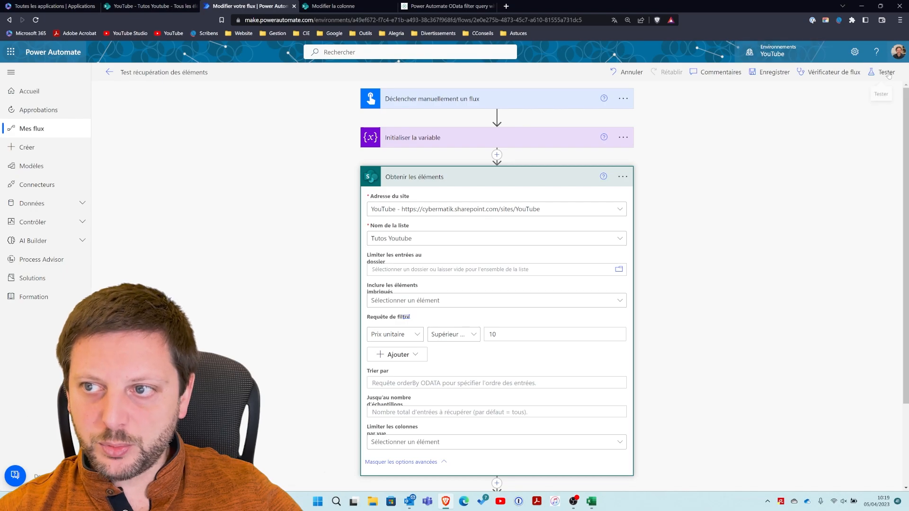
click(888, 74)
click(805, 474)
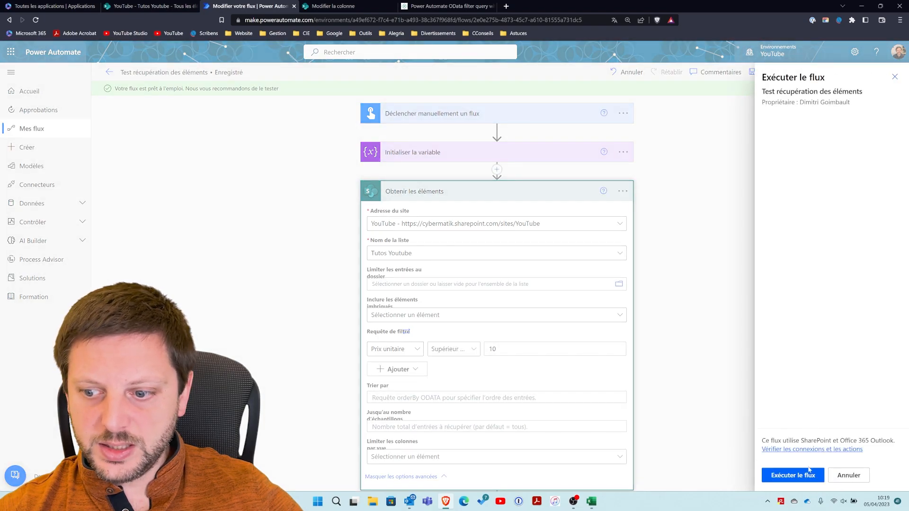
click(804, 475)
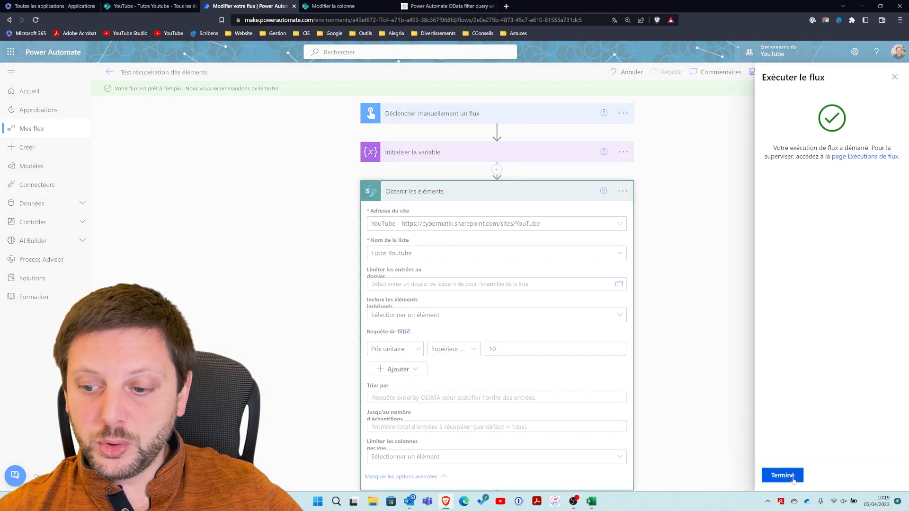
click(794, 477)
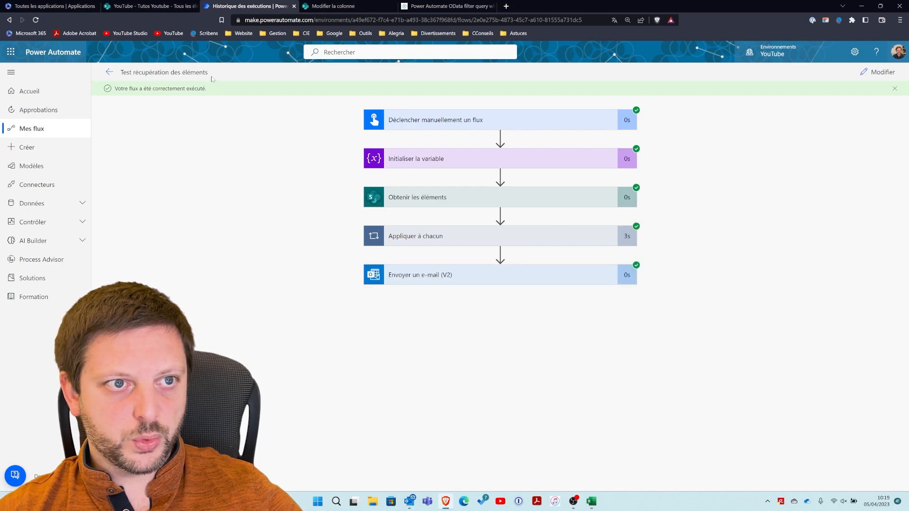
- Check the items priced 10,00 or more in the Tutos Youtube SharePoint list grouped by Prix unitaire
click(137, 6)
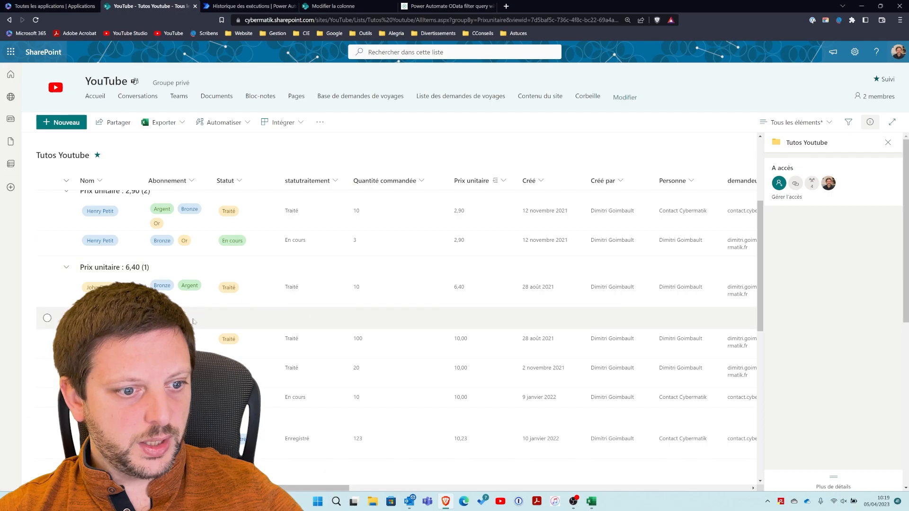
scroll(410, 278, down, 4)
scroll(376, 468, down, 4)
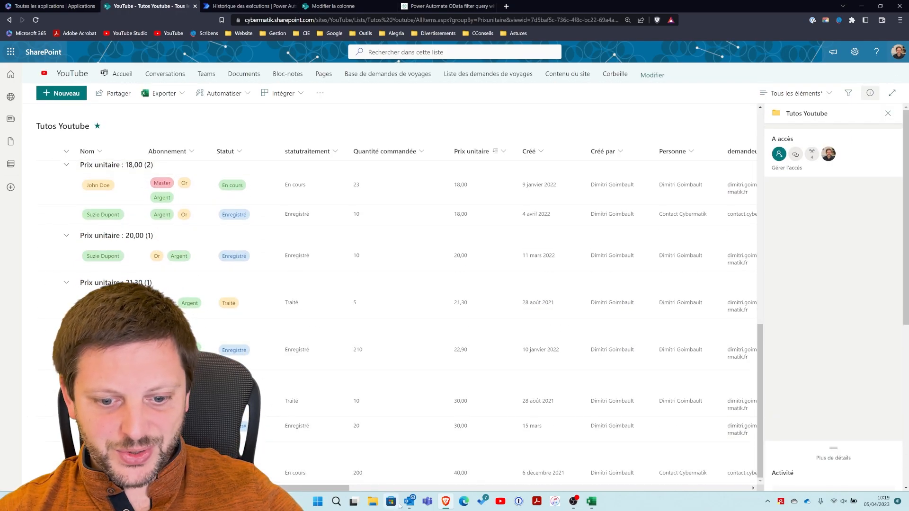
- Switch to Outlook, read the count in the newest Comptage Youtube e-mail for the greater-than-or-equal filter, and minimize Outlook
mouse_move(409, 501)
click(367, 454)
click(231, 108)
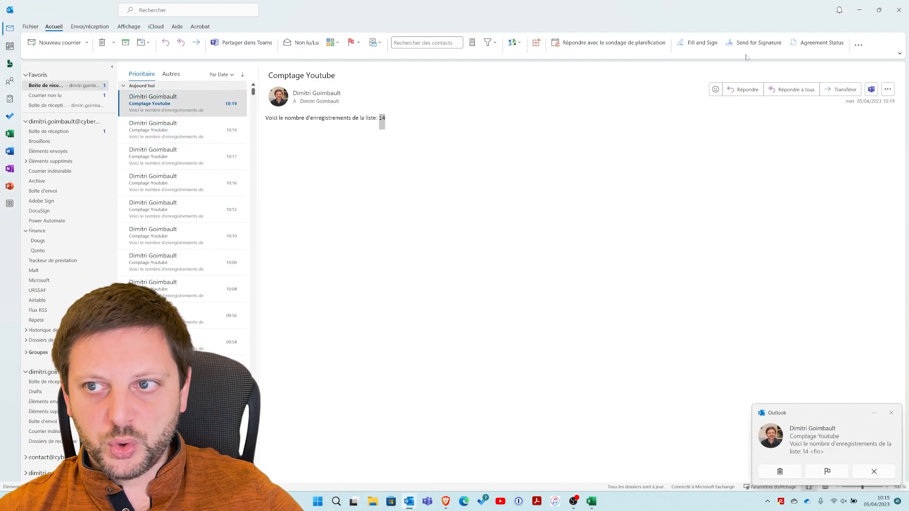
click(859, 10)
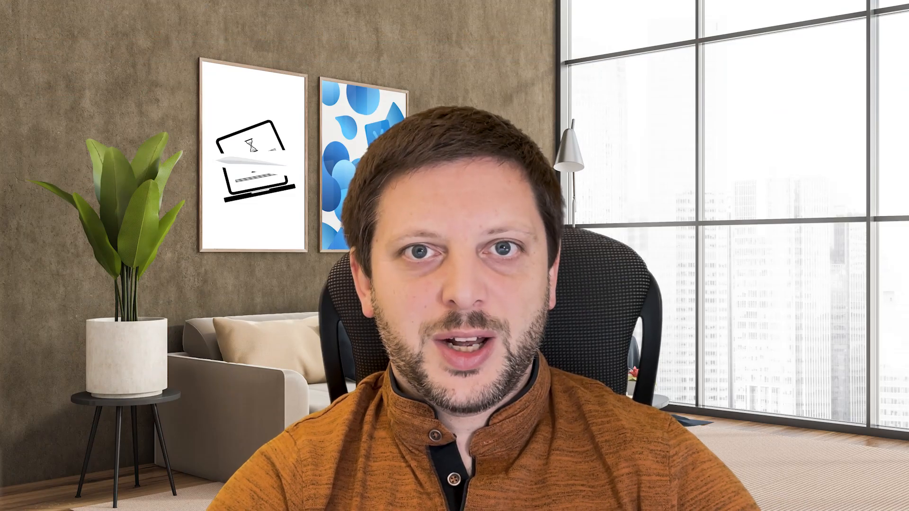